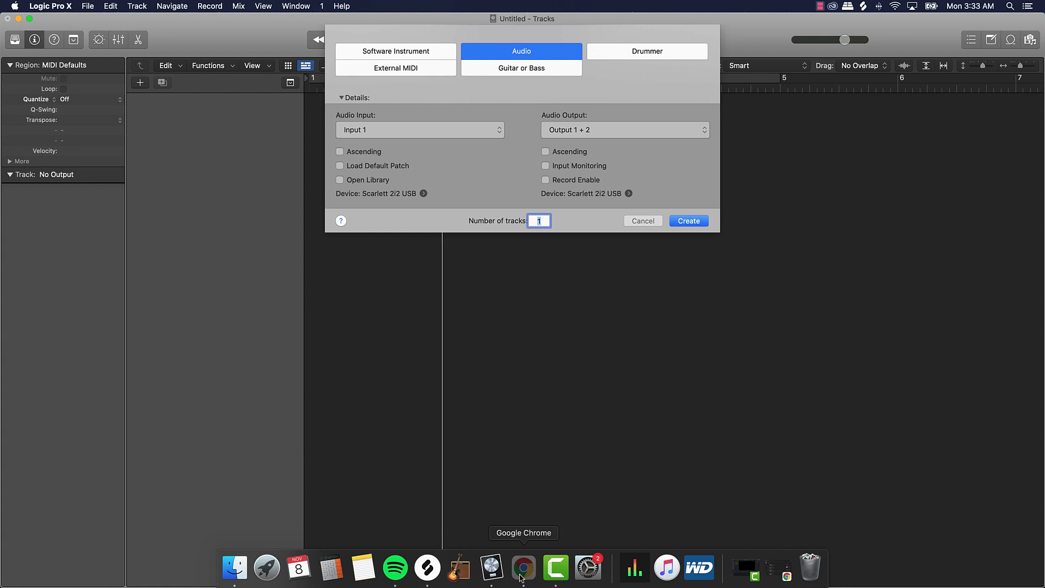
Switch to Google Chrome to view the YouTube Studio channel comments, and minimize its window
{"action": "left_click", "coordinate": [521, 578]}
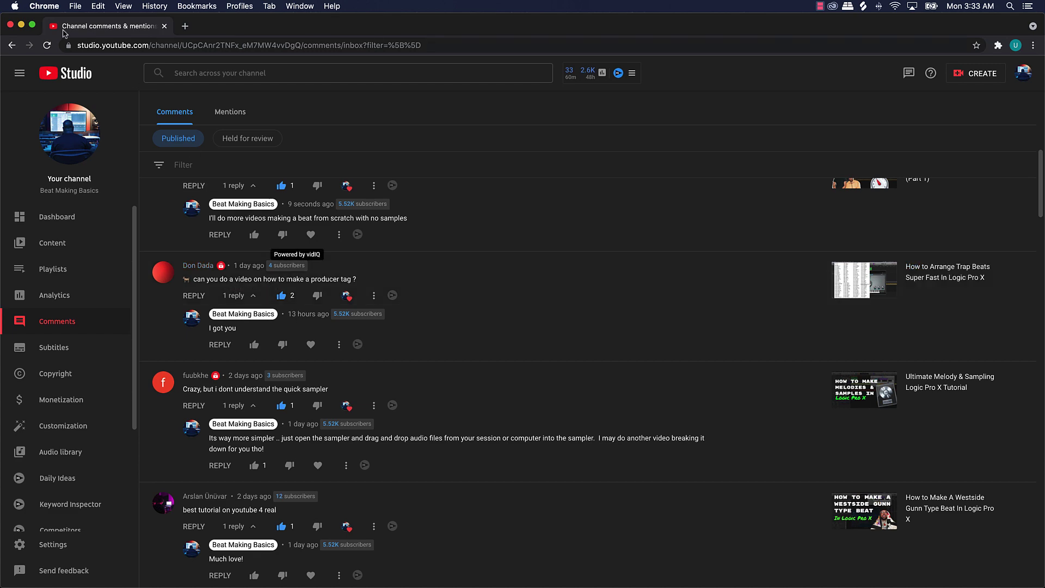
{"action": "left_click", "coordinate": [20, 26]}
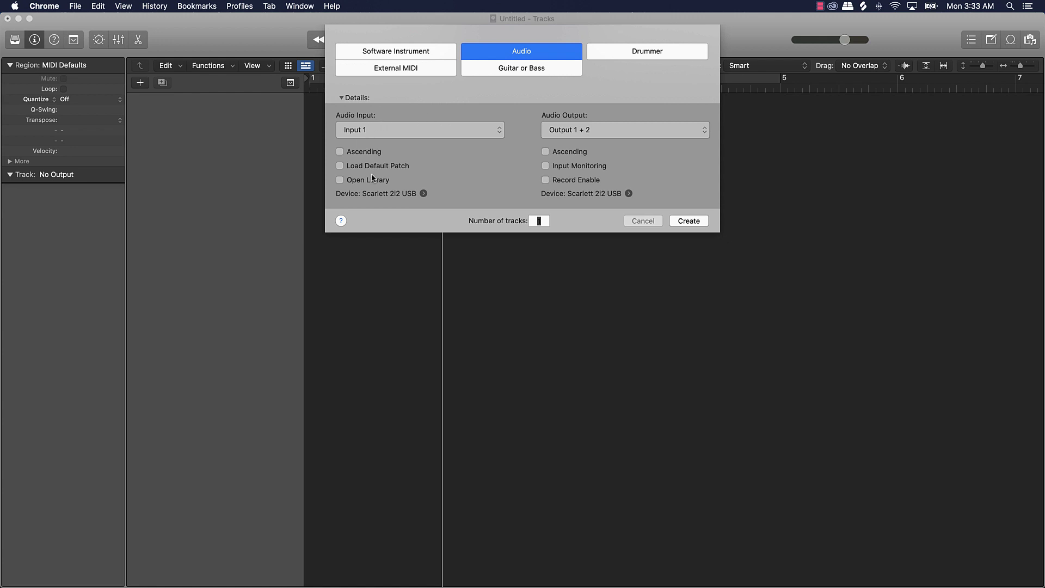
Apply Yeti Stereo Microphone as the audio input device and create one audio track using Input 1
{"action": "left_click", "coordinate": [423, 194]}
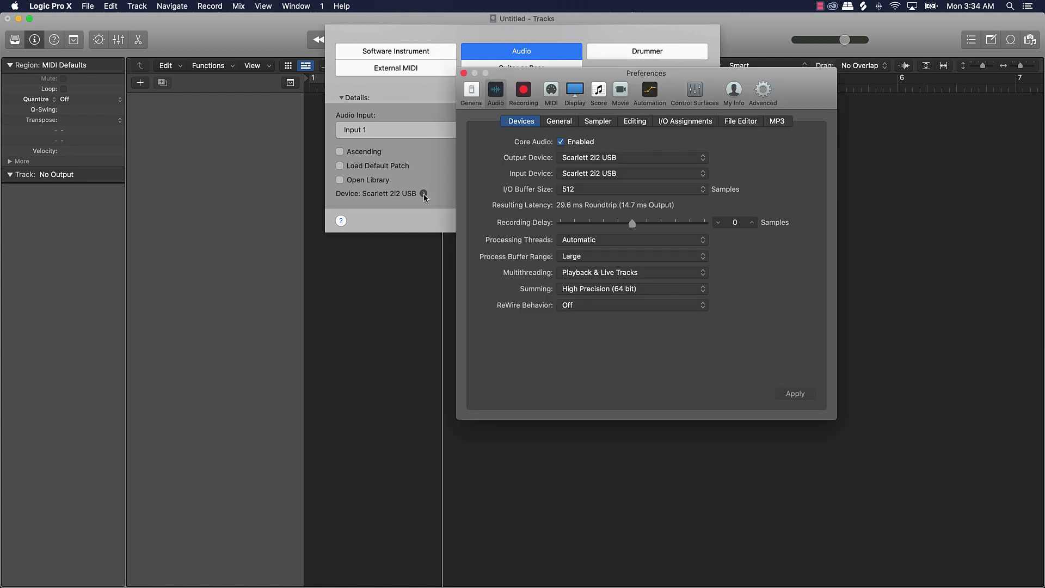
{"action": "left_click", "coordinate": [569, 174]}
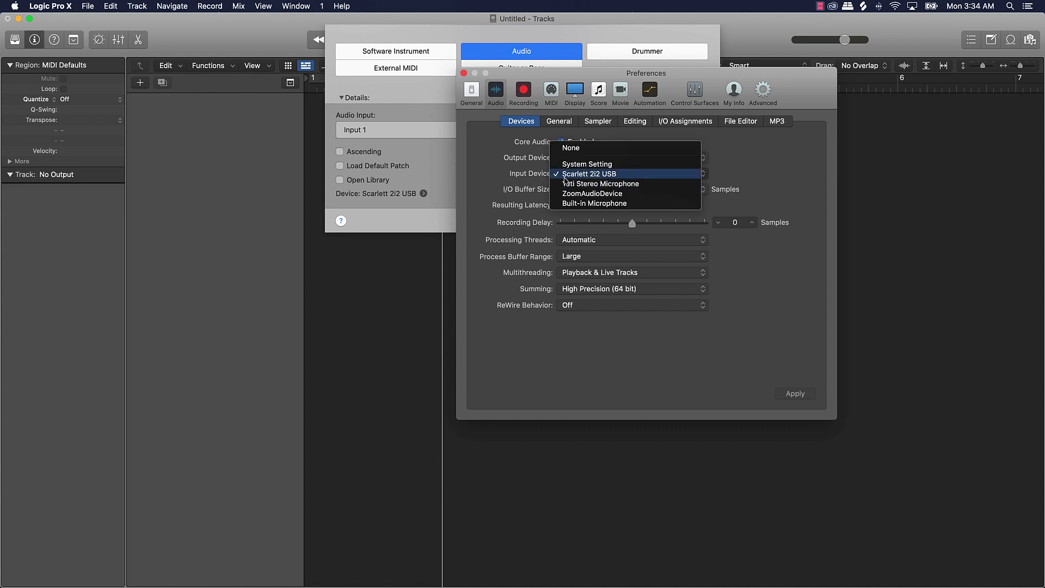
{"action": "left_click", "coordinate": [612, 185]}
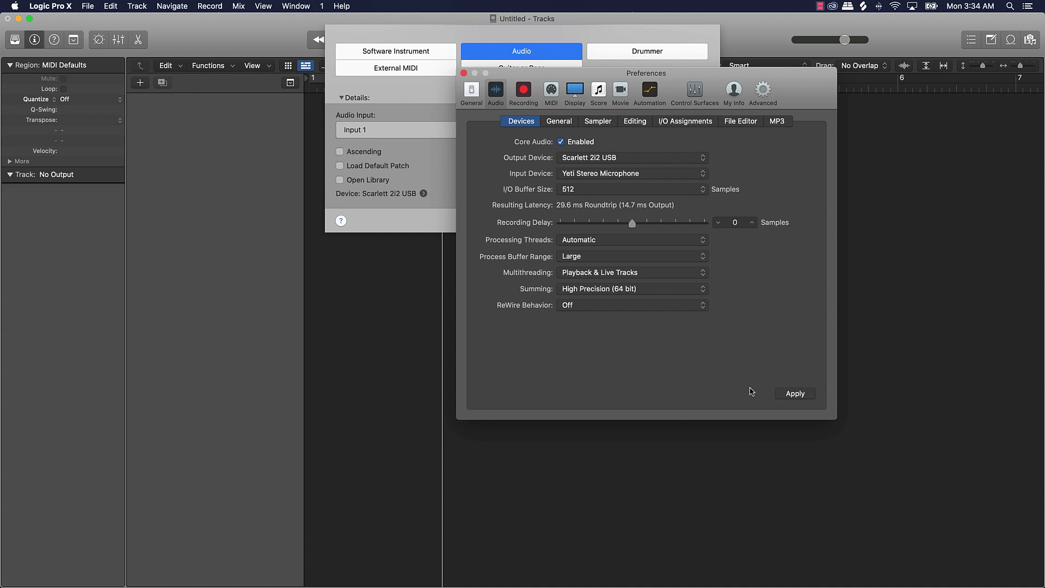
{"action": "left_click", "coordinate": [798, 393]}
{"action": "left_click", "coordinate": [463, 72]}
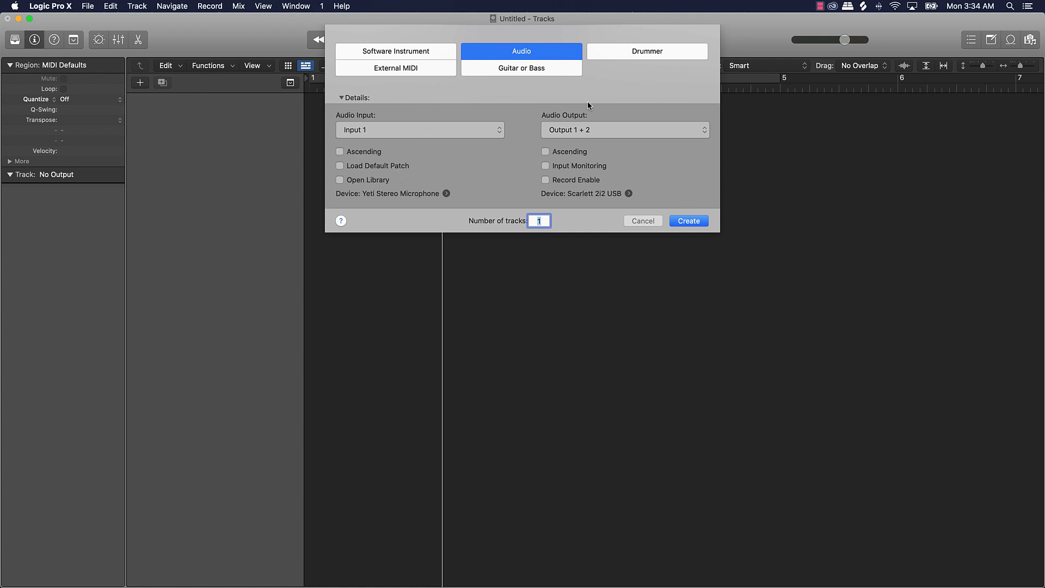
{"action": "left_click", "coordinate": [689, 221]}
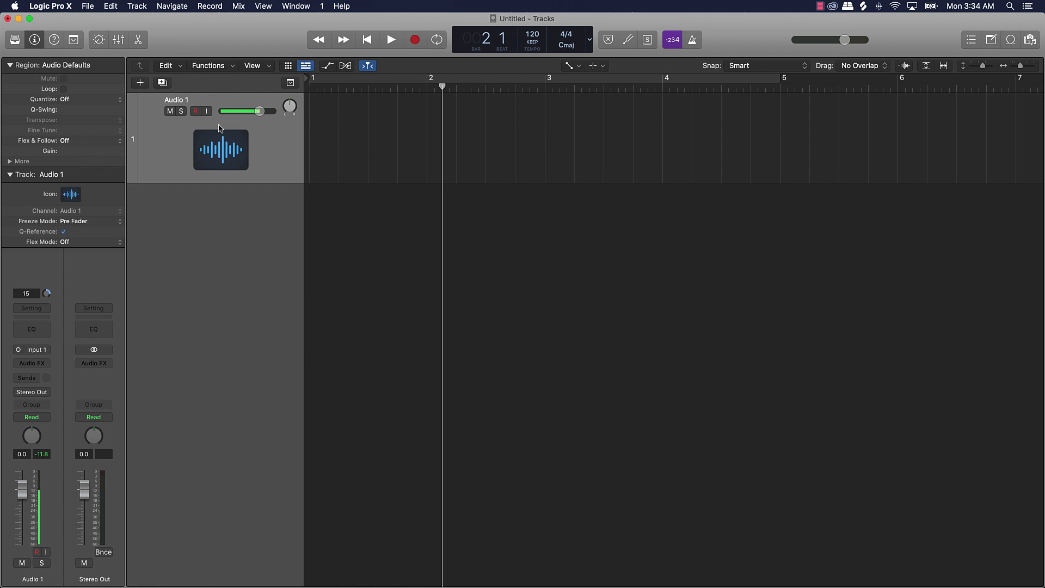
Record-enable the Audio 1 track, mute it, and record a short vocal take of about one bar from bar 1
{"action": "left_click", "coordinate": [170, 111]}
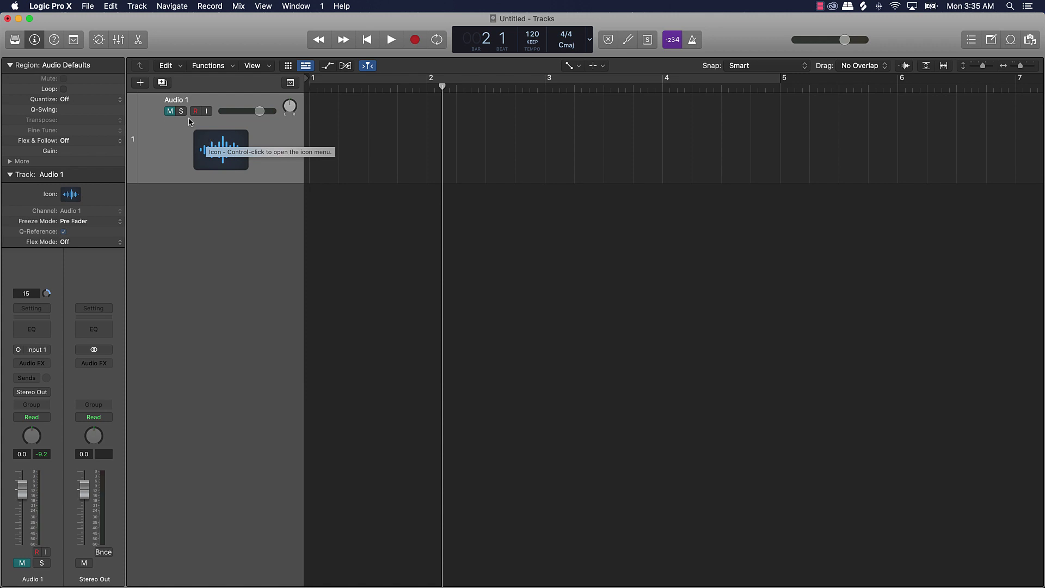
{"action": "key", "text": "Return"}
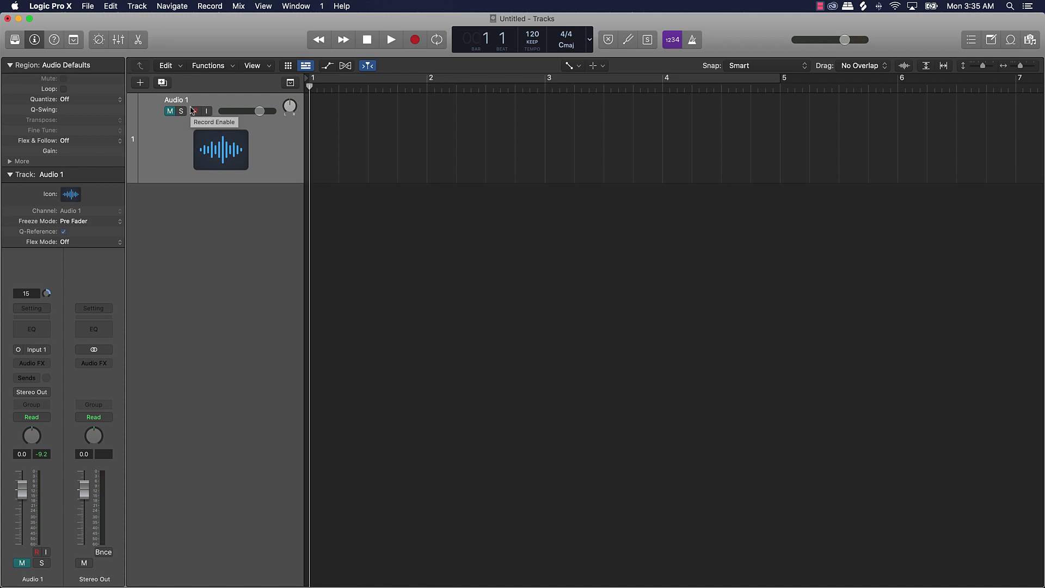
{"action": "left_click", "coordinate": [170, 111]}
{"action": "left_click", "coordinate": [194, 111]}
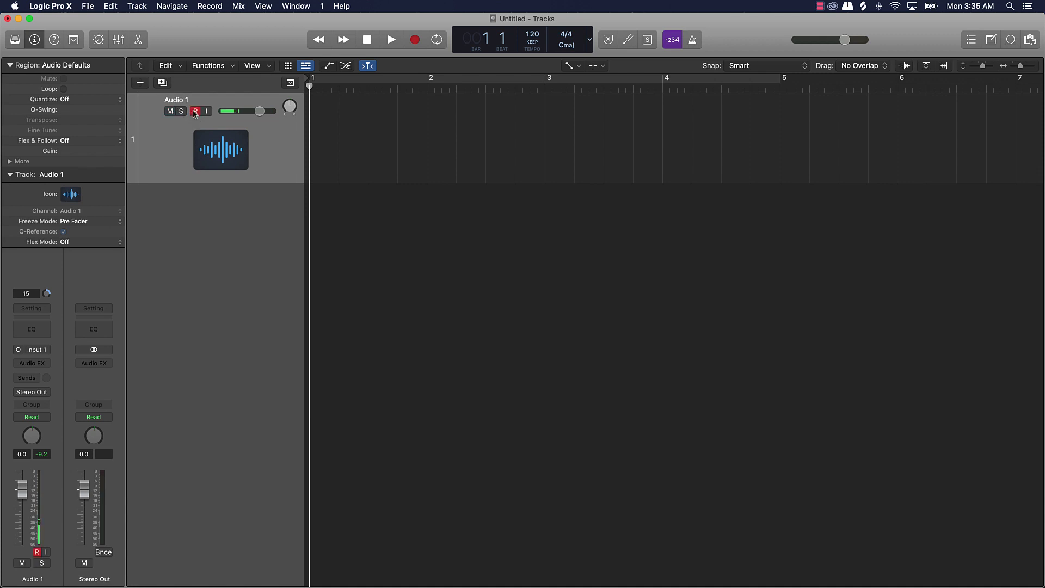
{"action": "left_click", "coordinate": [169, 111]}
{"action": "key", "text": "r"}
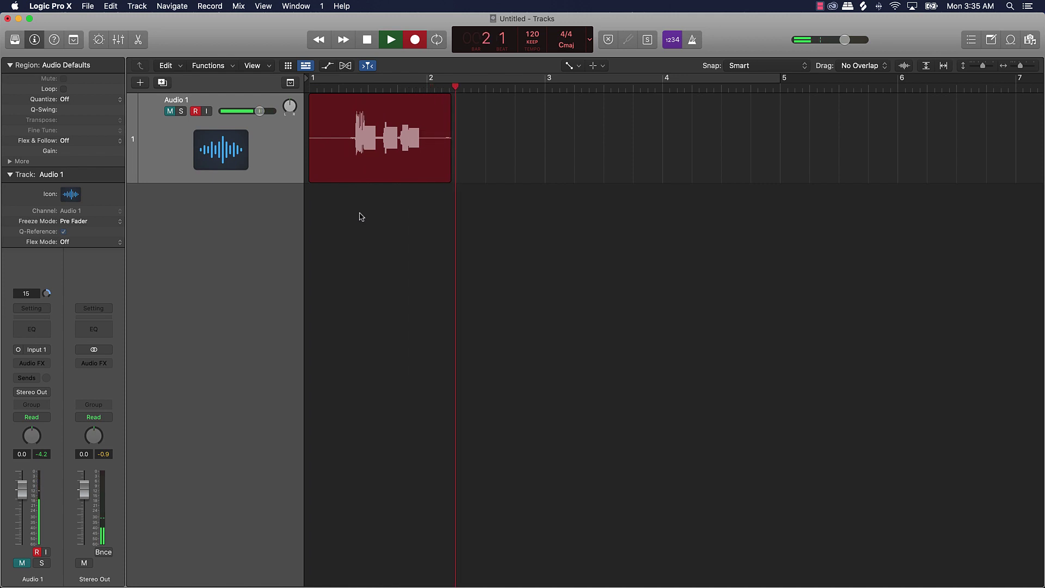
{"action": "key", "text": "space"}
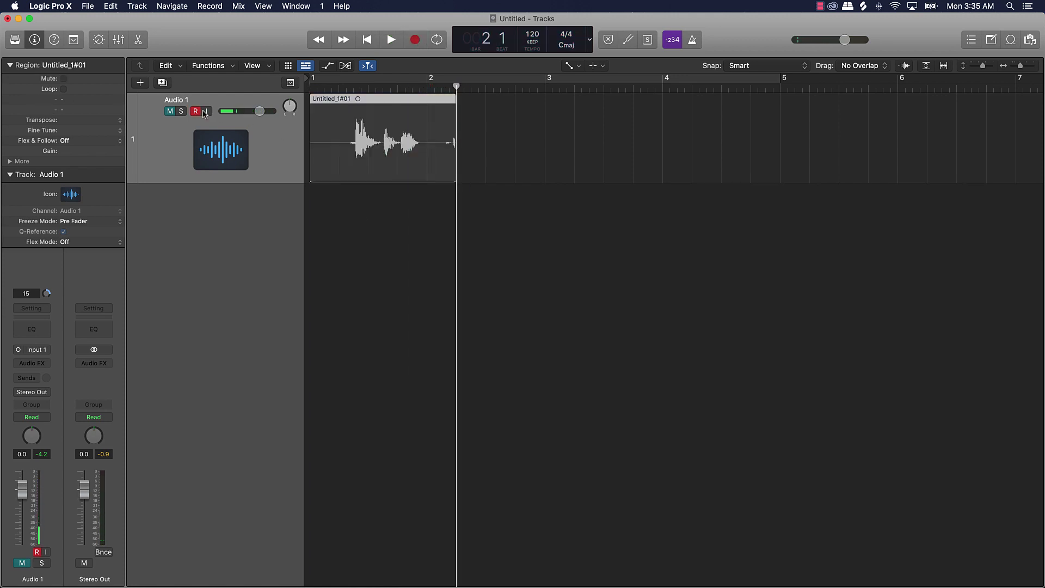
Unmute Audio 1, play the recorded take from the beginning, and mute the track again
{"action": "left_click", "coordinate": [171, 112]}
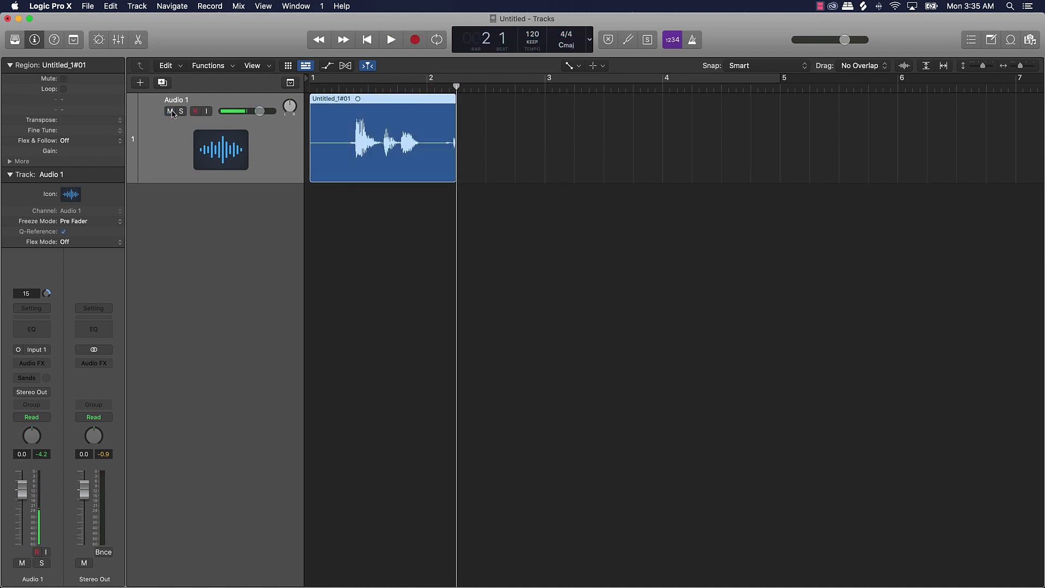
{"action": "key", "text": "Return"}
{"action": "key", "text": "space"}
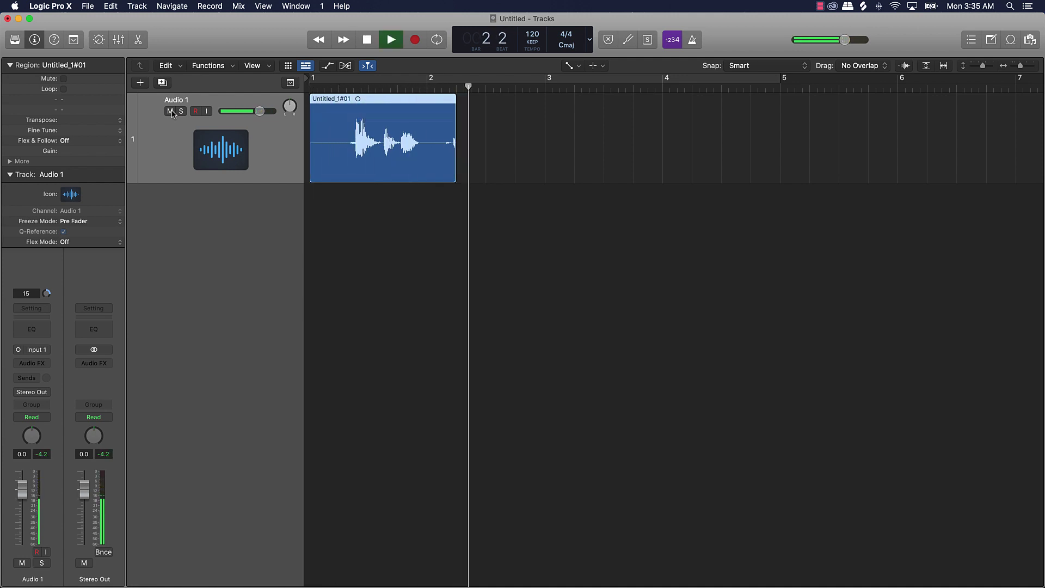
{"action": "key", "text": "space"}
{"action": "left_click", "coordinate": [170, 112]}
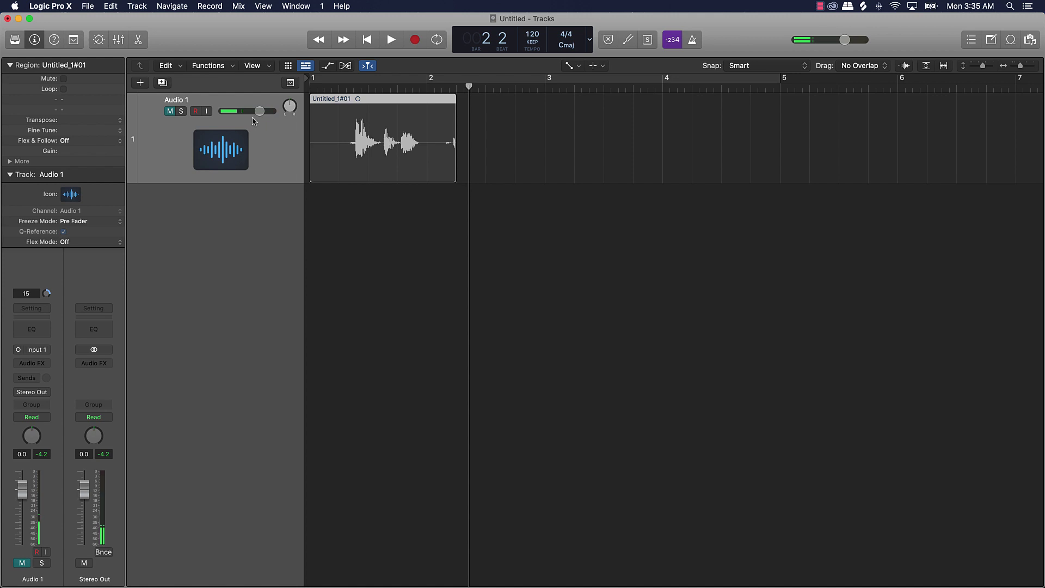
Trim the silence from both ends of the recorded vocal region and have it start at bar 1
{"action": "key", "text": "t"}
{"action": "left_click", "coordinate": [377, 136]}
{"action": "left_click_drag", "start_coordinate": [454, 177], "coordinate": [419, 180]}
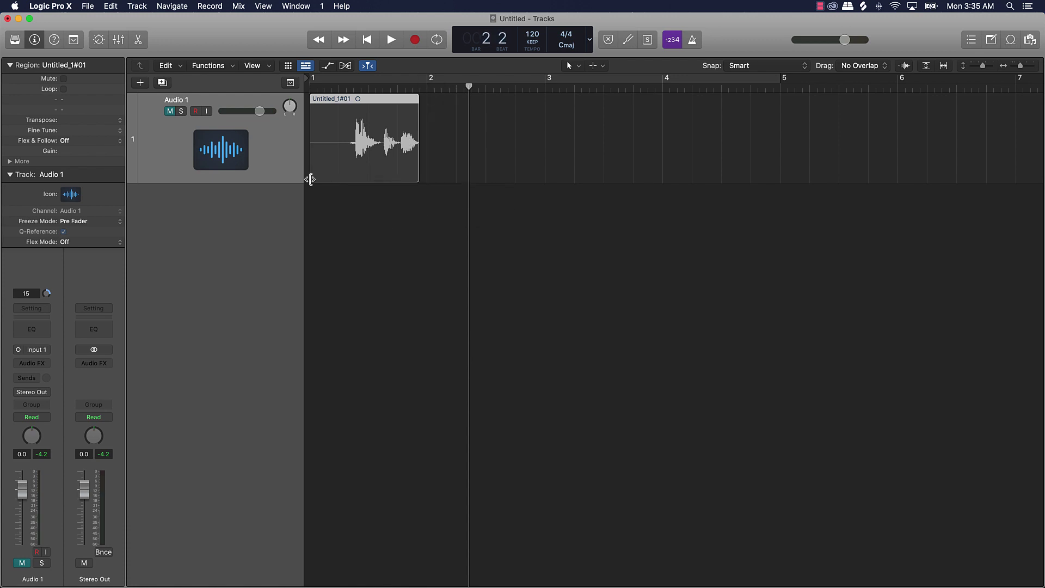
{"action": "left_click_drag", "start_coordinate": [311, 176], "coordinate": [342, 167]}
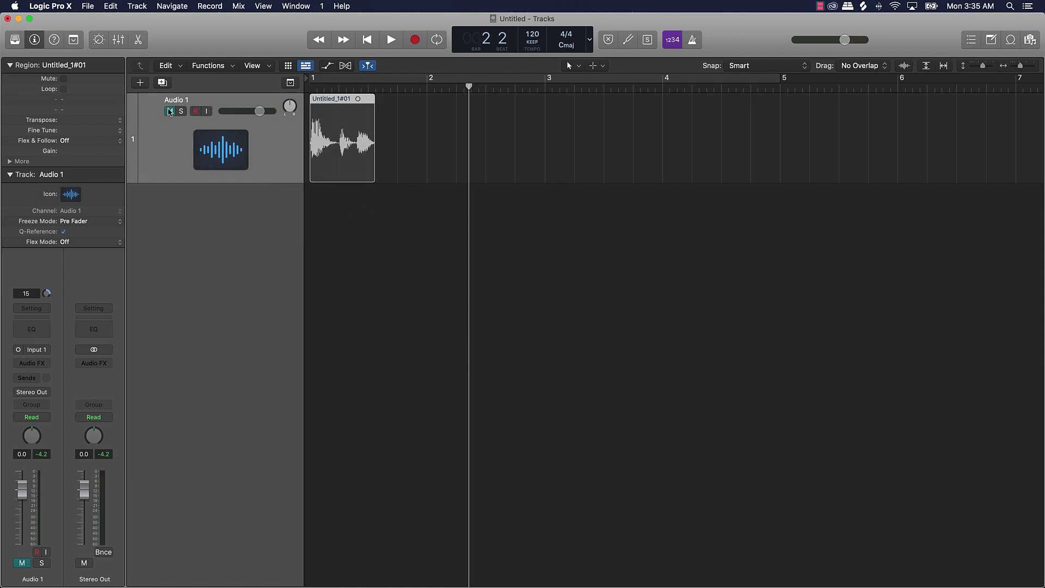
Play the trimmed vocal region from the beginning with Audio 1 unmuted, and leave the track muted
{"action": "left_click", "coordinate": [169, 111]}
{"action": "key", "text": "Return"}
{"action": "key", "text": "space"}
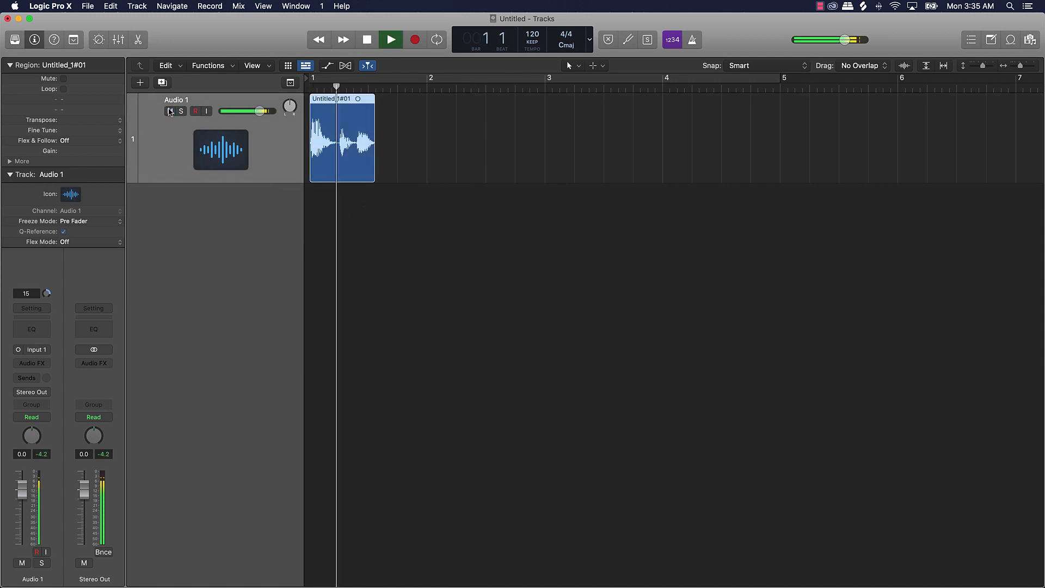
{"action": "key", "text": "space"}
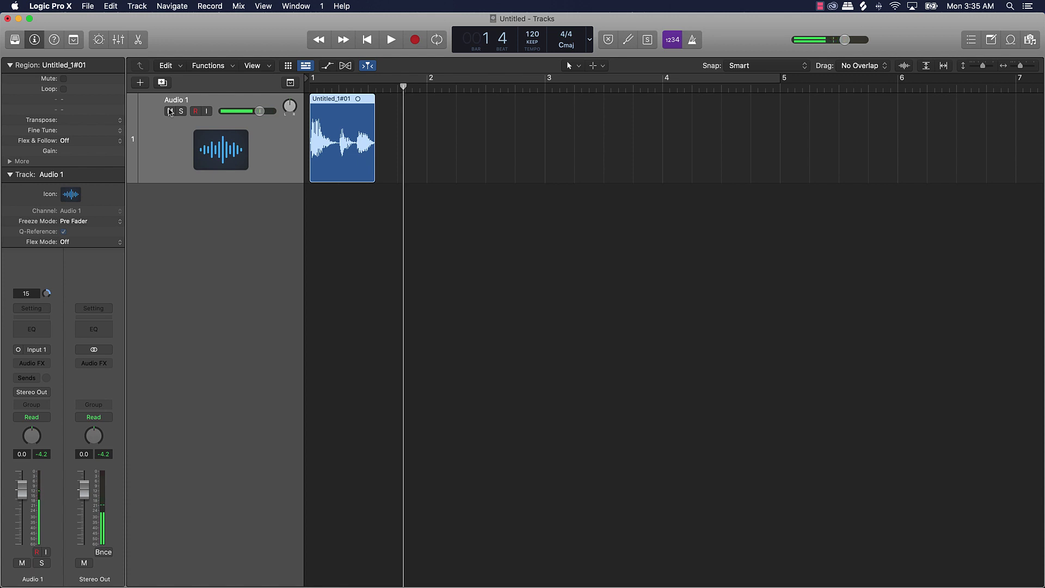
{"action": "left_click", "coordinate": [169, 112]}
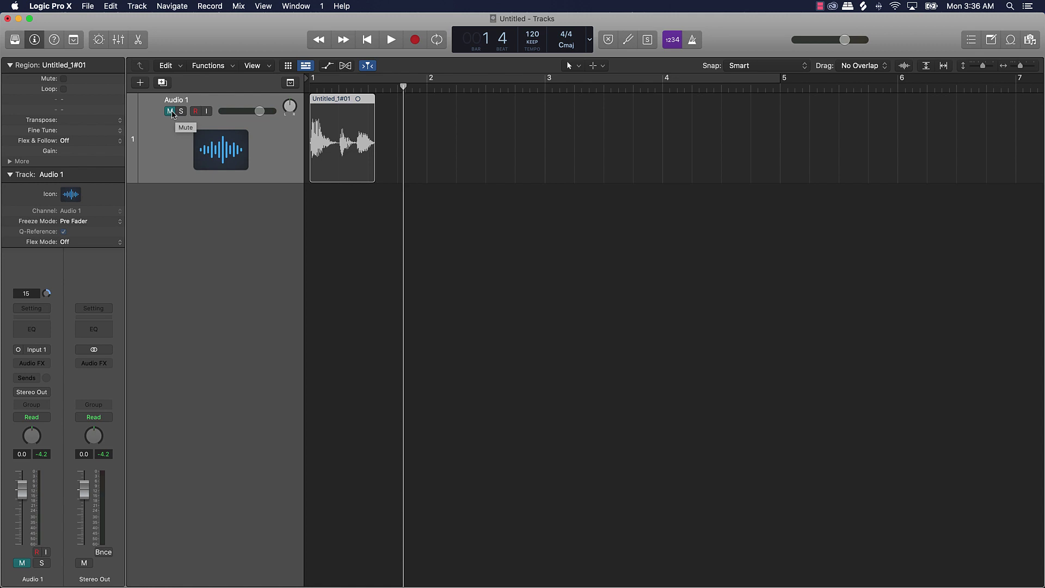
{"action": "left_click", "coordinate": [171, 111]}
{"action": "left_click", "coordinate": [170, 111]}
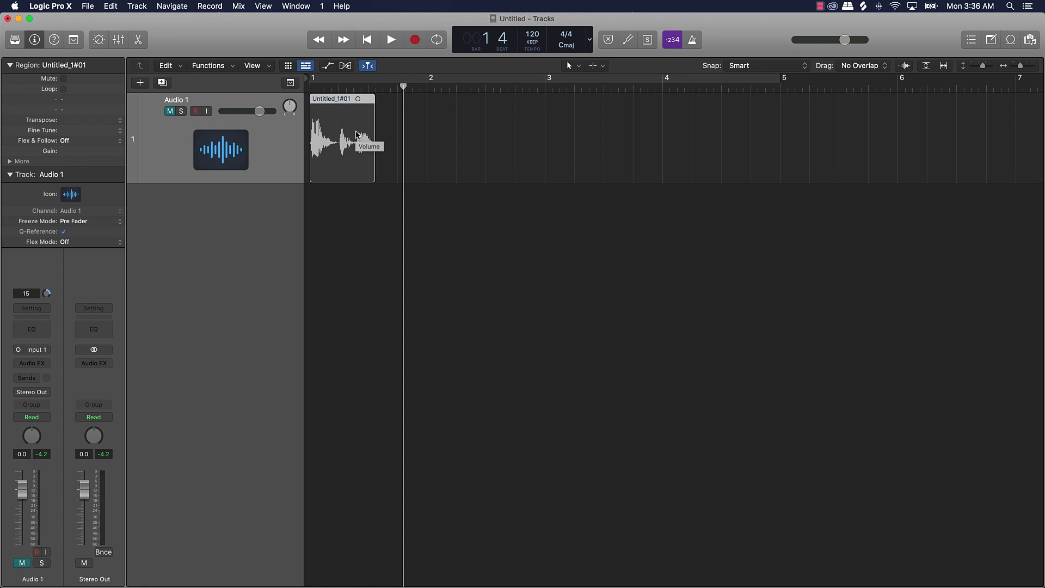
Create a Quick Sampler (Original) track from the vocal region, with a 0.087 s fade-out and the sample start at 0.036 s
{"action": "left_click_drag", "start_coordinate": [356, 135], "coordinate": [313, 247]}
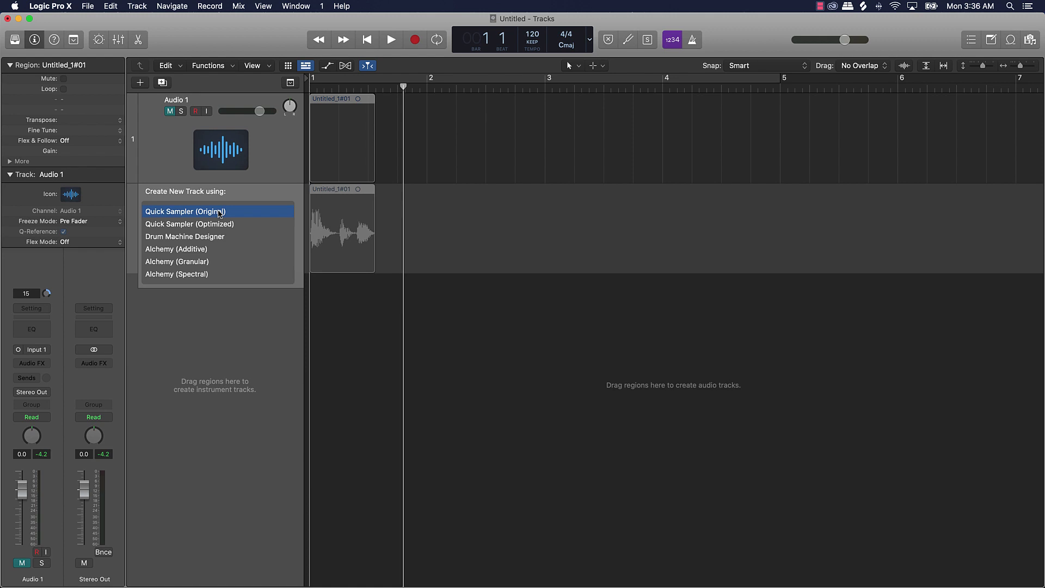
{"action": "left_click", "coordinate": [218, 213]}
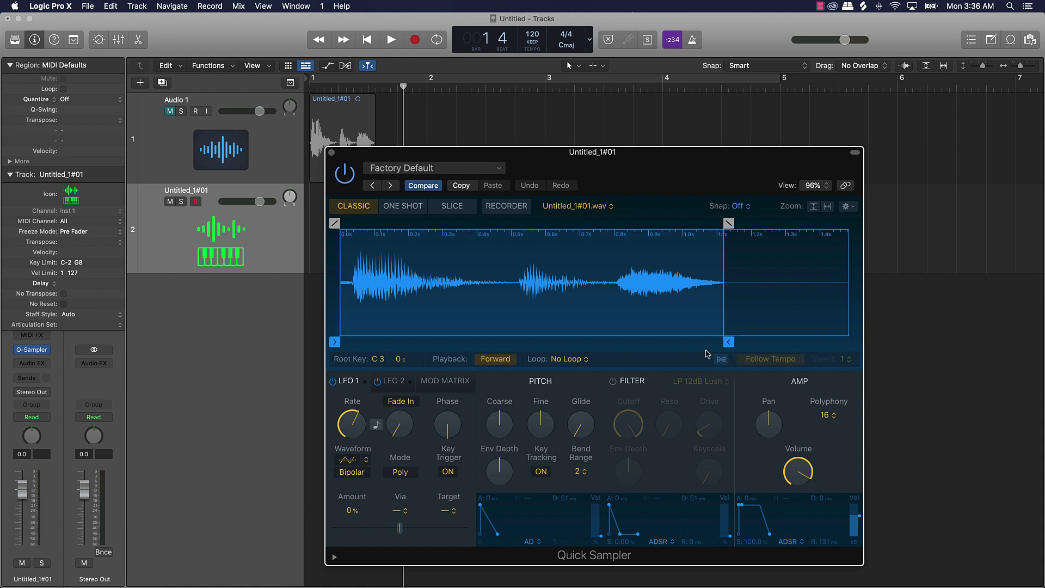
{"action": "left_click_drag", "start_coordinate": [728, 222], "coordinate": [699, 222]}
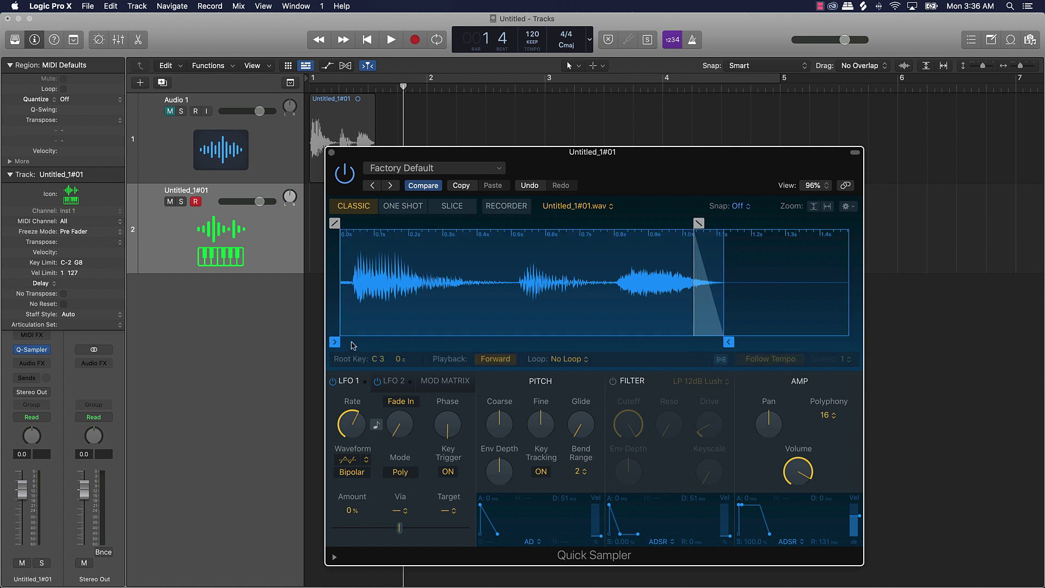
{"action": "left_click_drag", "start_coordinate": [340, 344], "coordinate": [353, 344]}
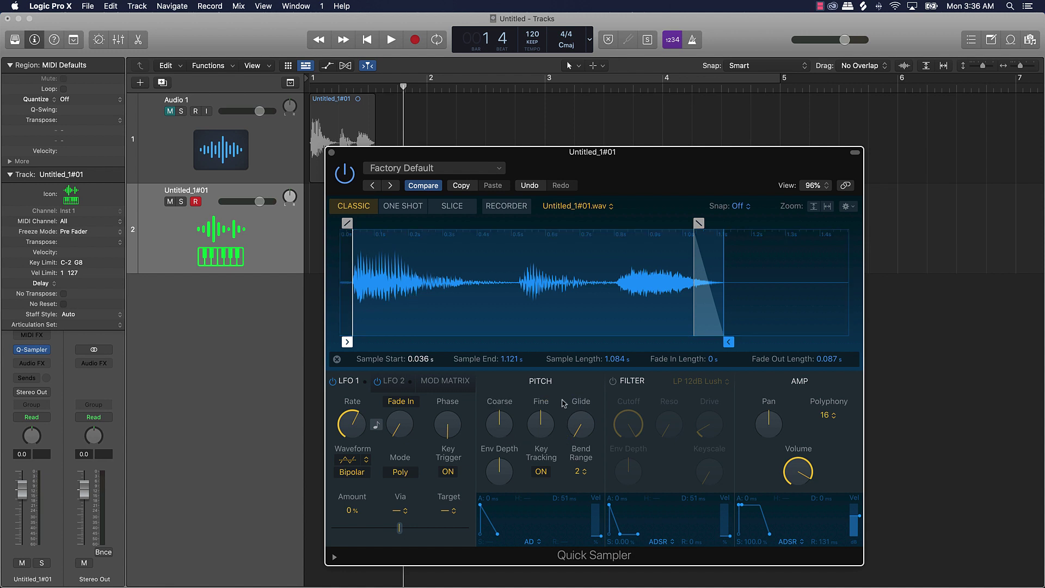
Show the on-screen piano keyboard for auditioning the sample and move the Quick Sampler window clear of it
{"action": "mouse_move", "coordinate": [538, 418]}
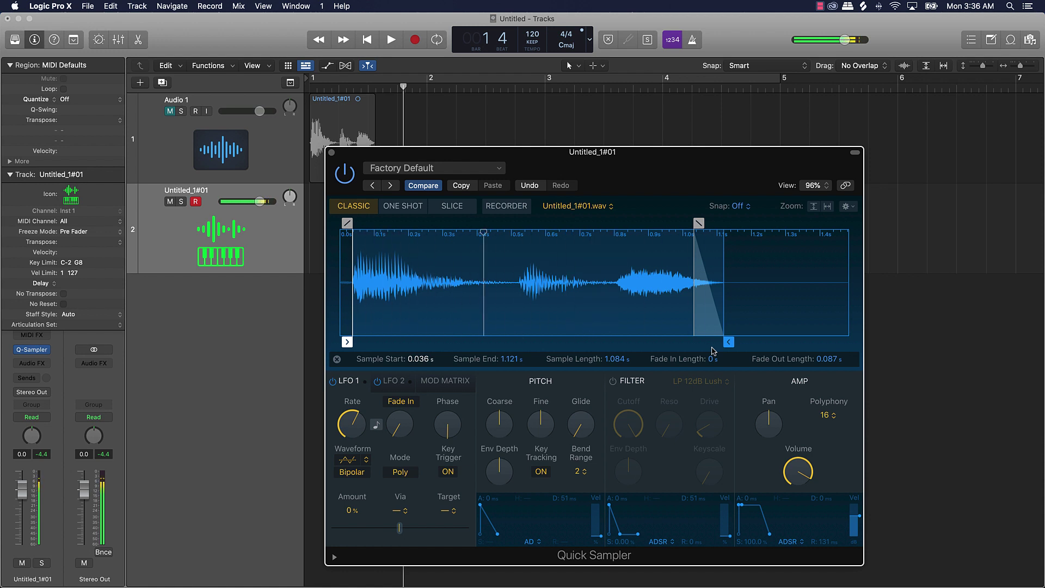
{"action": "key", "text": "super+k"}
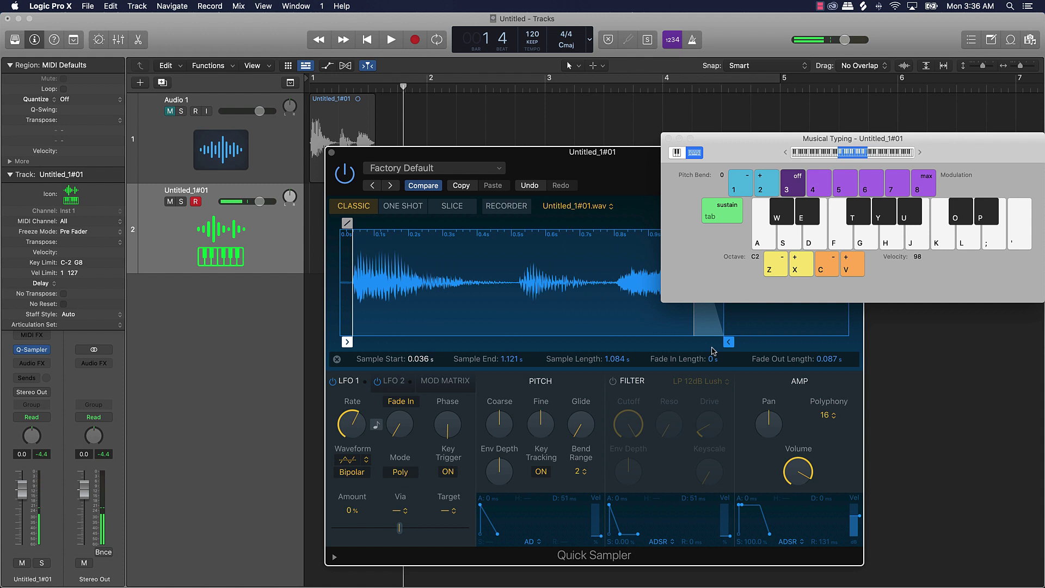
{"action": "left_click", "coordinate": [676, 152]}
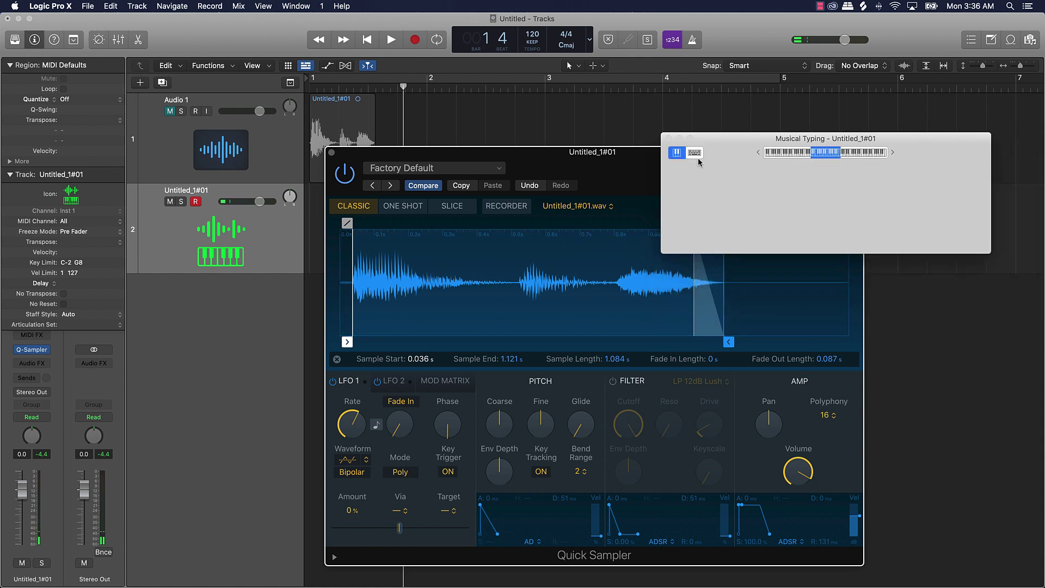
{"action": "left_click", "coordinate": [710, 166]}
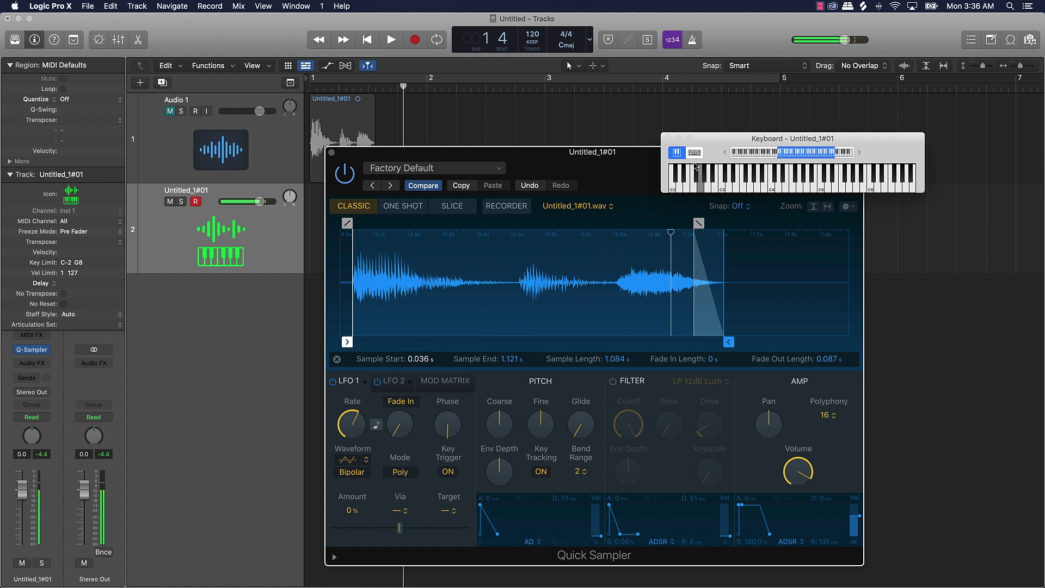
{"action": "left_click_drag", "start_coordinate": [631, 165], "coordinate": [634, 247]}
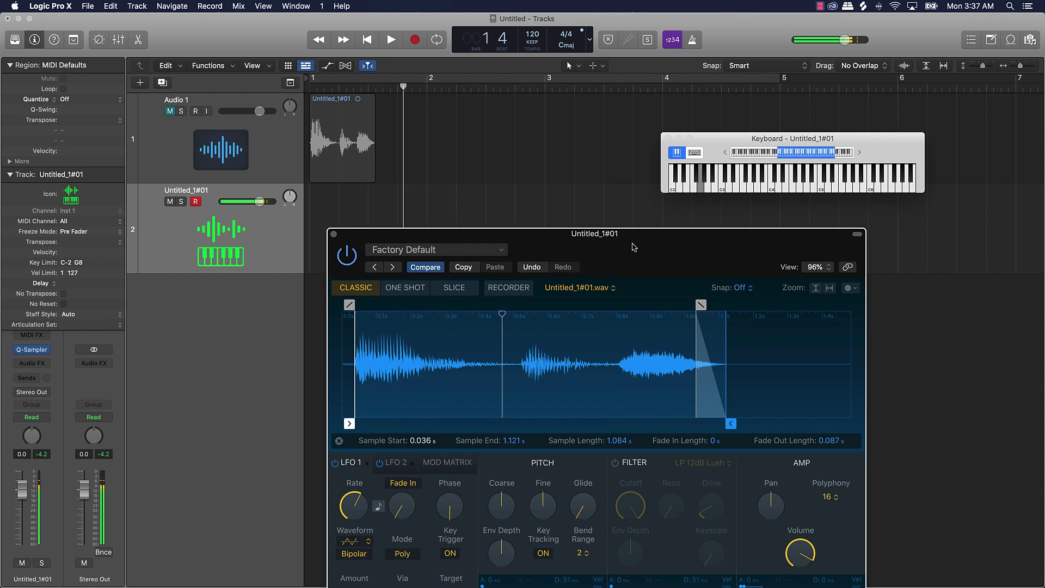
{"action": "left_click_drag", "start_coordinate": [634, 247], "coordinate": [781, 224]}
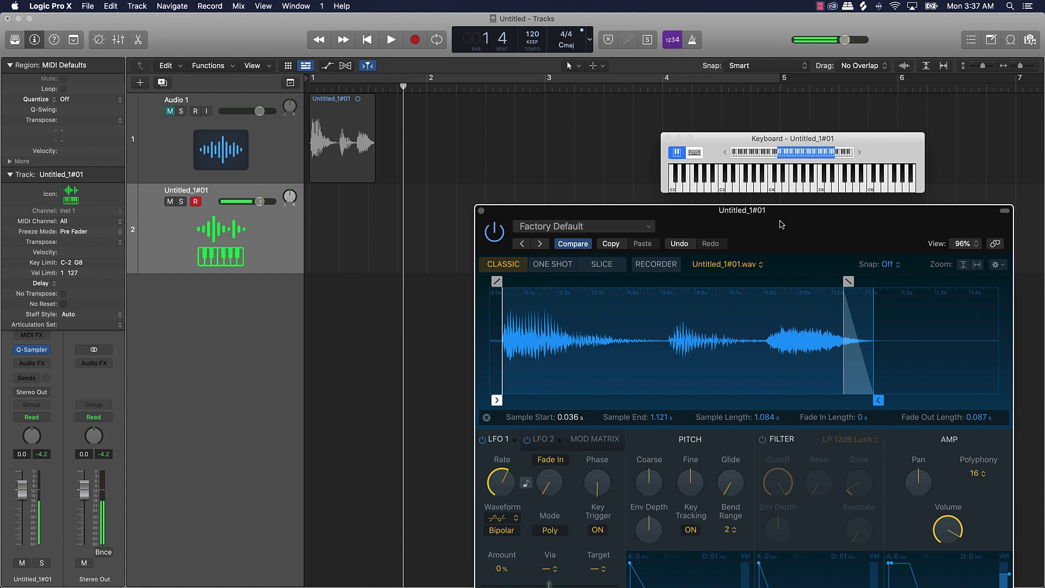
Record a short MIDI pattern of the vocal sample on the sampler track from bar 1, and close Quick Sampler
{"action": "key", "text": "Return"}
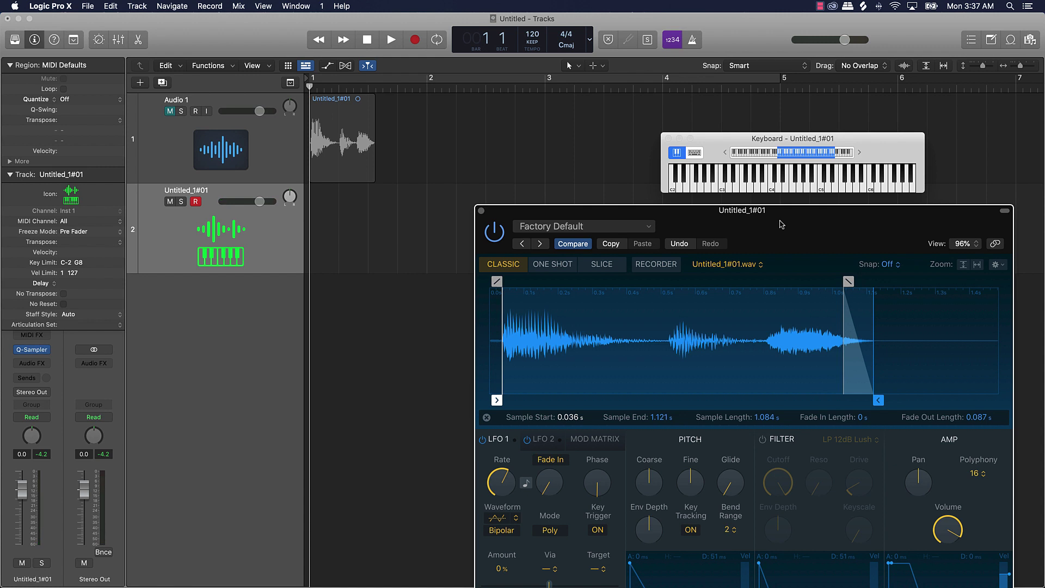
{"action": "key", "text": "r"}
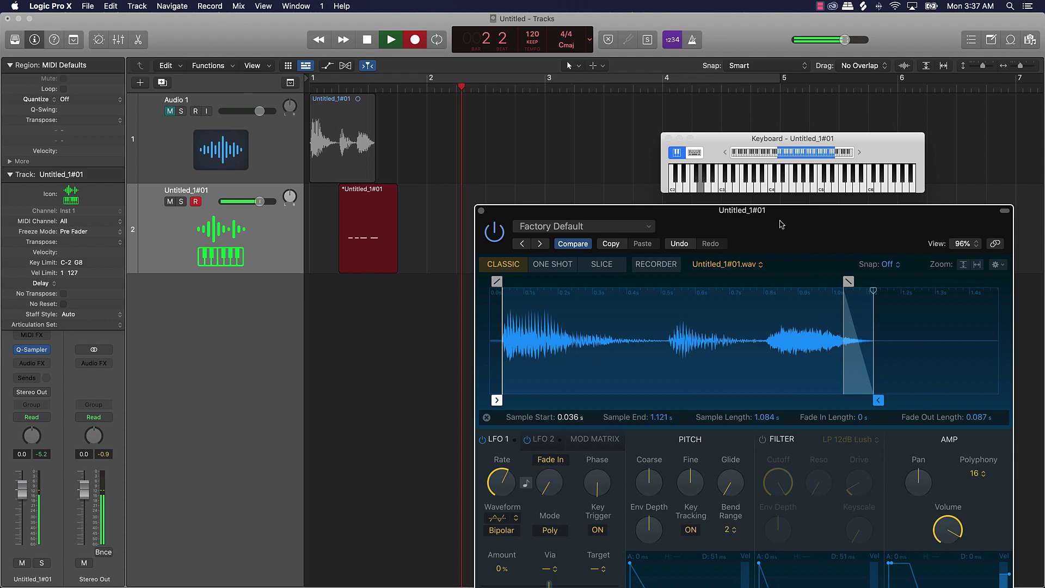
{"action": "key", "text": "space"}
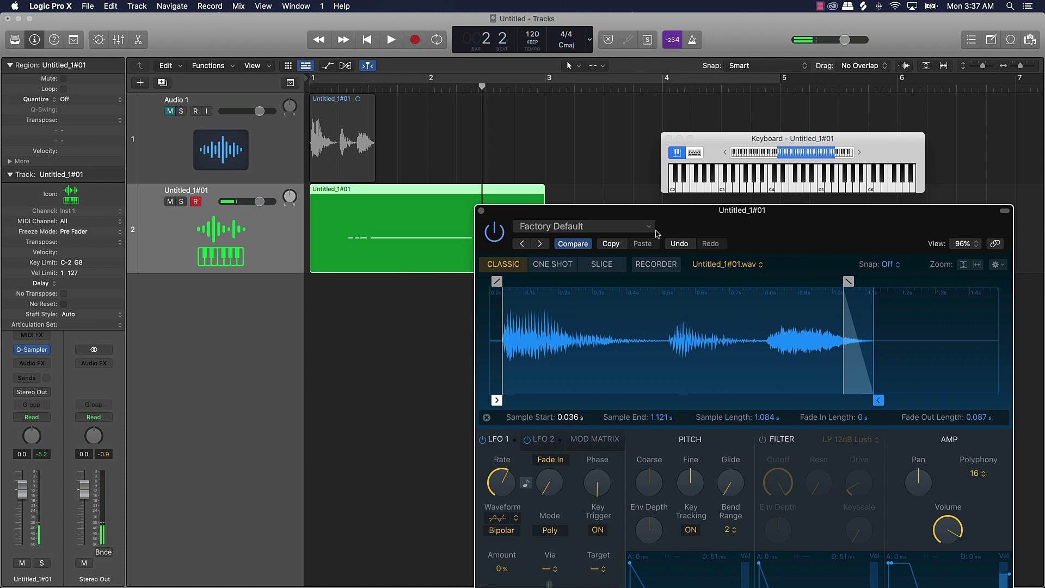
{"action": "left_click", "coordinate": [480, 211]}
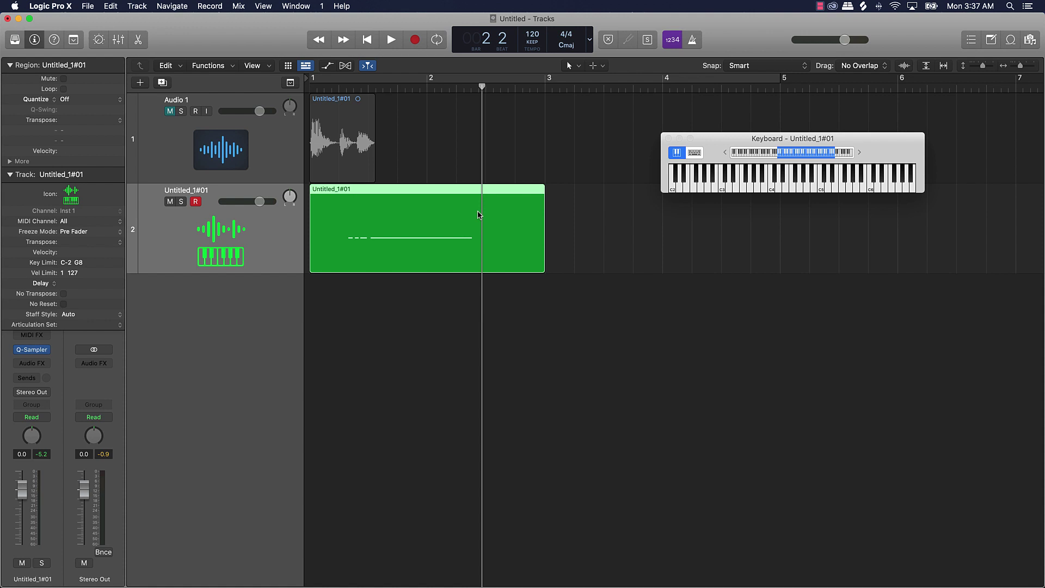
Play the recorded MIDI region on the sampler track from bar 1, and return the playhead to the beginning
{"action": "key", "text": "Return"}
{"action": "key", "text": "space"}
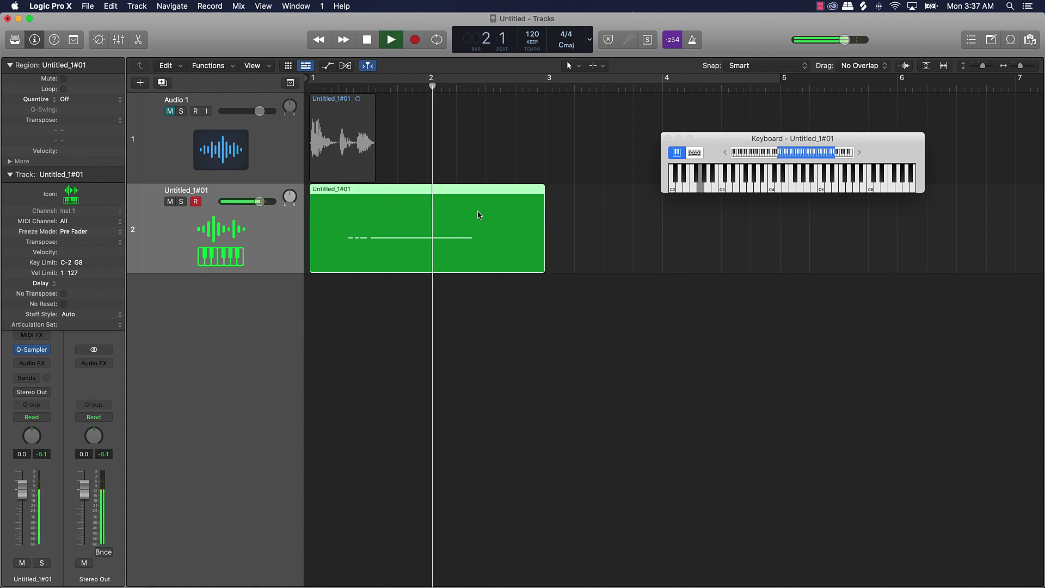
{"action": "key", "text": "space"}
{"action": "key", "text": "Return"}
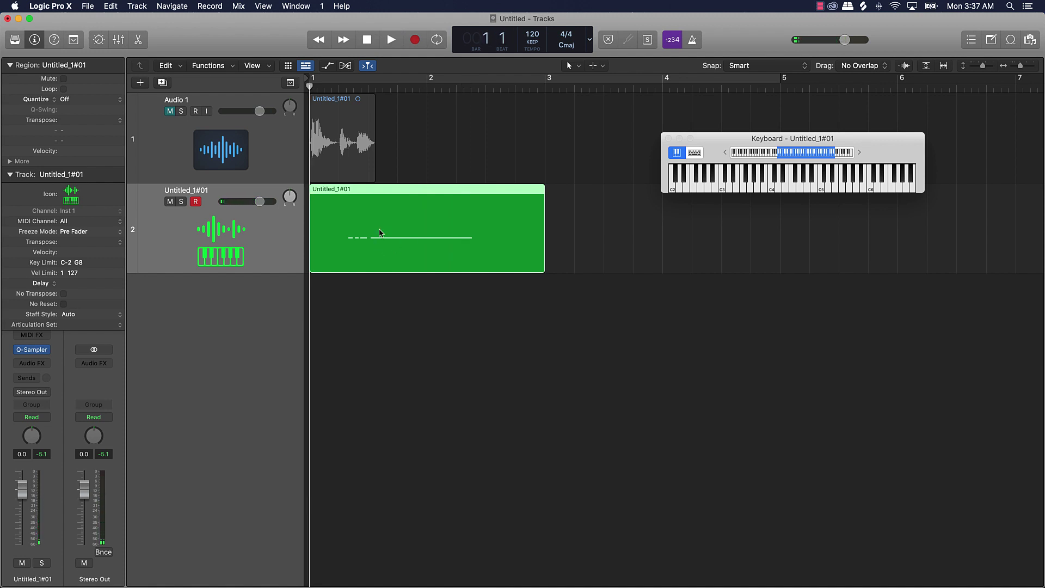
Bounce the MIDI region in place to a new track named Fire Tag, muting the source region
{"action": "right_click", "coordinate": [380, 233]}
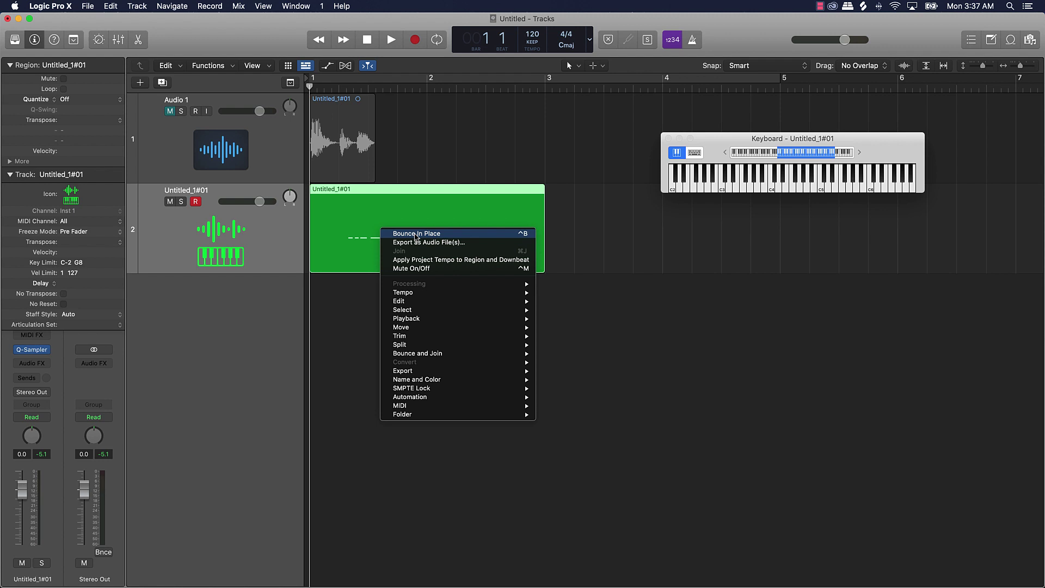
{"action": "left_click", "coordinate": [416, 234]}
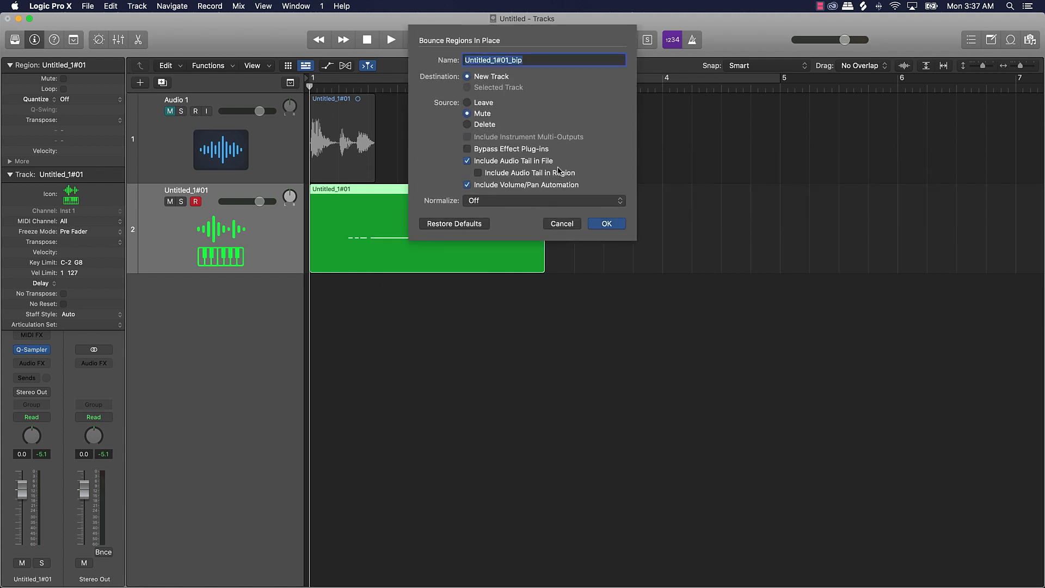
{"action": "type", "text": "Fire Tag"}
{"action": "key", "text": "Return"}
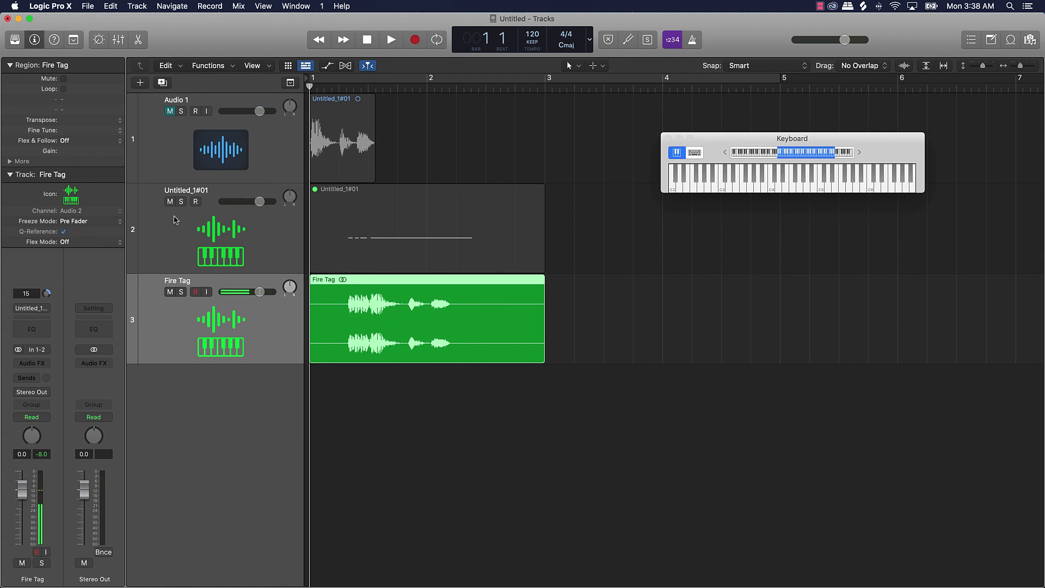
Trim the silence from both ends of the Fire Tag region, align it to bar 1, and select the Fire Tag track
{"action": "key", "text": "Up"}
{"action": "left_click_drag", "start_coordinate": [312, 357], "coordinate": [349, 346]}
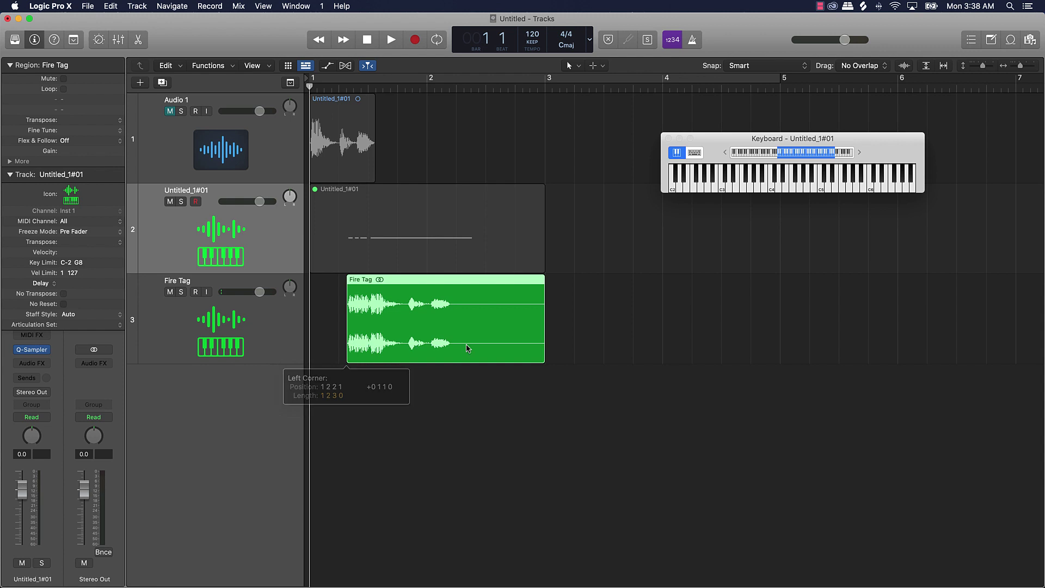
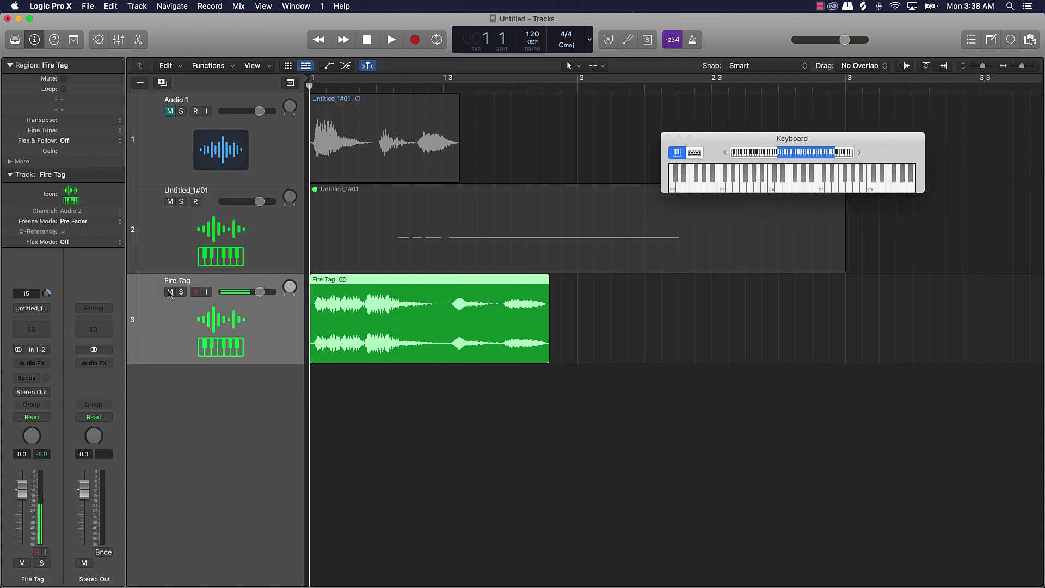
{"action": "left_click", "coordinate": [175, 265]}
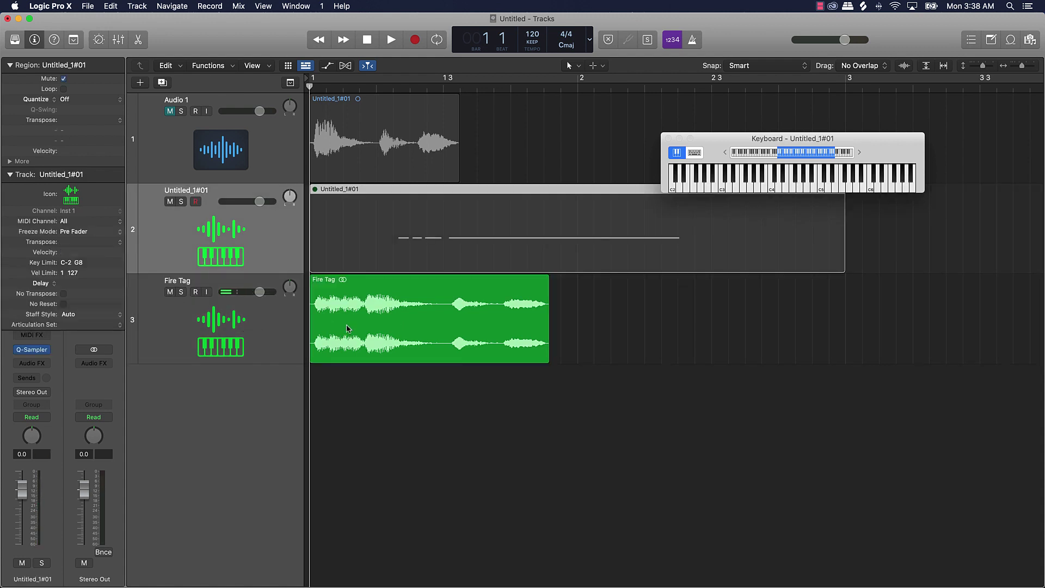
{"action": "left_click", "coordinate": [172, 311]}
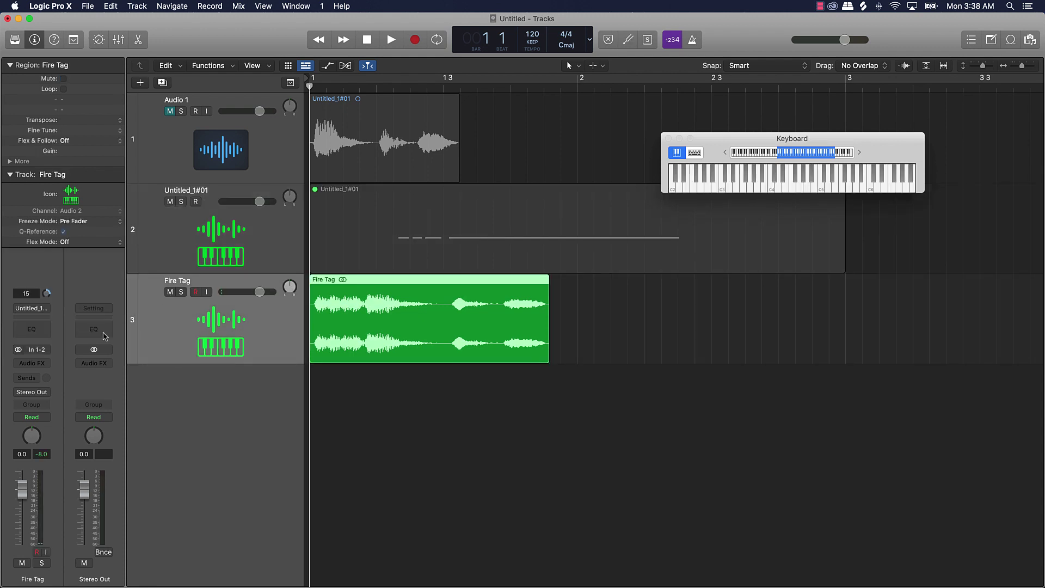
Insert a stereo Channel EQ on the Fire Tag track and move its window clear, leaving the track unmuted
{"action": "left_click", "coordinate": [33, 363]}
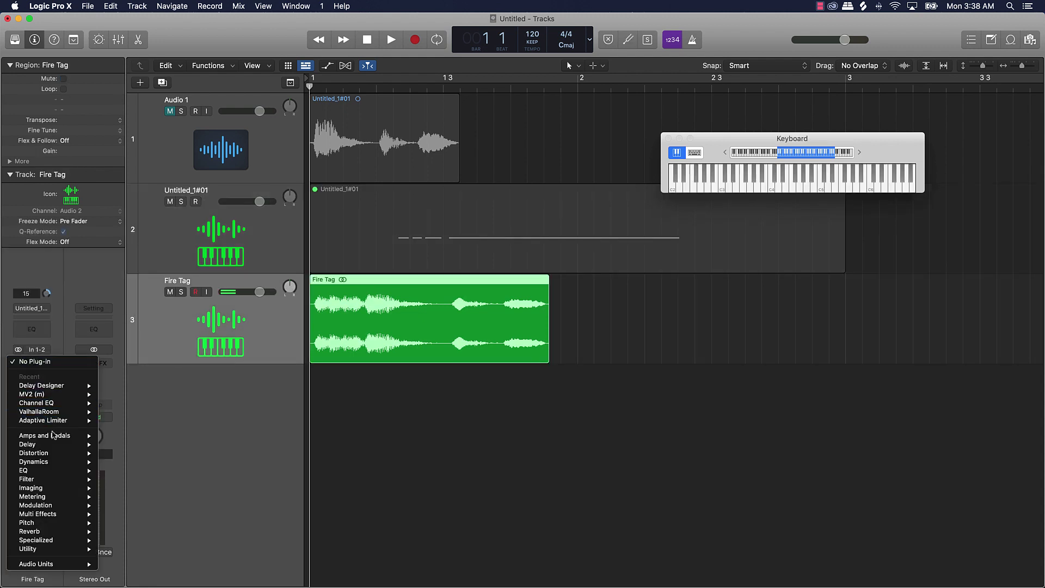
{"action": "mouse_move", "coordinate": [54, 406]}
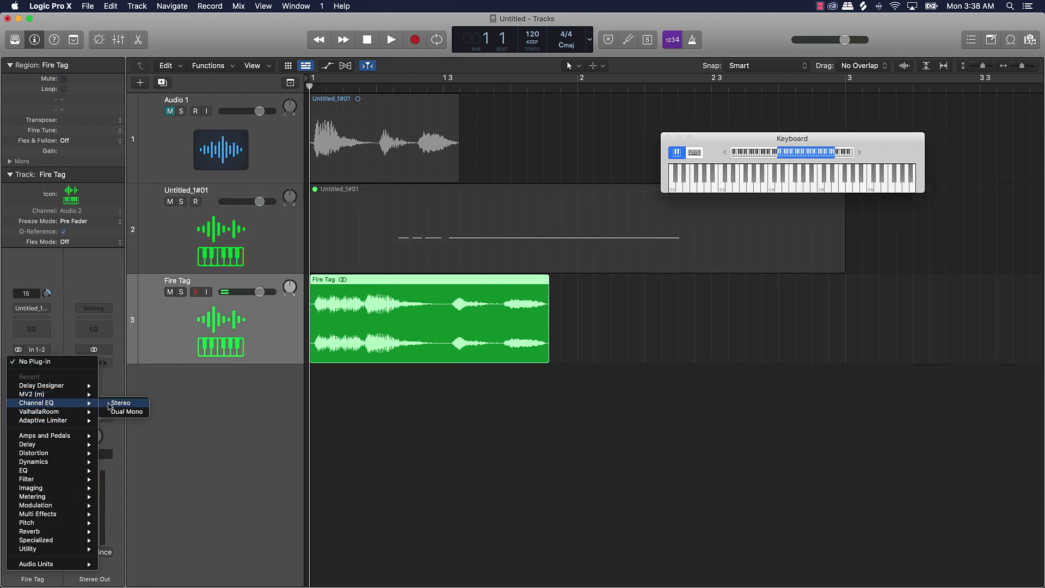
{"action": "left_click", "coordinate": [117, 403]}
{"action": "left_click", "coordinate": [170, 292]}
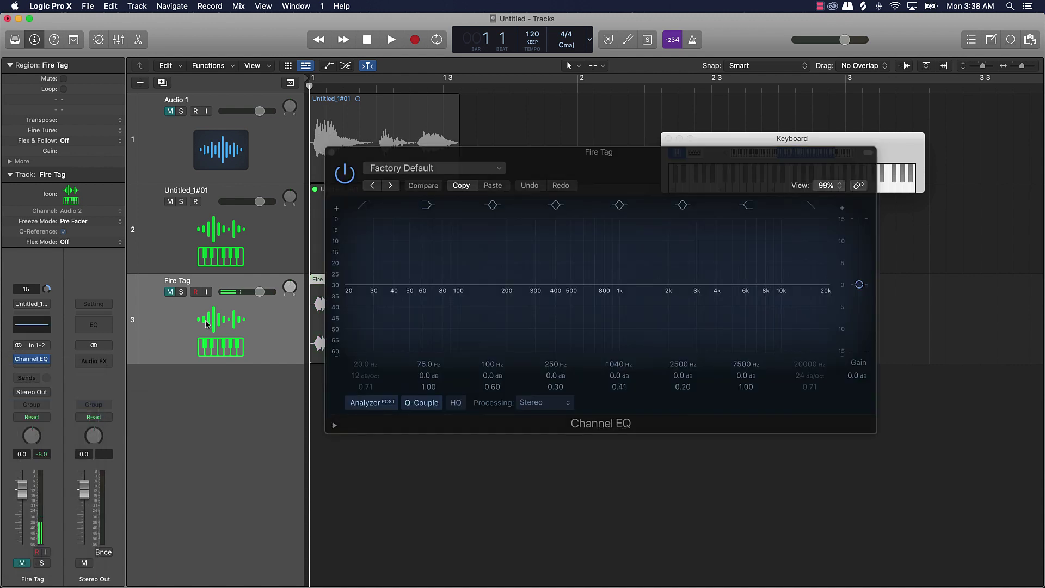
{"action": "left_click_drag", "start_coordinate": [440, 159], "coordinate": [625, 177]}
{"action": "left_click", "coordinate": [168, 293]}
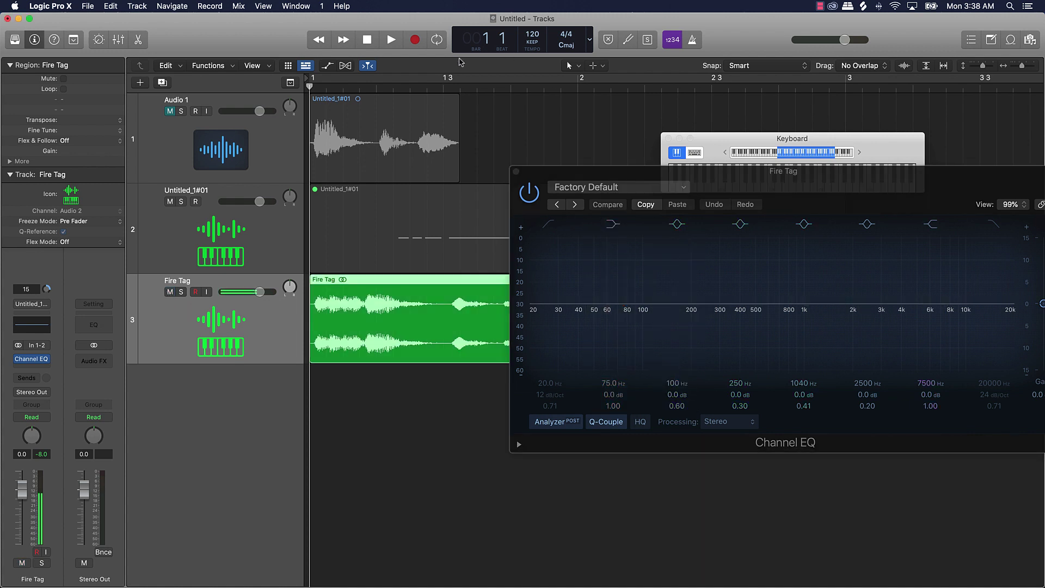
Set a cycle area over bar 1, bring the whole Channel EQ window into view, and start looped playback
{"action": "left_click_drag", "start_coordinate": [311, 82], "coordinate": [578, 80]}
{"action": "left_click_drag", "start_coordinate": [596, 172], "coordinate": [524, 102]}
{"action": "key", "text": "space"}
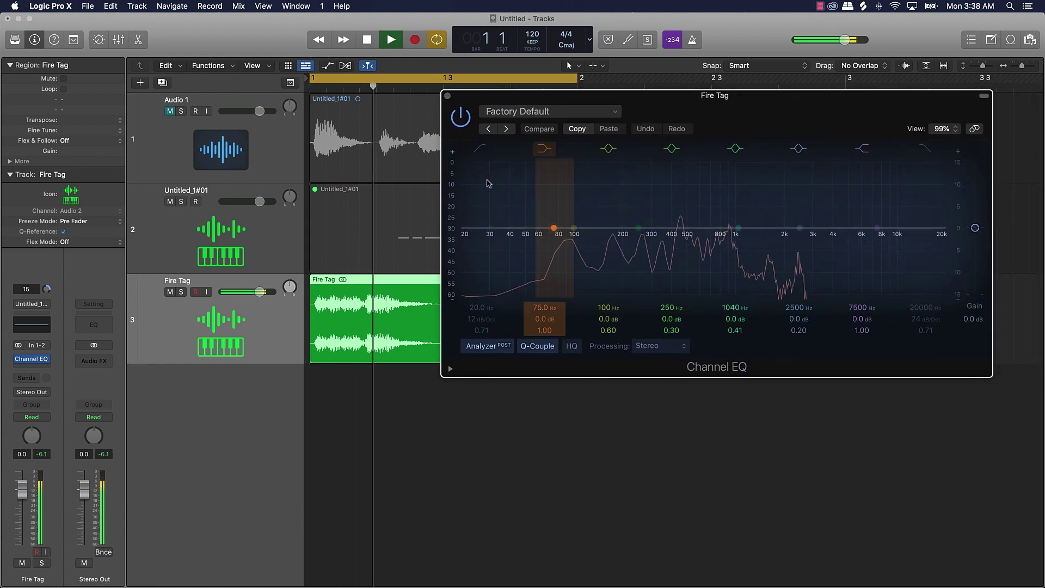
Enable the Channel EQ's low-cut band at about 90 Hz with a 48 dB/Oct slope, audition it, and close the plug-in
{"action": "left_click", "coordinate": [481, 148]}
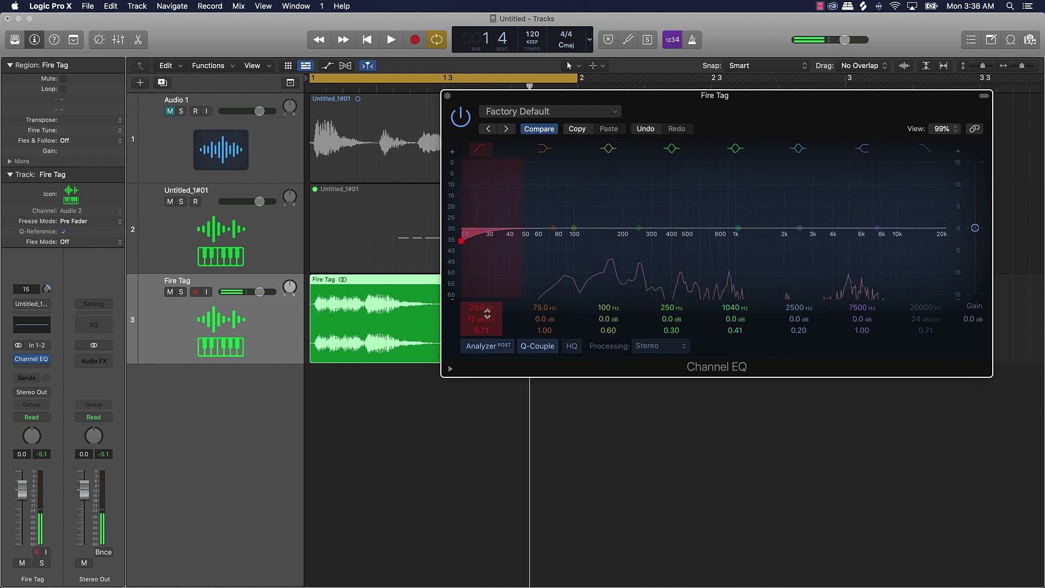
{"action": "left_click_drag", "start_coordinate": [482, 313], "coordinate": [482, 289]}
{"action": "key", "text": "space"}
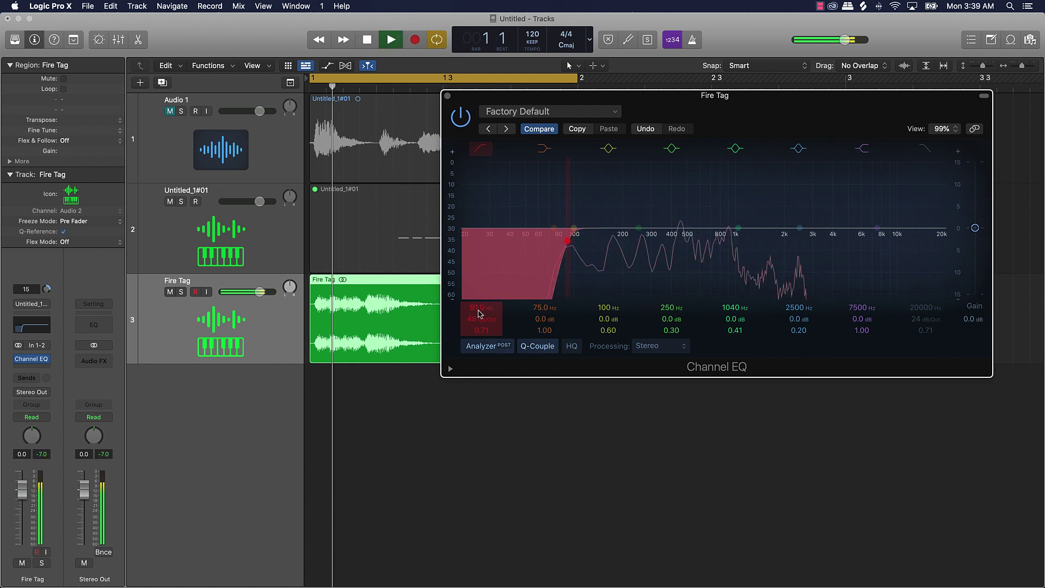
{"action": "left_click", "coordinate": [447, 95]}
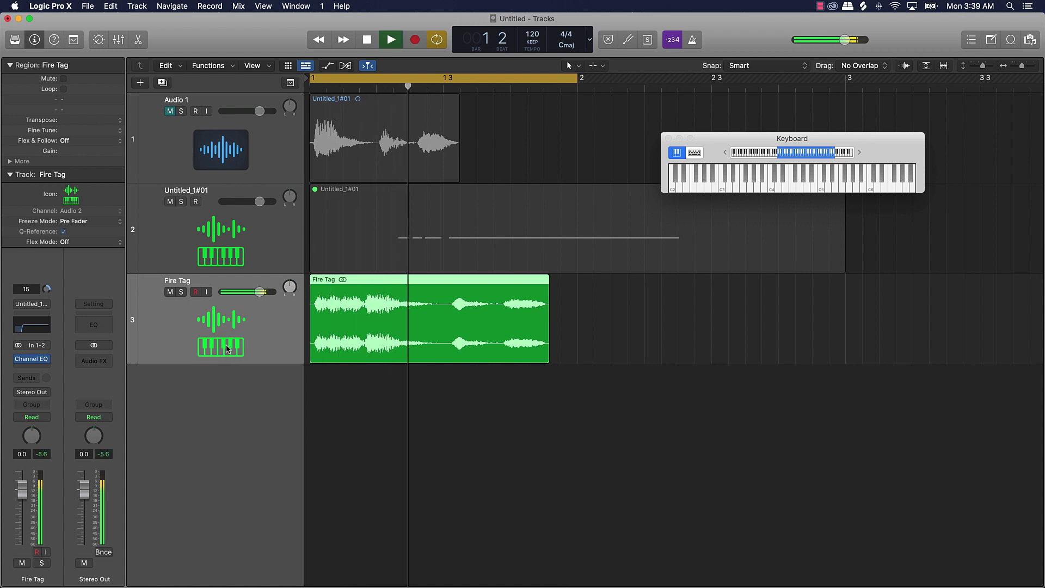
{"action": "key", "text": "space"}
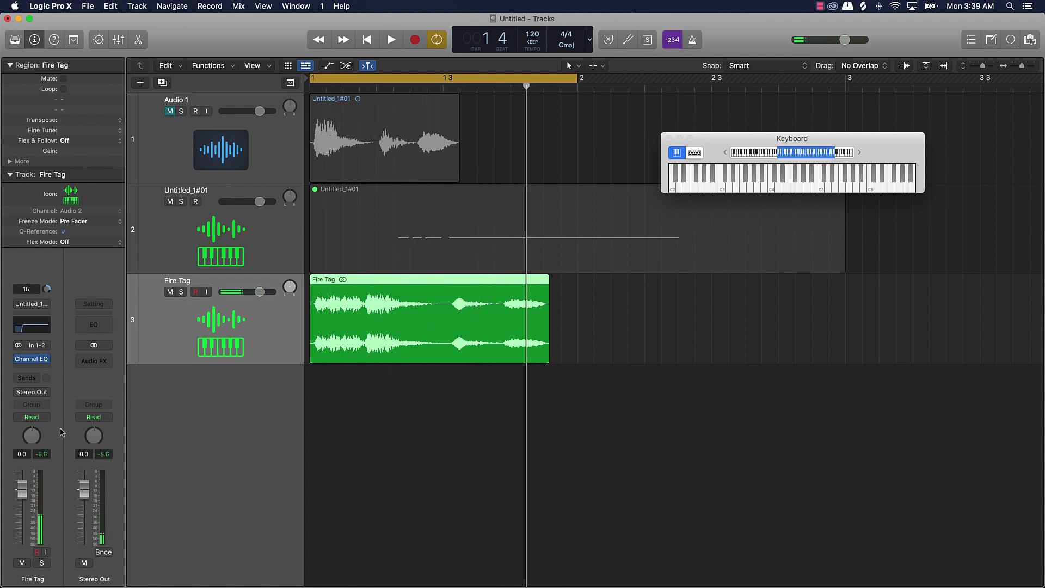
Insert a dual-mono MV2 on the Fire Tag track, set Low Level to 5.1 and High Level to -11.9 during playback, and close it
{"action": "left_click", "coordinate": [30, 368]}
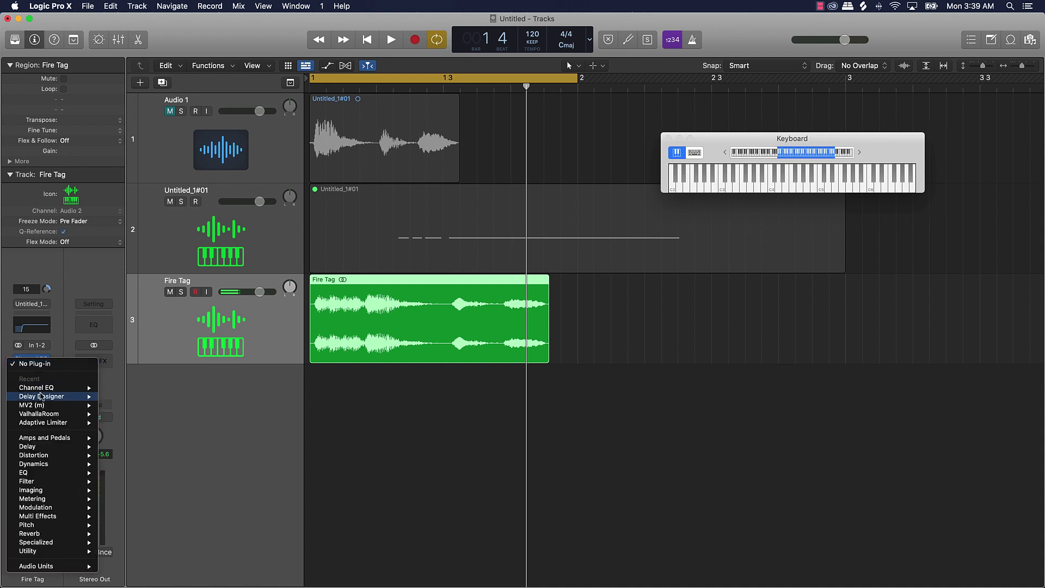
{"action": "mouse_move", "coordinate": [50, 419]}
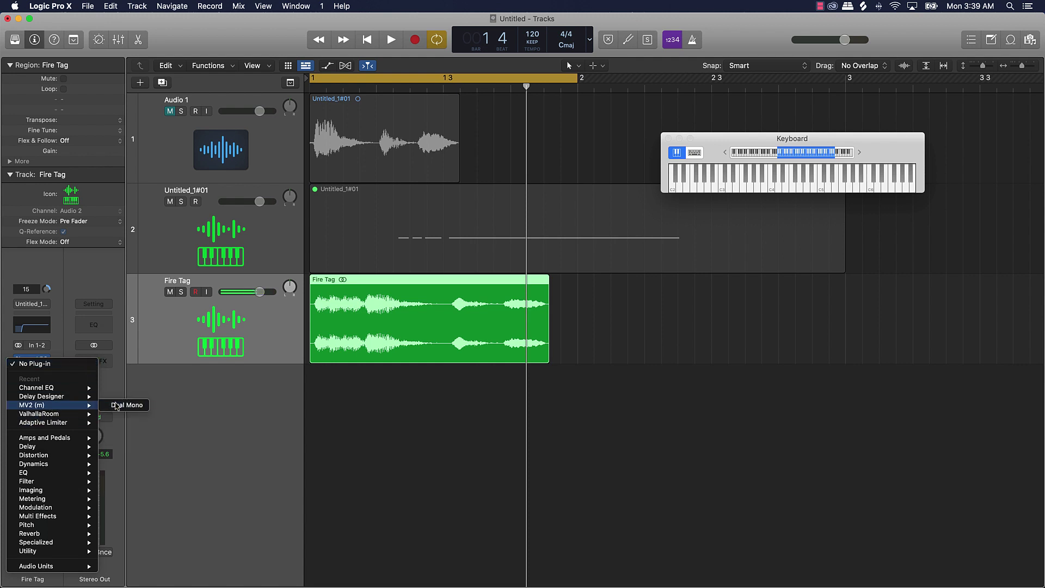
{"action": "left_click", "coordinate": [117, 406]}
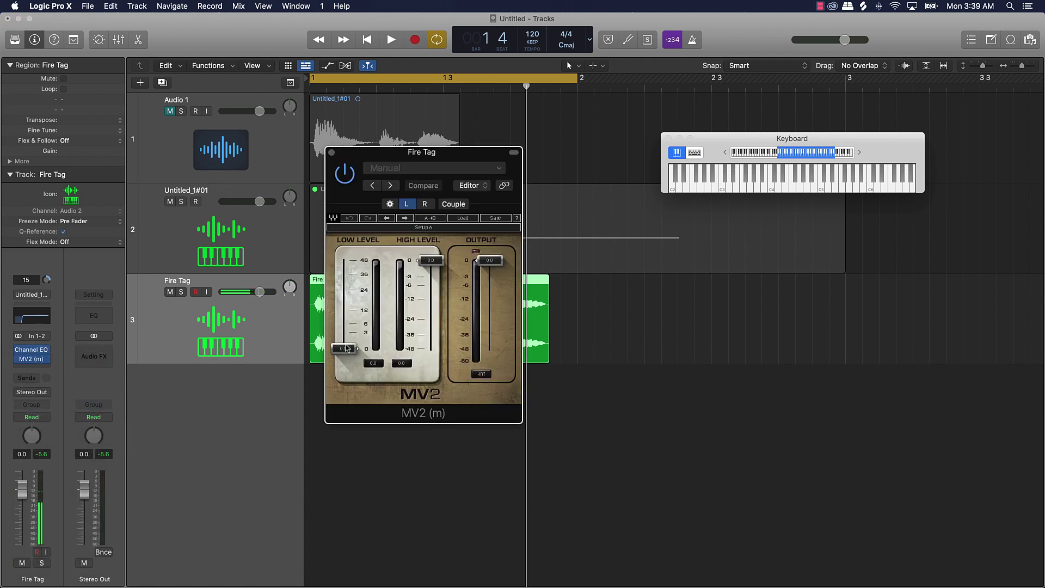
{"action": "left_click_drag", "start_coordinate": [429, 159], "coordinate": [696, 166]}
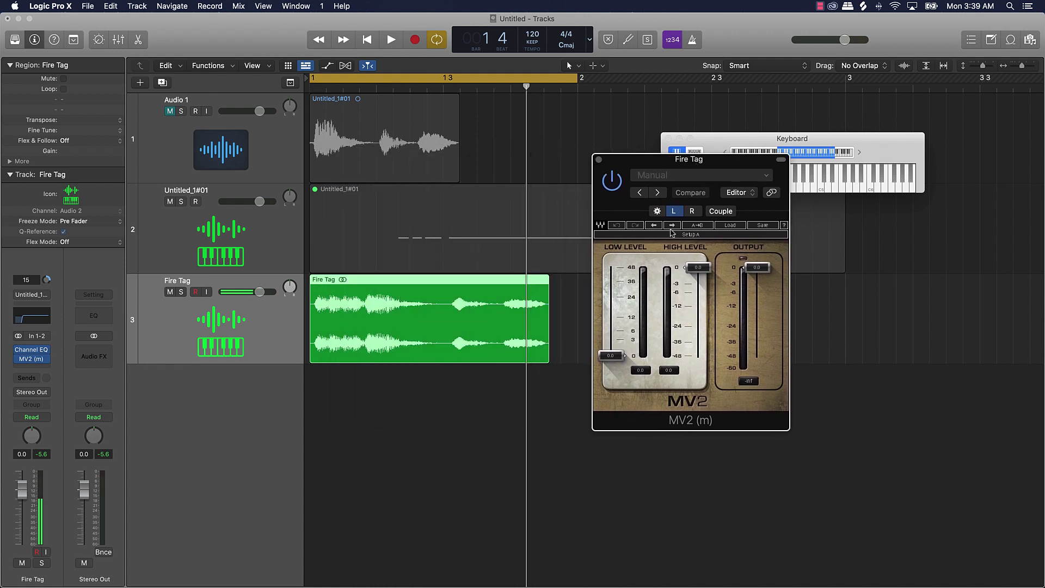
{"action": "left_click_drag", "start_coordinate": [610, 355], "coordinate": [610, 338]}
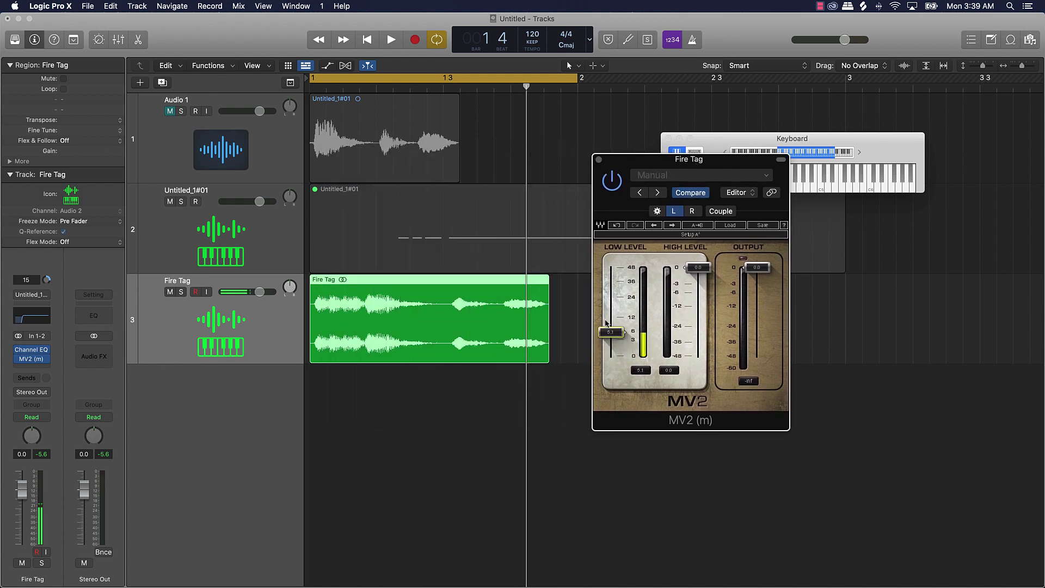
{"action": "key", "text": "space"}
{"action": "left_click_drag", "start_coordinate": [698, 268], "coordinate": [698, 306]}
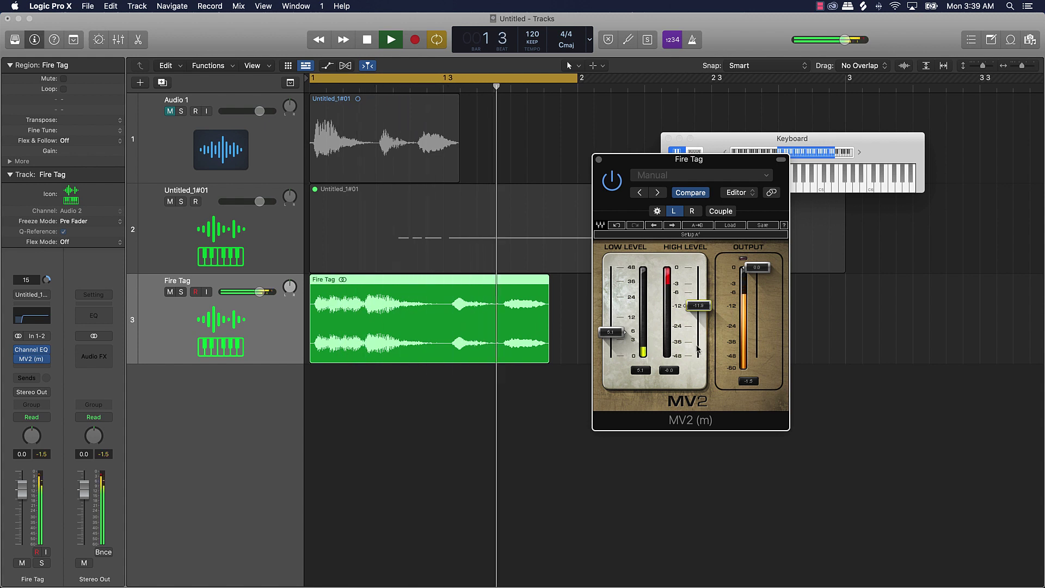
{"action": "left_click", "coordinate": [598, 160]}
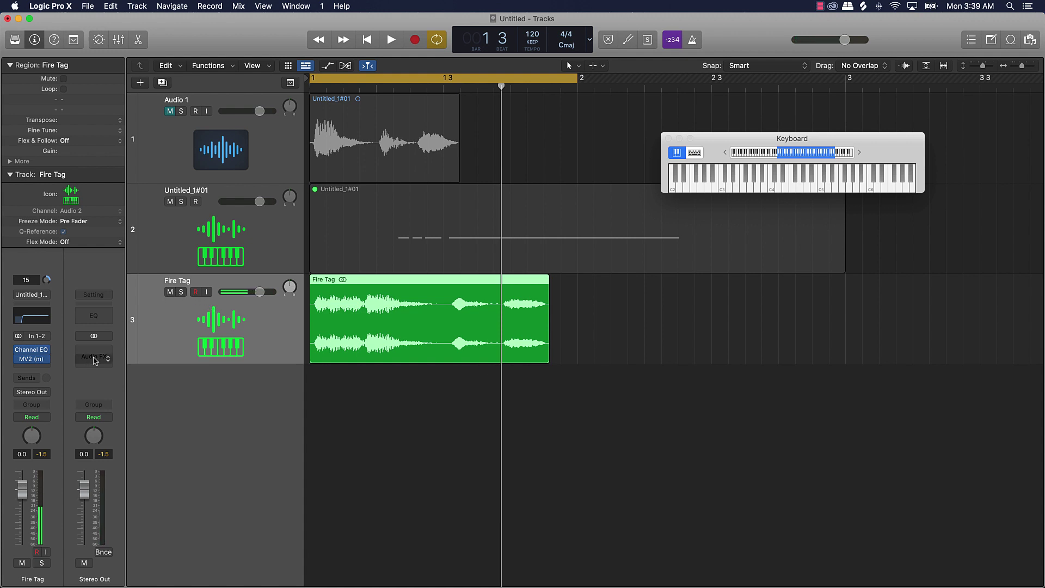
Insert a stereo Flanger after MV2 on the Fire Tag track and play the loop through it
{"action": "left_click", "coordinate": [42, 368]}
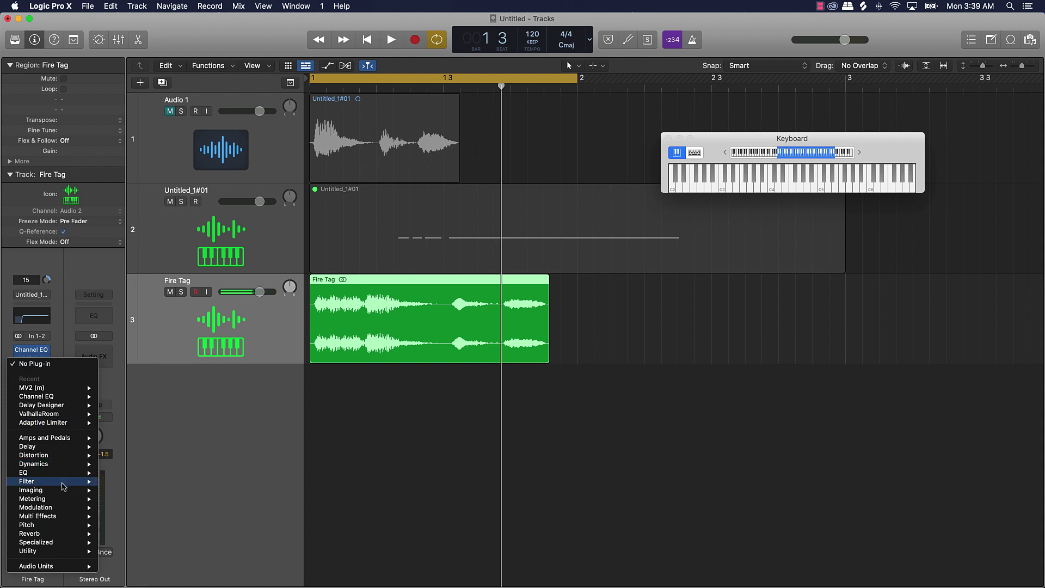
{"action": "mouse_move", "coordinate": [63, 507]}
{"action": "mouse_move", "coordinate": [144, 520]}
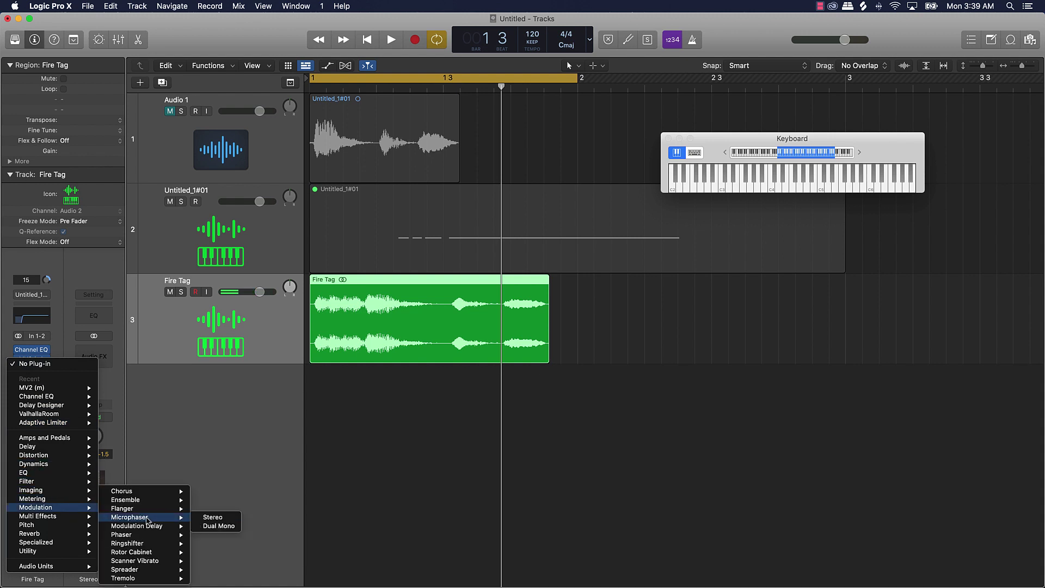
{"action": "left_click", "coordinate": [212, 508]}
{"action": "key", "text": "space"}
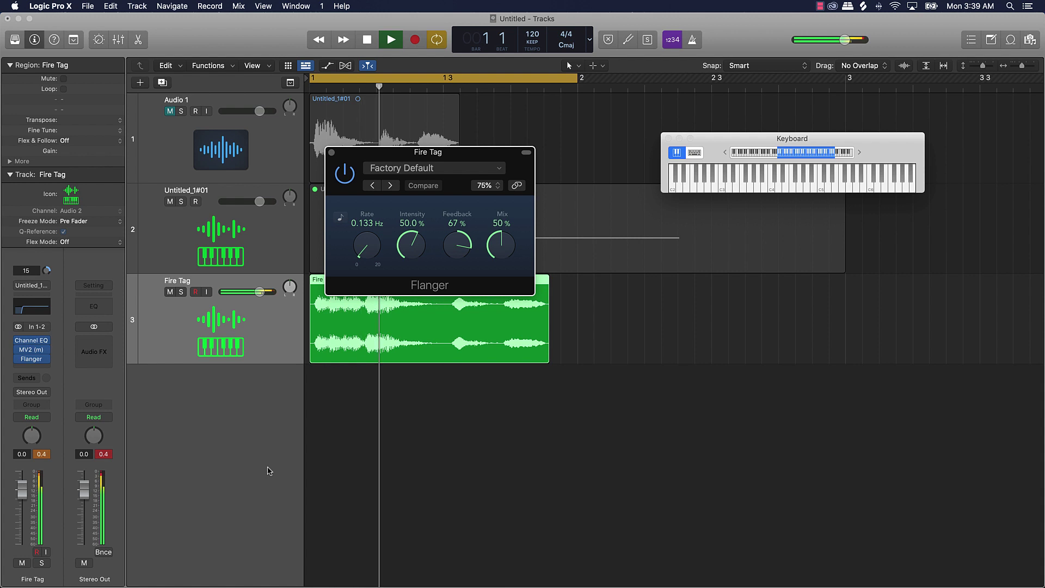
Audition the Flanger's presets in turn over the looped tag, from High Spheres through Notch Flanger and Warm Jet Flange, up to Yellow Flanger
{"action": "left_click", "coordinate": [390, 186]}
{"action": "left_click", "coordinate": [390, 186]}
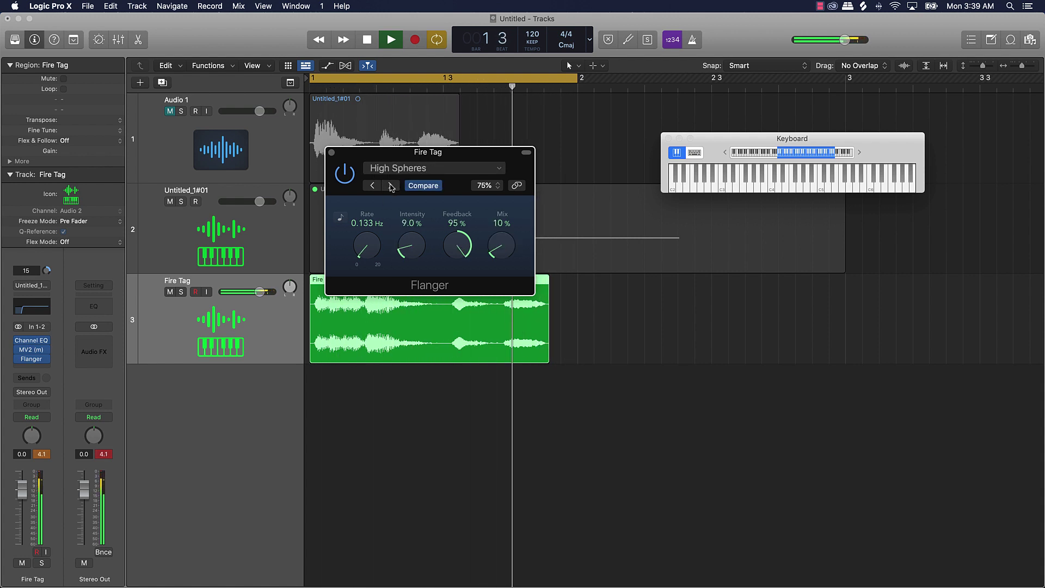
{"action": "left_click", "coordinate": [390, 185]}
{"action": "key", "text": "space"}
{"action": "key", "text": "space"}
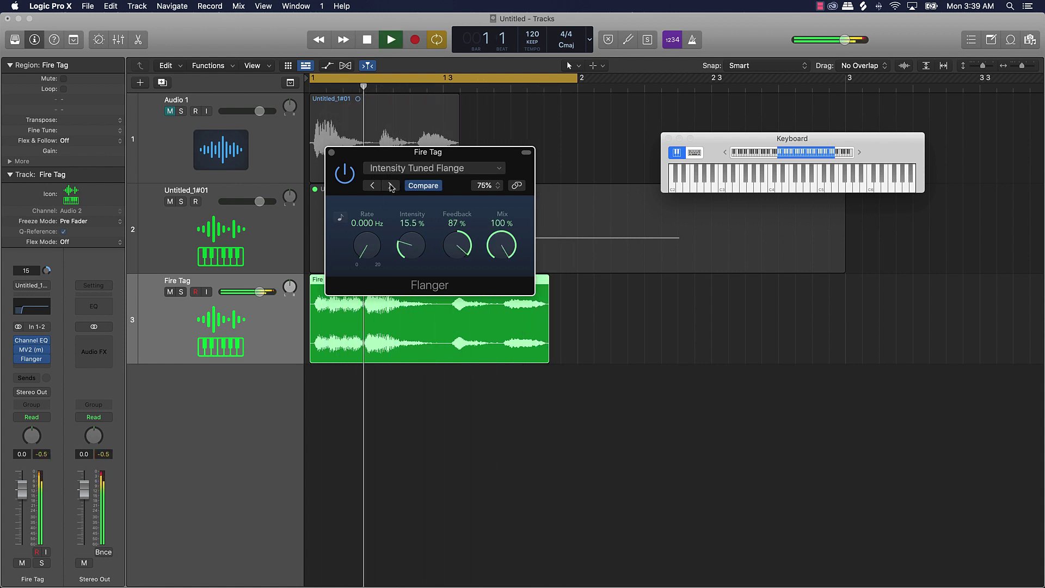
{"action": "key", "text": "space"}
{"action": "left_click", "coordinate": [390, 185]}
{"action": "key", "text": "space"}
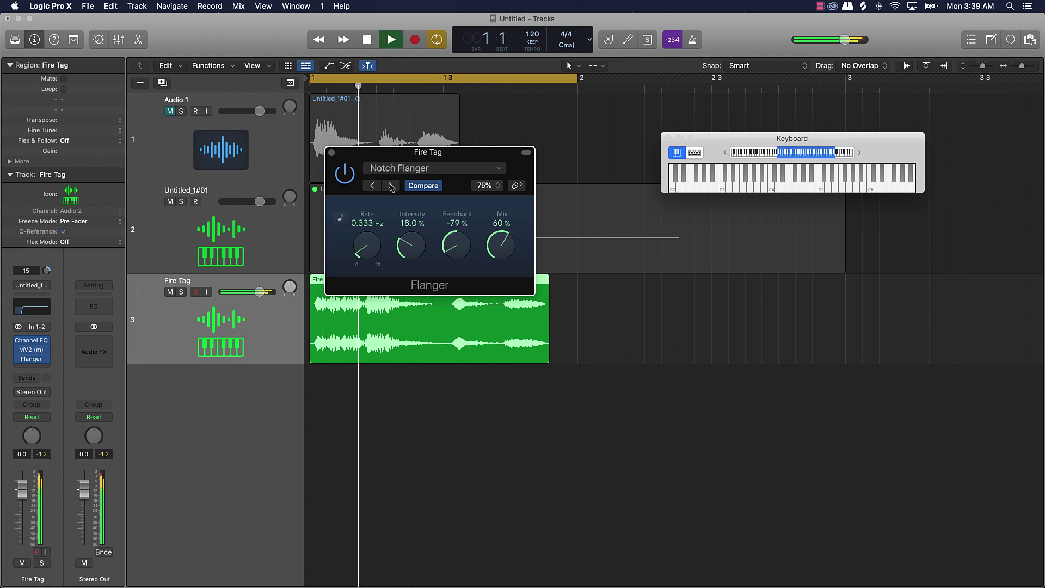
{"action": "left_click", "coordinate": [391, 186]}
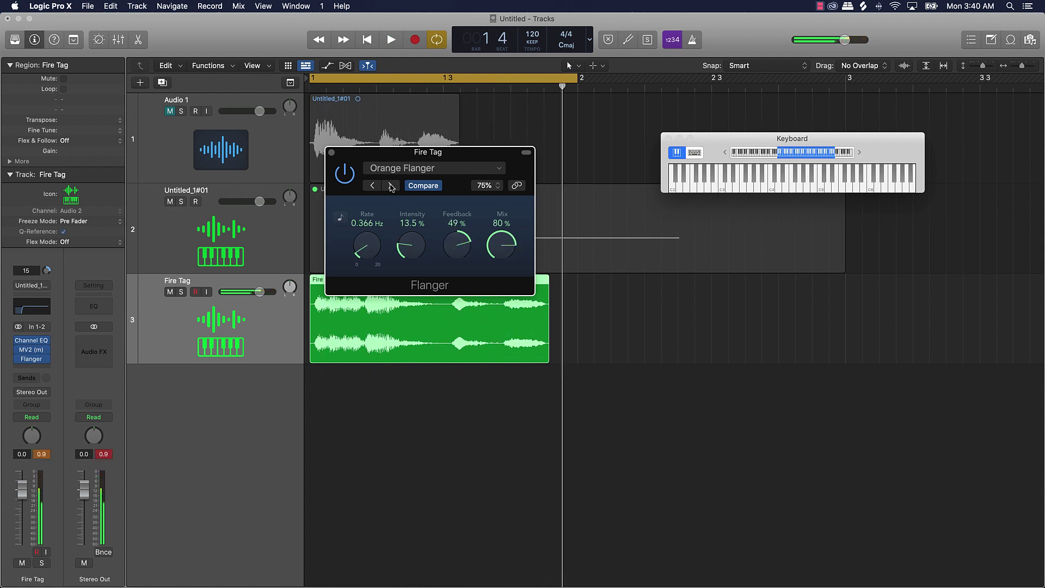
{"action": "left_click", "coordinate": [390, 185]}
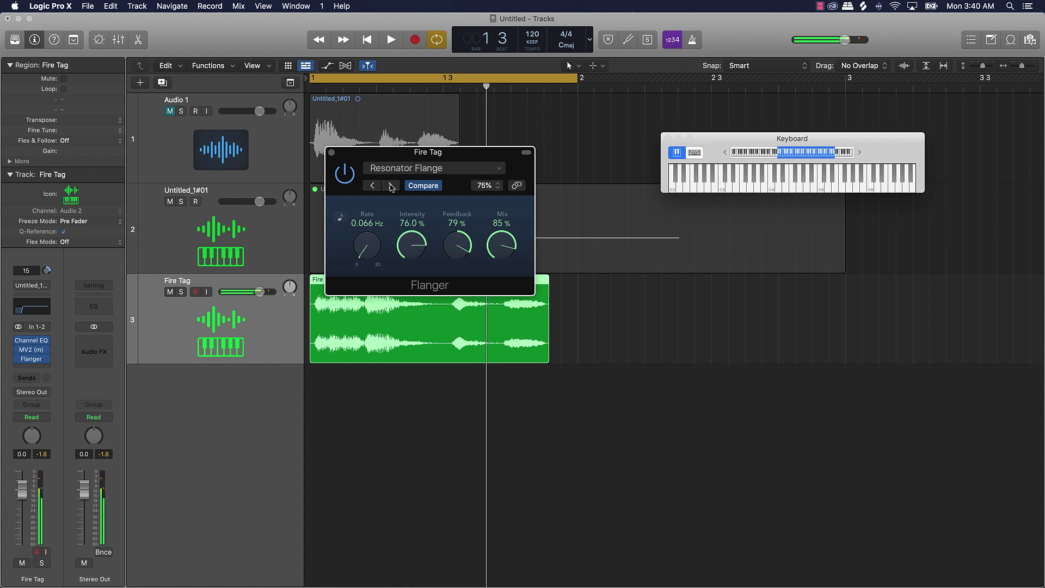
{"action": "left_click", "coordinate": [390, 186]}
{"action": "left_click", "coordinate": [390, 186]}
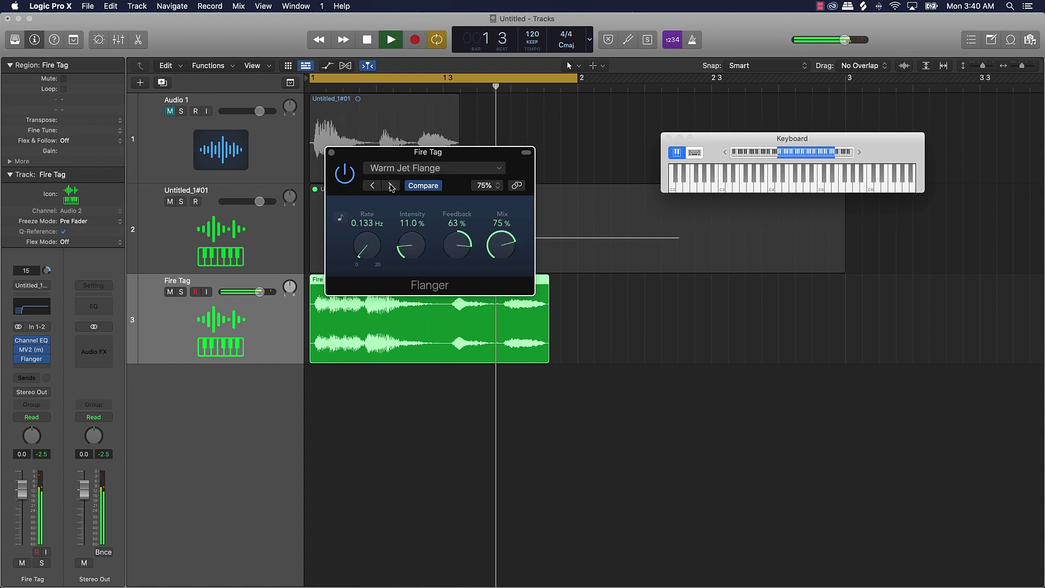
{"action": "key", "text": "space"}
{"action": "left_click", "coordinate": [390, 186]}
{"action": "key", "text": "space"}
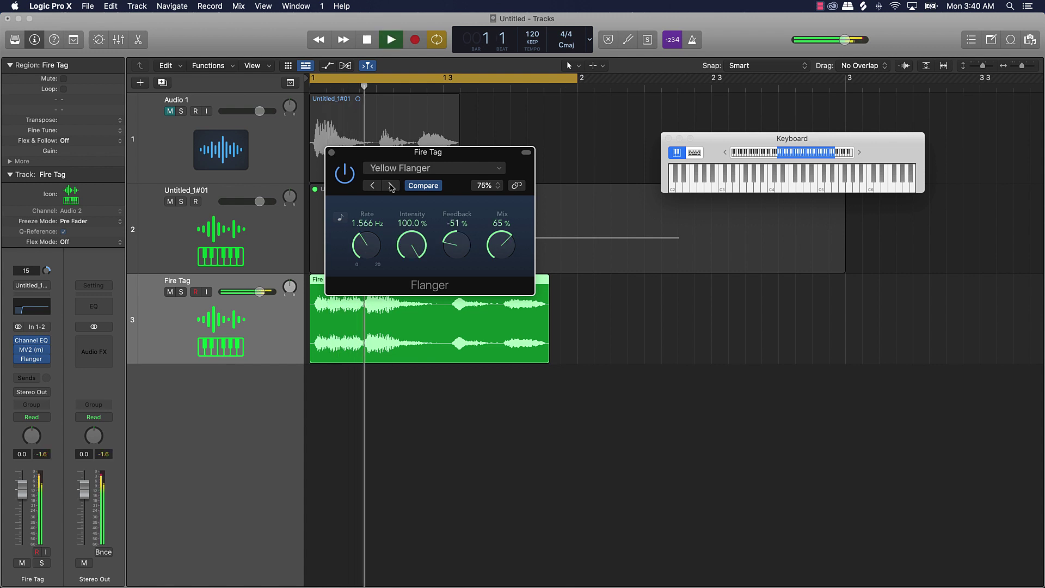
Audition the Easy Flange preset, choose High Spheres, lower its Mix to 6%, play the loop again, and close the Flanger
{"action": "left_click", "coordinate": [390, 185]}
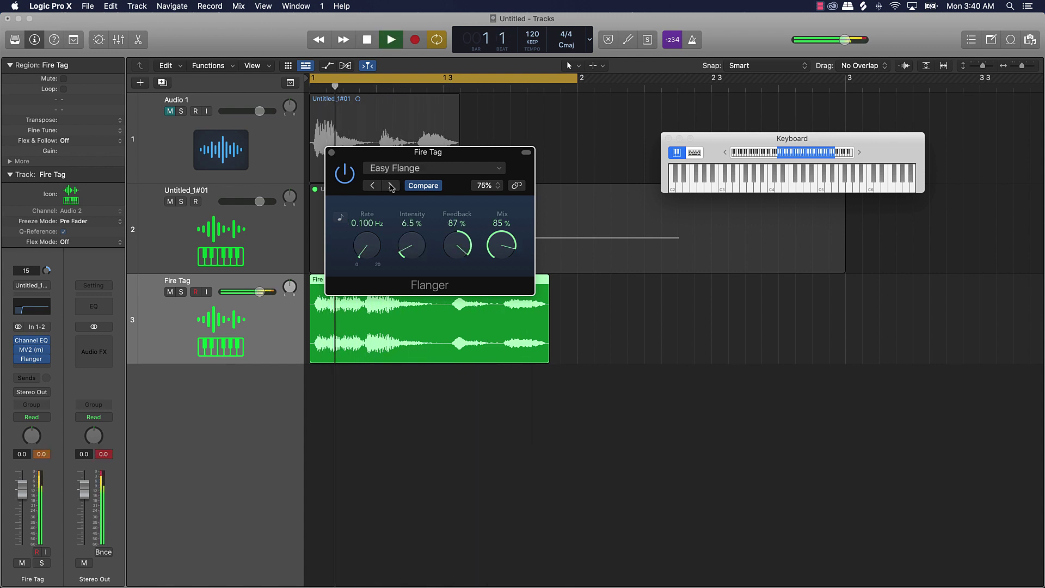
{"action": "left_click", "coordinate": [391, 186]}
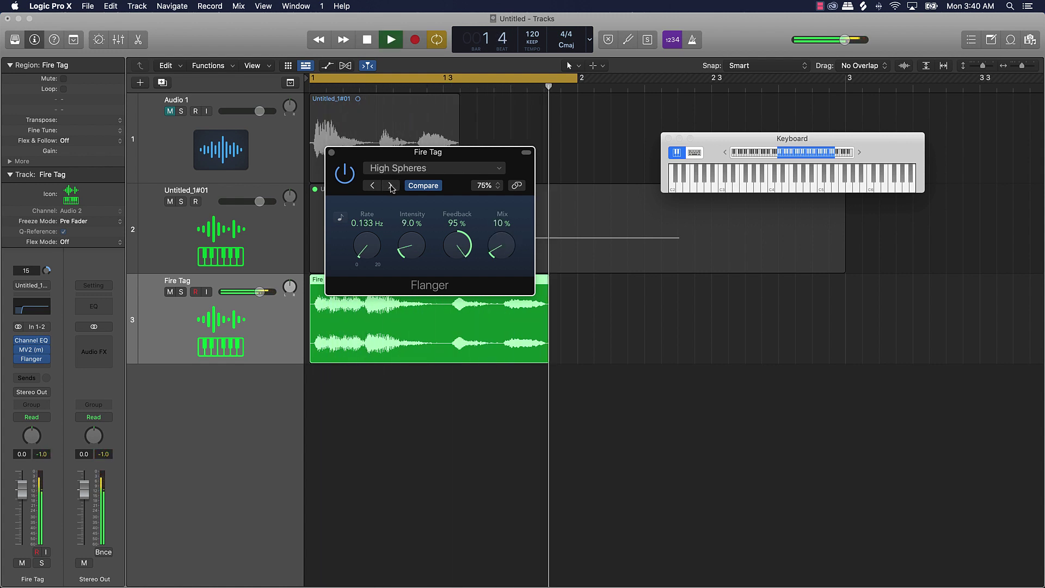
{"action": "left_click_drag", "start_coordinate": [495, 256], "coordinate": [495, 264]}
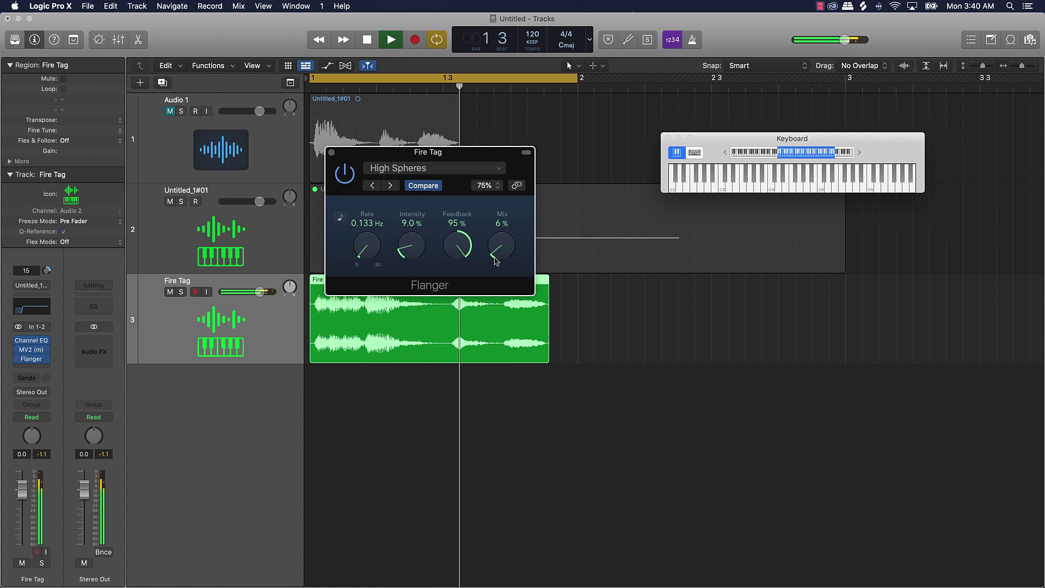
{"action": "key", "text": "space"}
{"action": "key", "text": "space"}
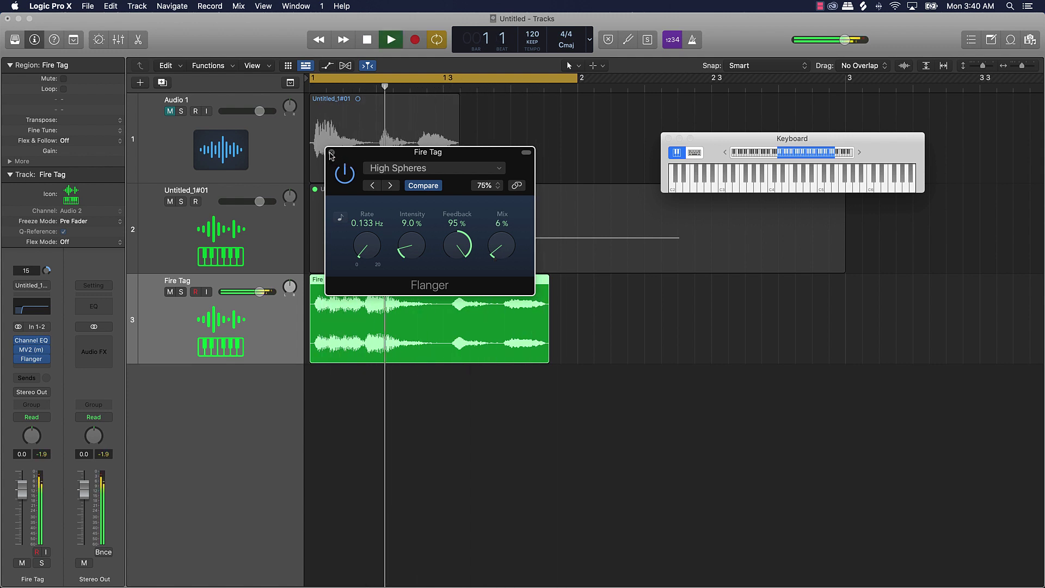
{"action": "left_click", "coordinate": [330, 153]}
{"action": "key", "text": "space"}
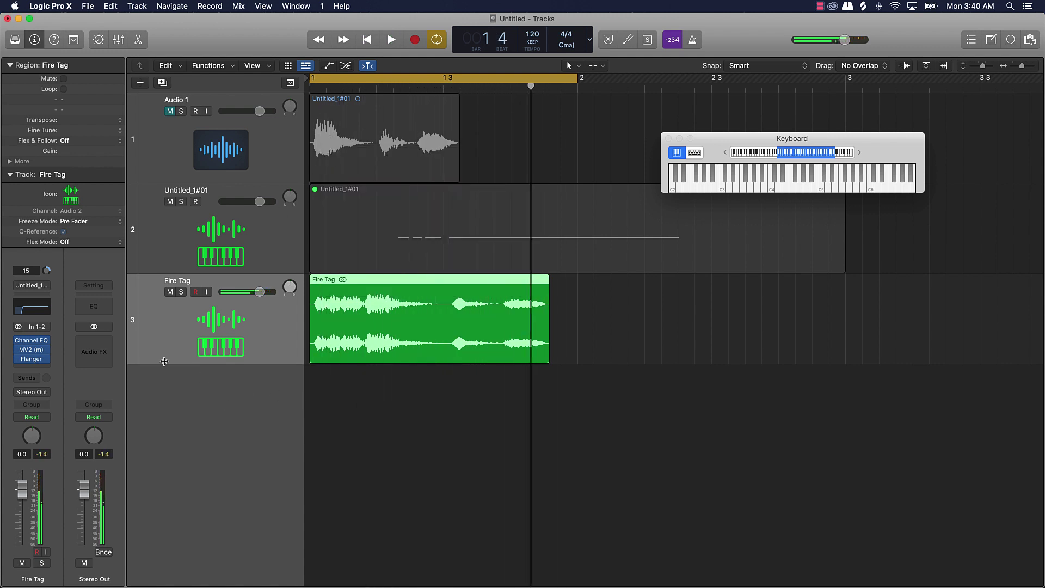
Insert a stereo Remix FX from Multi Effects after the Flanger on the Fire Tag track and move its window clear of the region
{"action": "left_click", "coordinate": [44, 368]}
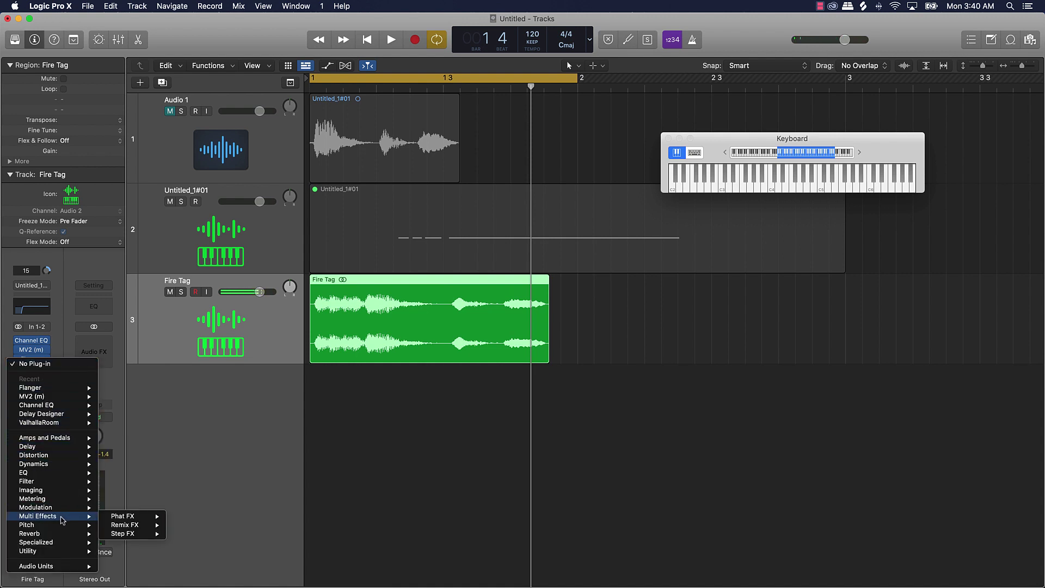
{"action": "mouse_move", "coordinate": [55, 525]}
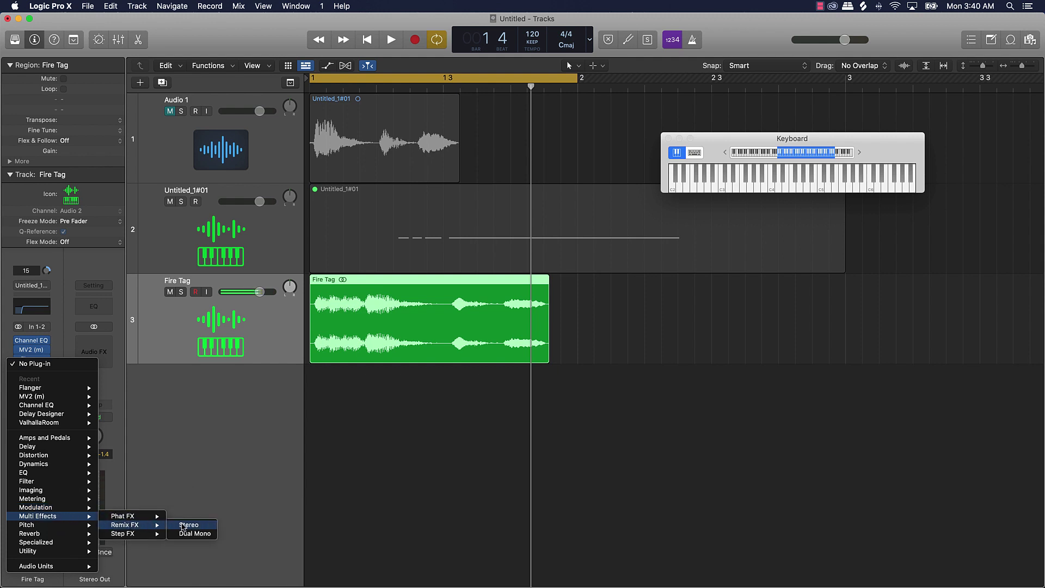
{"action": "left_click", "coordinate": [184, 525]}
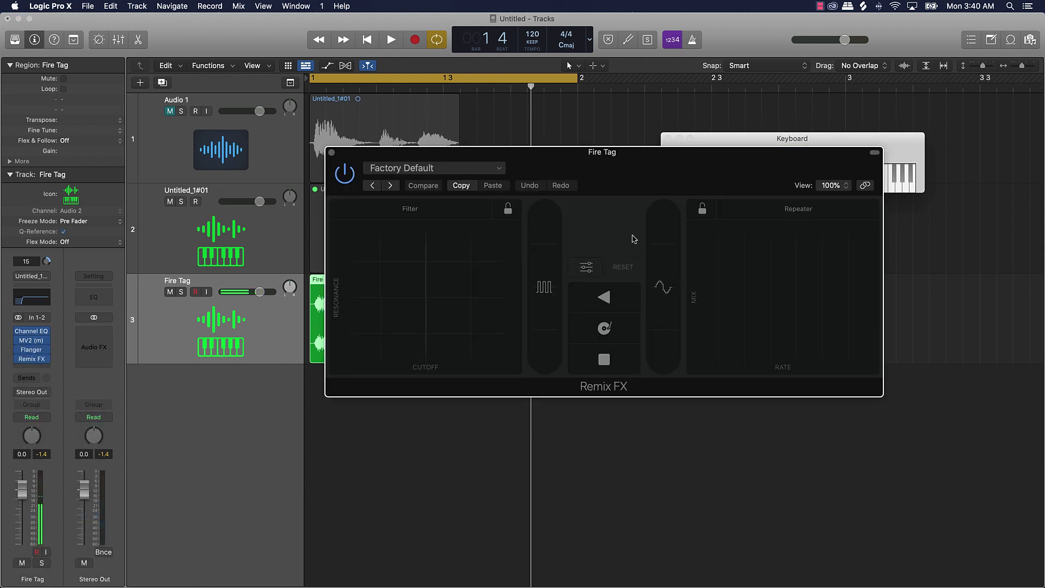
{"action": "left_click_drag", "start_coordinate": [641, 175], "coordinate": [861, 118]}
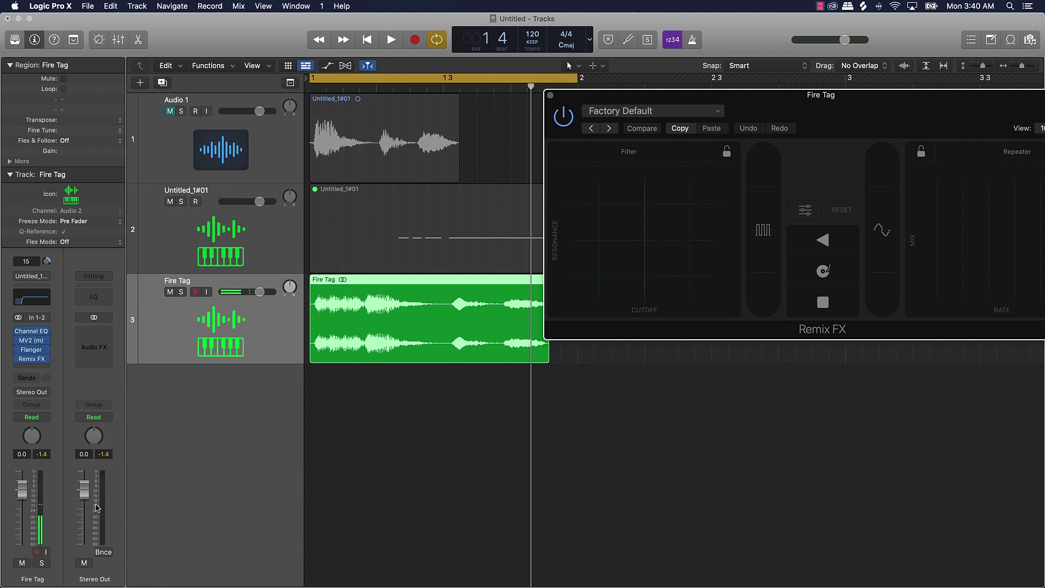
Set the Fire Tag track's automation mode to Latch
{"action": "left_click", "coordinate": [46, 417]}
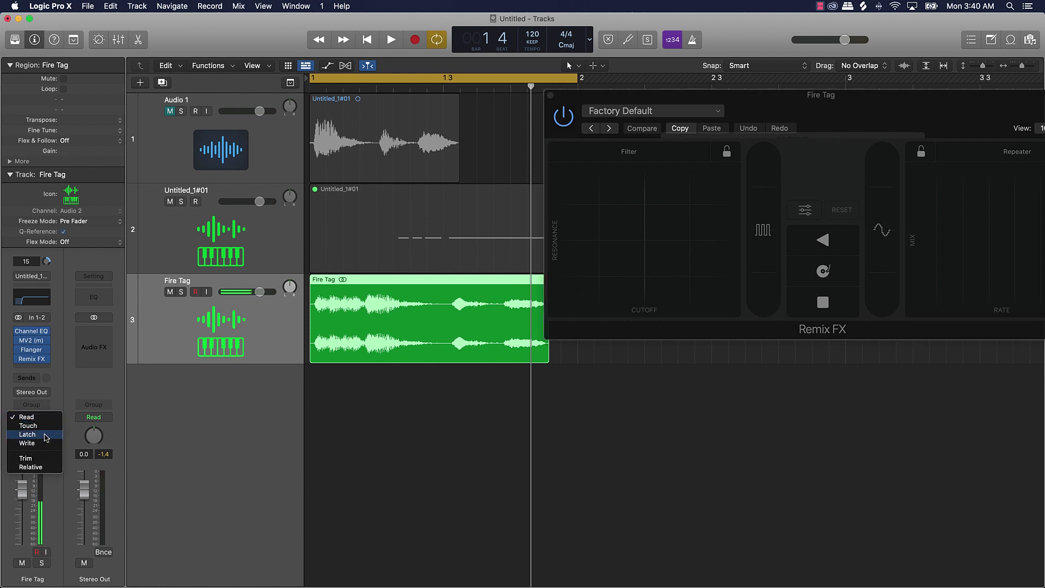
{"action": "left_click", "coordinate": [46, 435]}
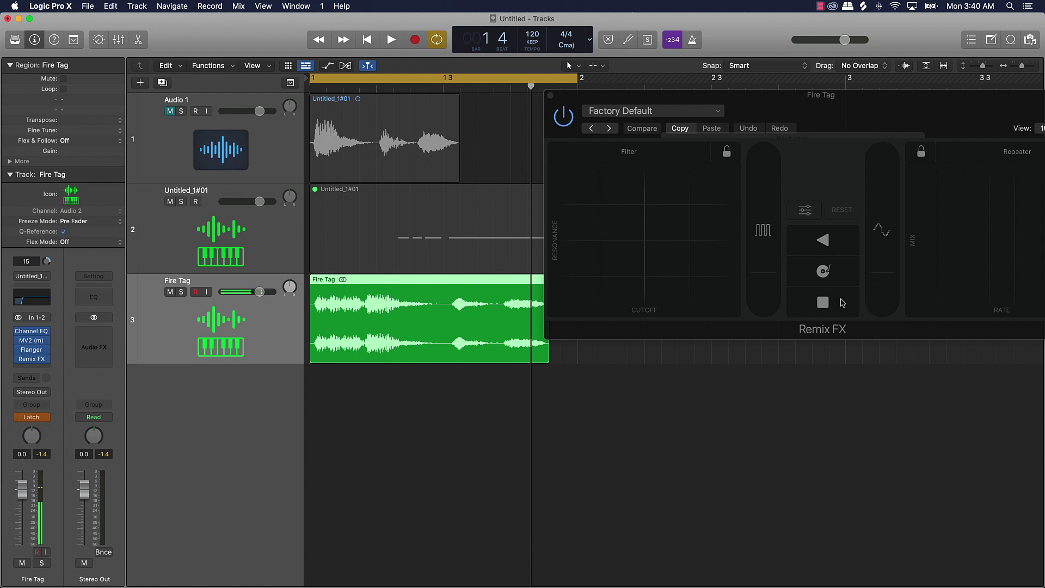
{"action": "left_click_drag", "start_coordinate": [832, 126], "coordinate": [843, 124]}
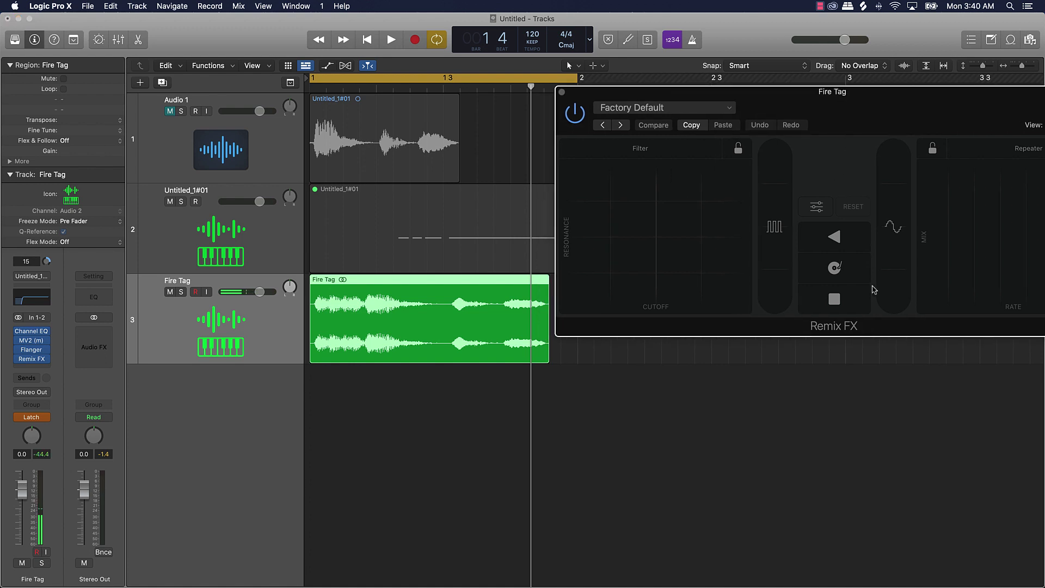
Play the loop and trigger Remix FX's stop effect on and off to record it over the tag, ending playback
{"action": "key", "text": "space"}
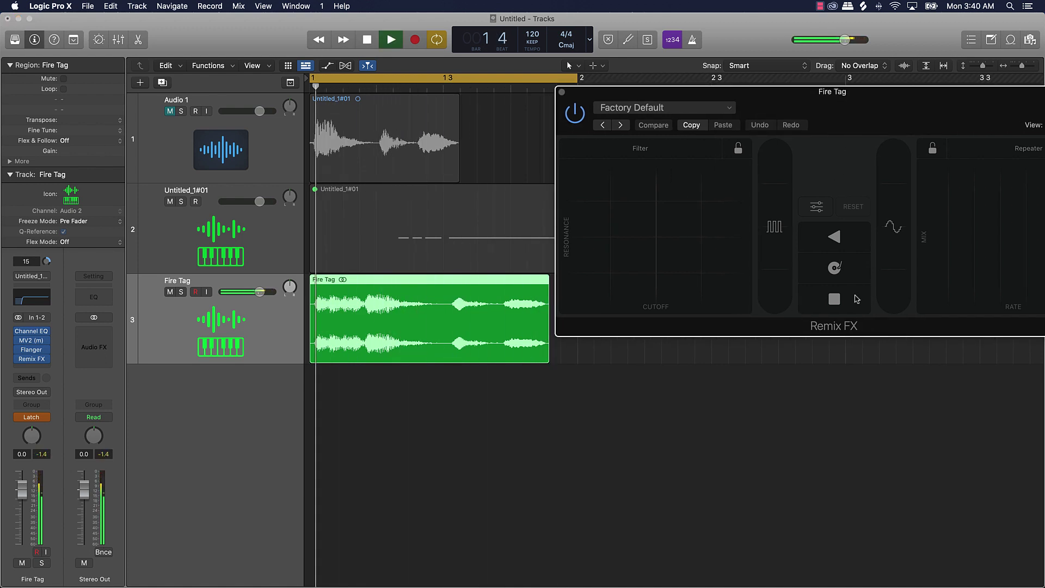
{"action": "left_click", "coordinate": [857, 299]}
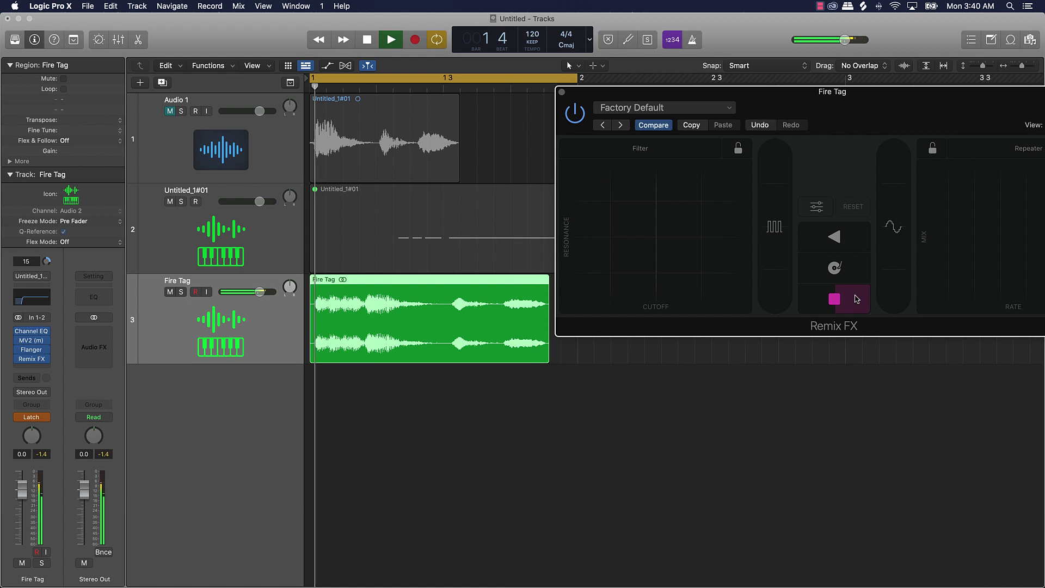
{"action": "left_click", "coordinate": [856, 299]}
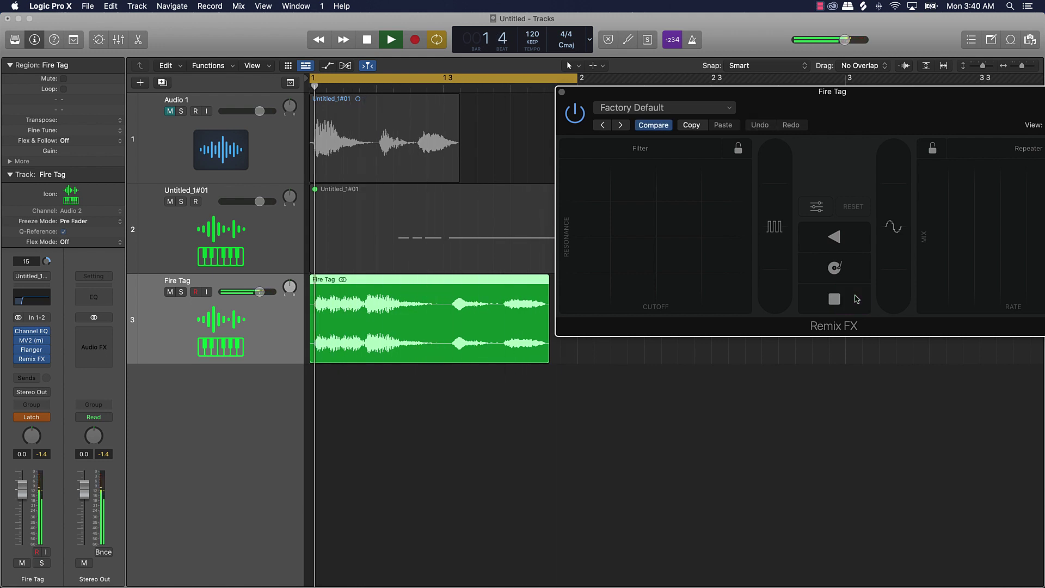
{"action": "left_click", "coordinate": [856, 298]}
{"action": "left_click", "coordinate": [857, 298]}
{"action": "key", "text": "space"}
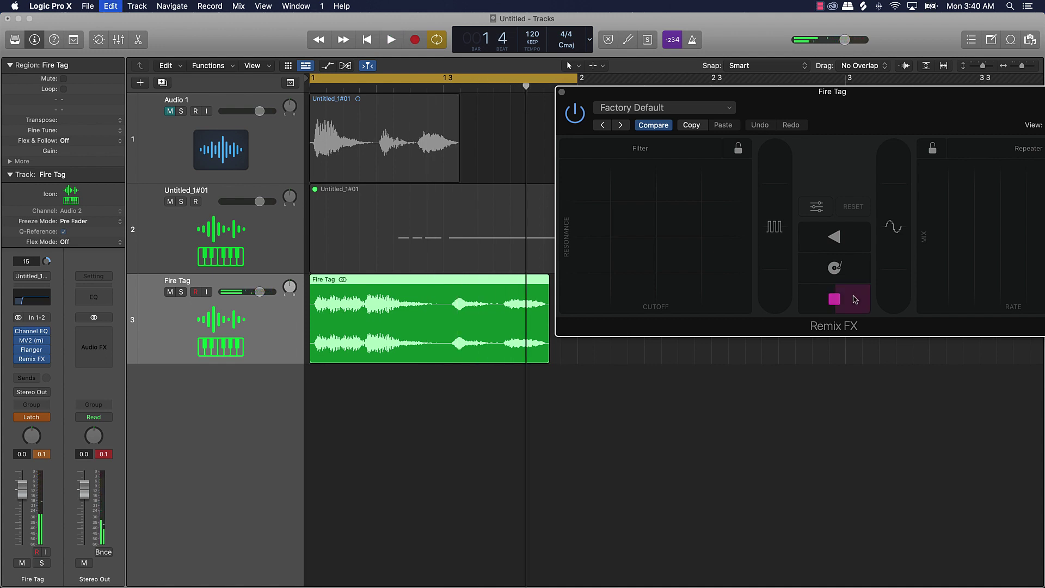
Reopen Remix FX on the Fire Tag track, try the stop effect during playback, then close and bypass the plug-in
{"action": "left_click", "coordinate": [773, 370]}
{"action": "key", "text": "super+k"}
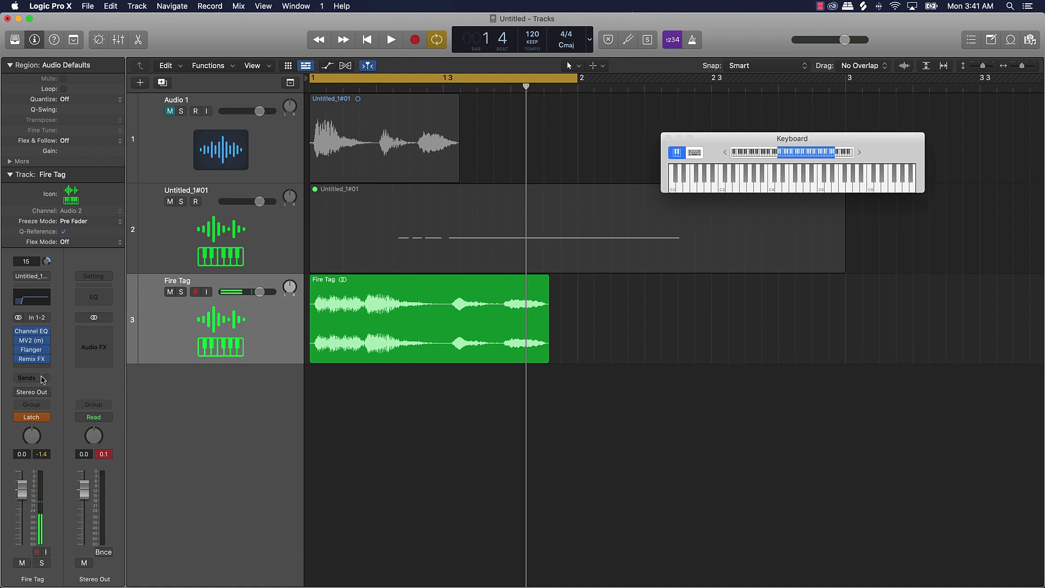
{"action": "left_click", "coordinate": [33, 359]}
{"action": "key", "text": "space"}
{"action": "left_click", "coordinate": [627, 366]}
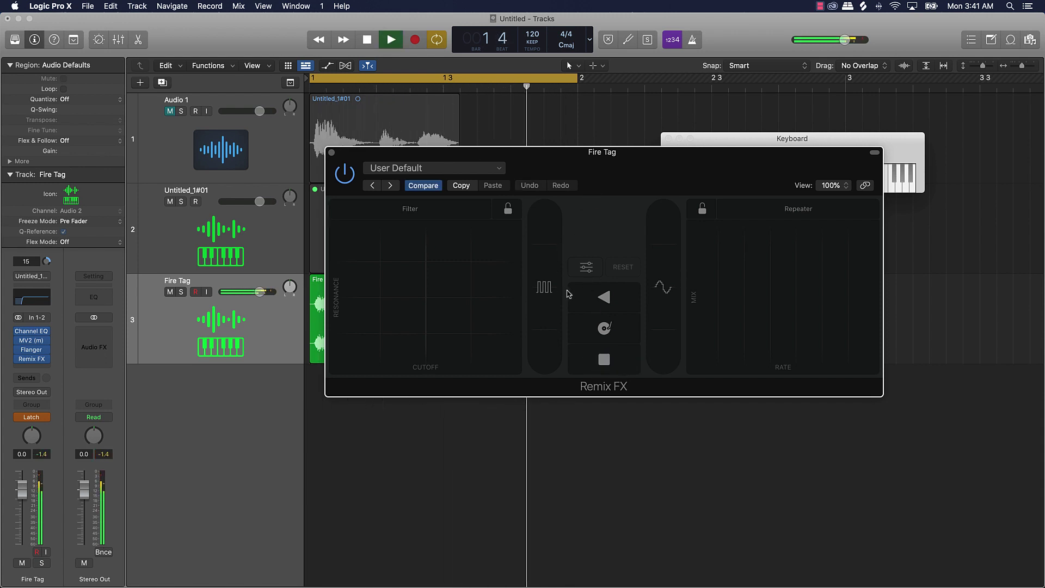
{"action": "key", "text": "space"}
{"action": "left_click", "coordinate": [331, 153]}
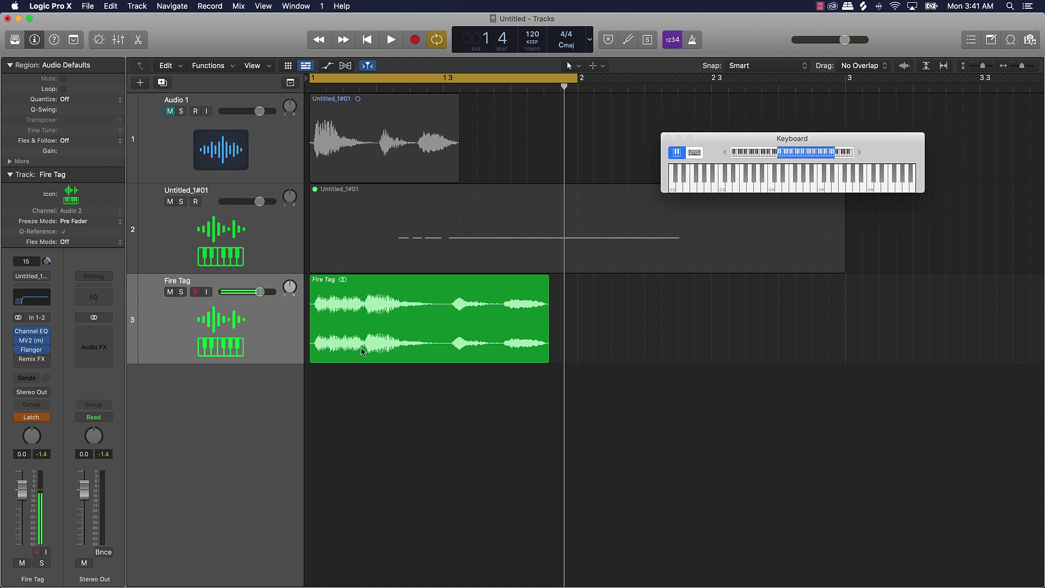
Draw a fade-out from about beat 3 to the end of the Fire Tag region with the Fade tool and change it to Slow Down
{"action": "key", "text": "t"}
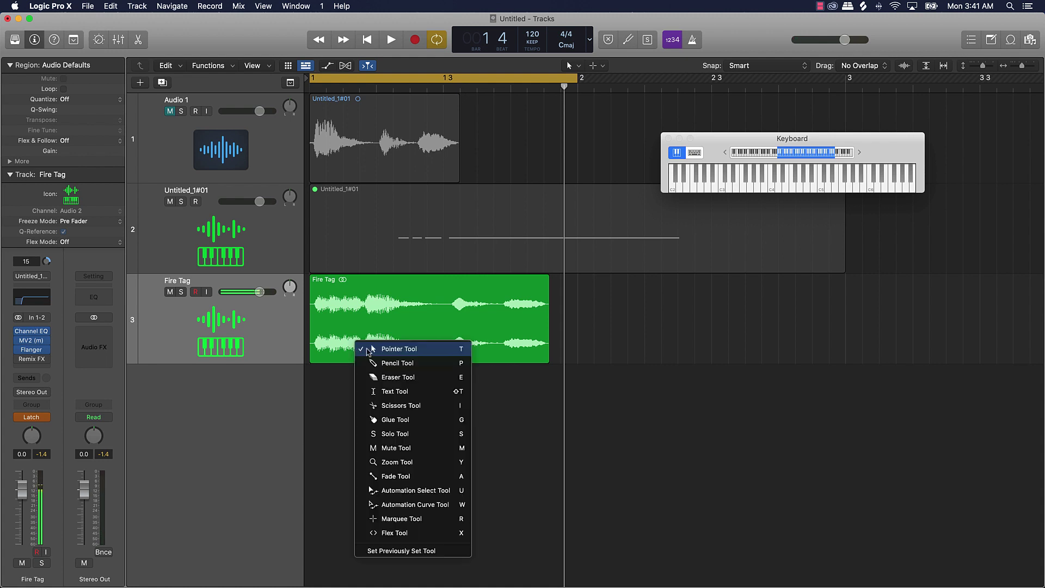
{"action": "left_click", "coordinate": [404, 477]}
{"action": "left_click_drag", "start_coordinate": [546, 288], "coordinate": [493, 290]}
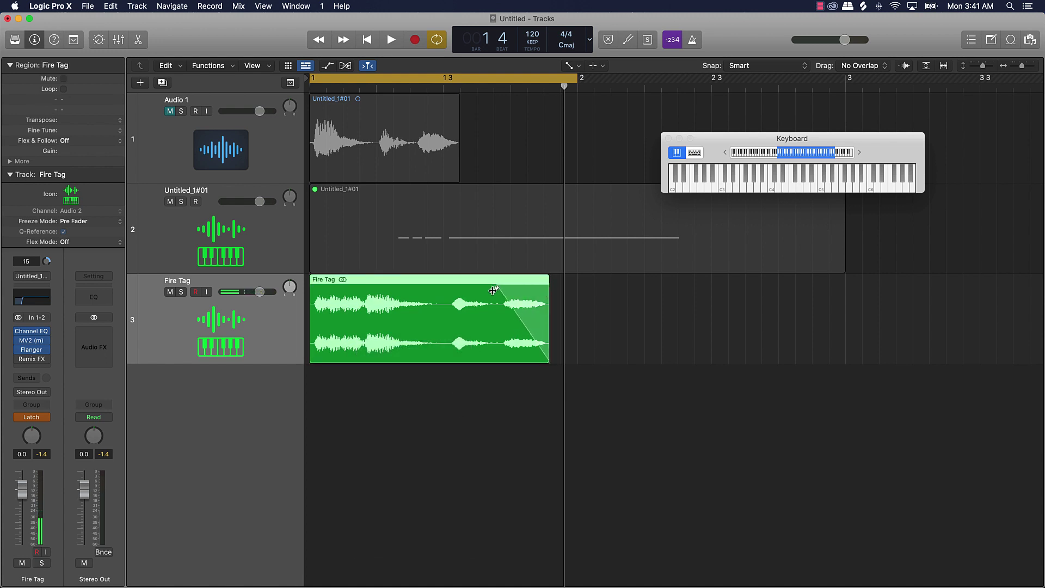
{"action": "right_click", "coordinate": [509, 313]}
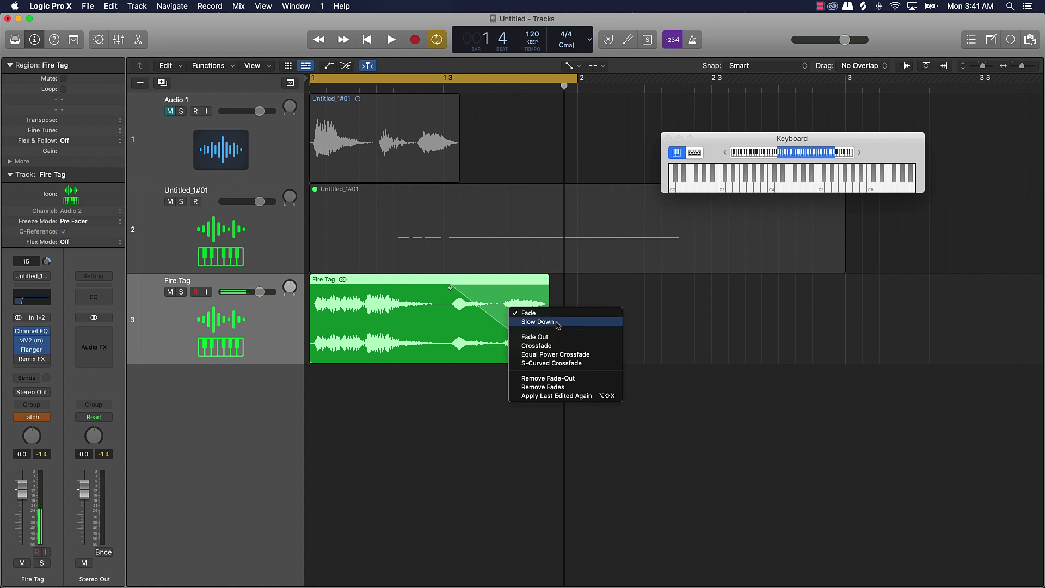
{"action": "left_click", "coordinate": [557, 325]}
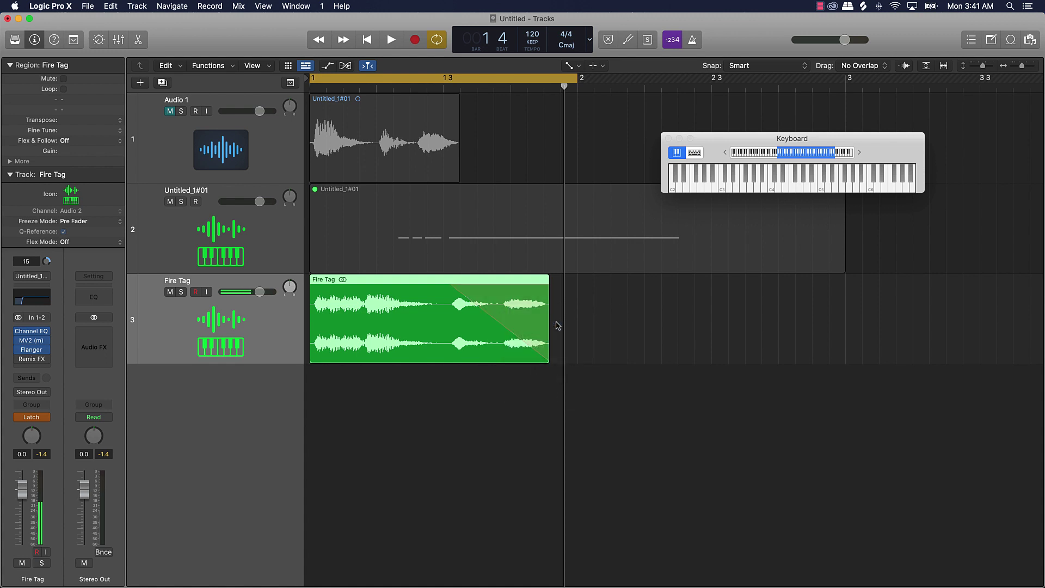
Audition the slow-down at different lengths during playback, moving its start point to about beat 4 of bar 1
{"action": "key", "text": "space"}
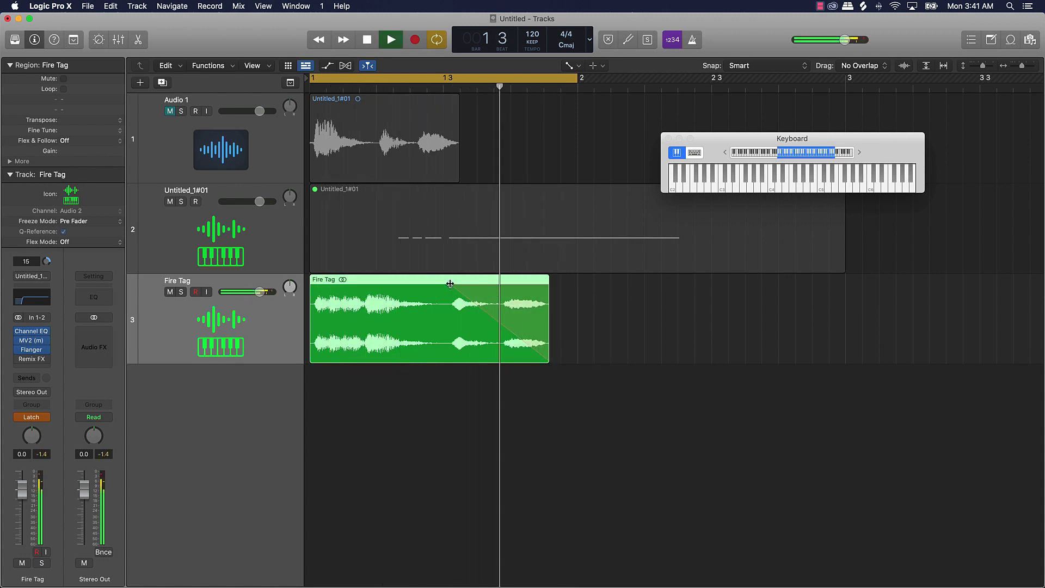
{"action": "key", "text": "space"}
{"action": "key", "text": "space"}
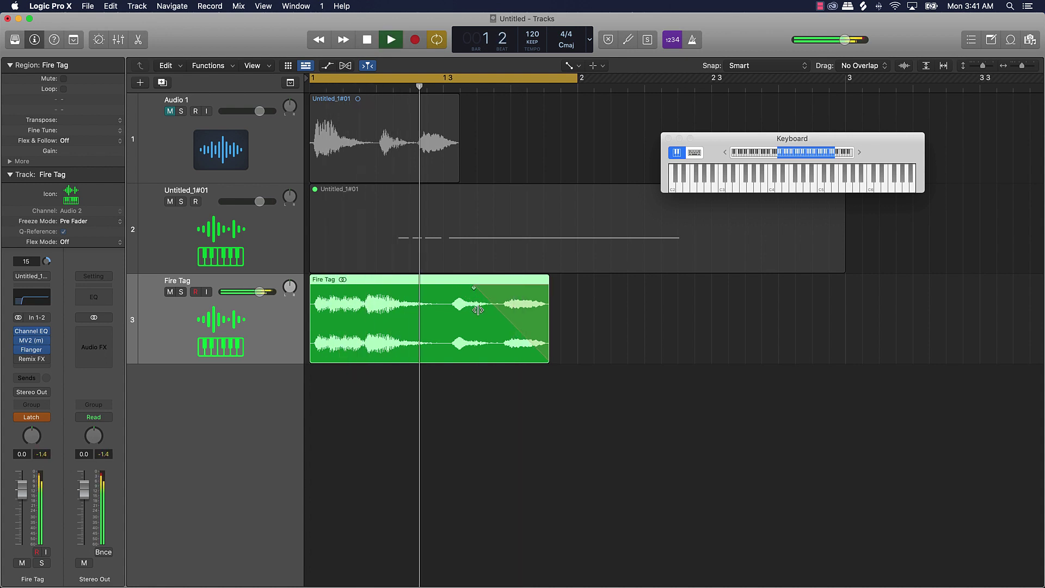
{"action": "key", "text": "space"}
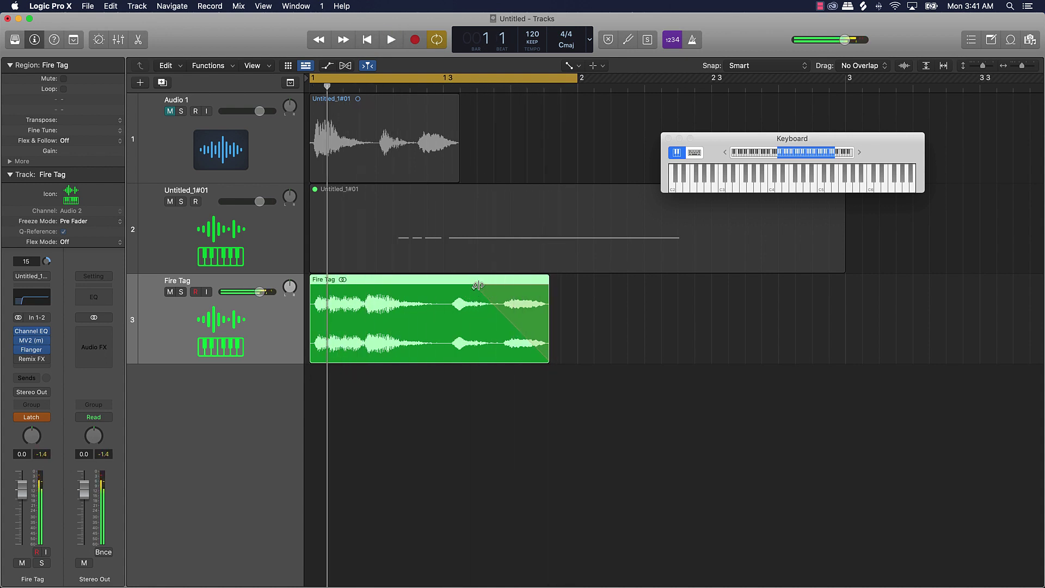
{"action": "key", "text": "space"}
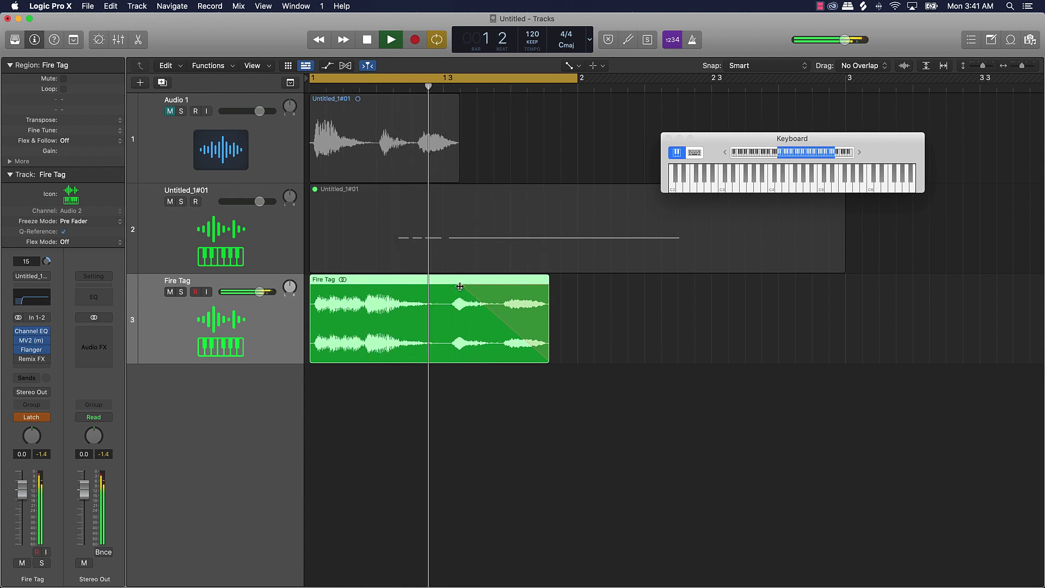
{"action": "left_click_drag", "start_coordinate": [460, 287], "coordinate": [505, 288]}
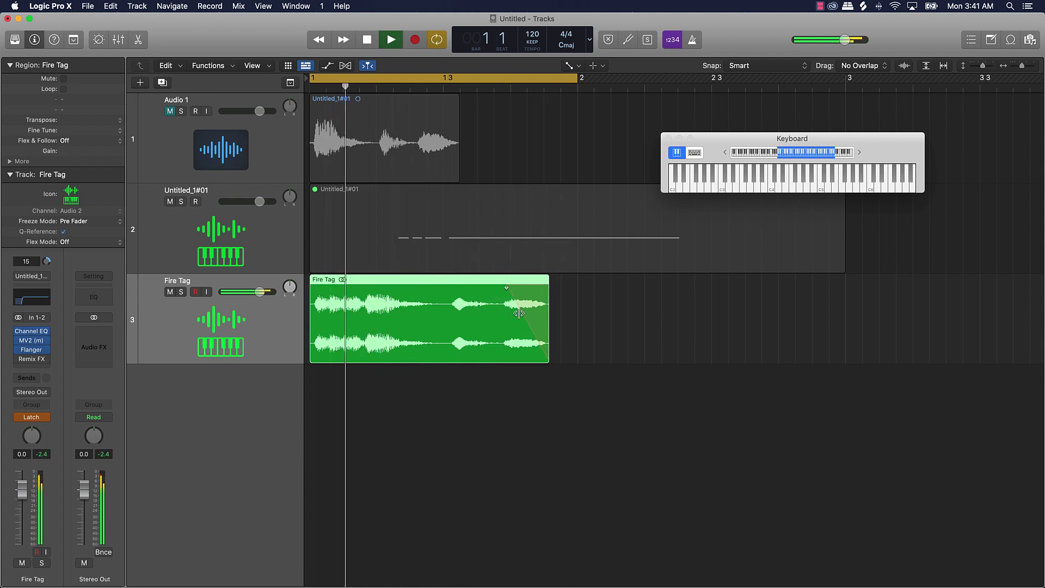
Bend the slow-down's curve inward and audition it, then reshape it to bulge outward
{"action": "left_click_drag", "start_coordinate": [521, 327], "coordinate": [504, 364]}
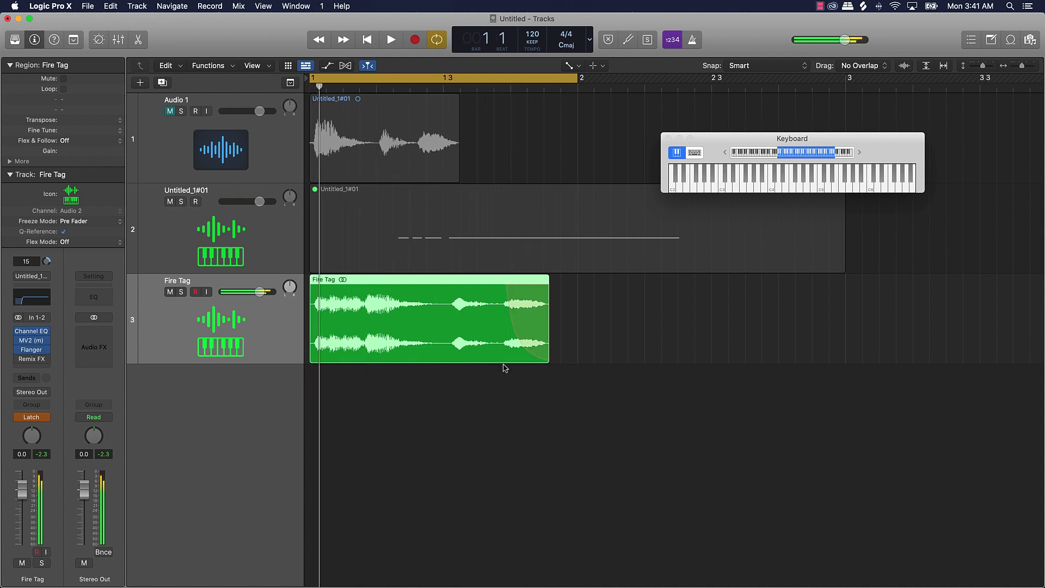
{"action": "key", "text": "space"}
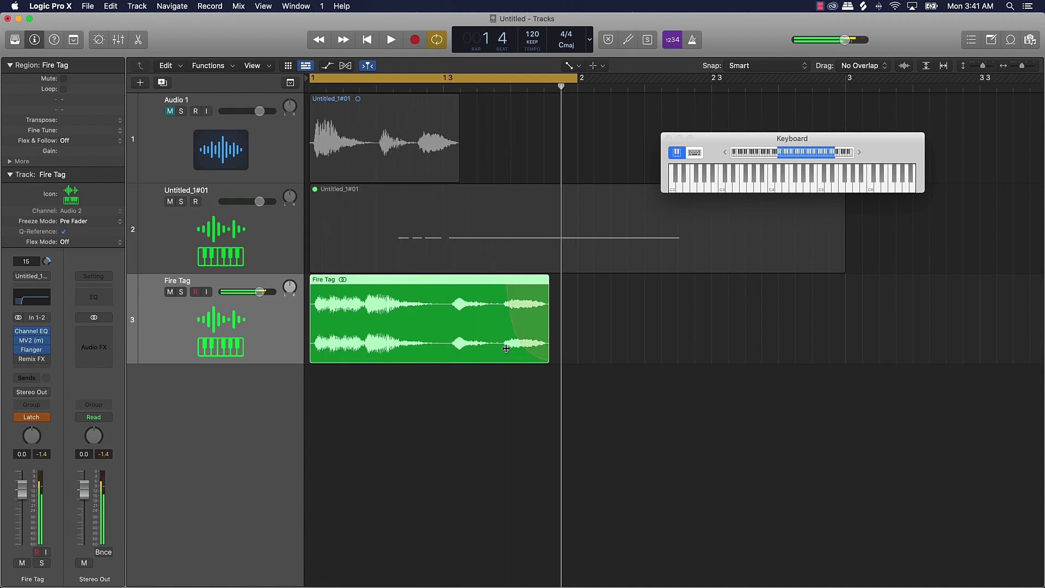
{"action": "key", "text": "space"}
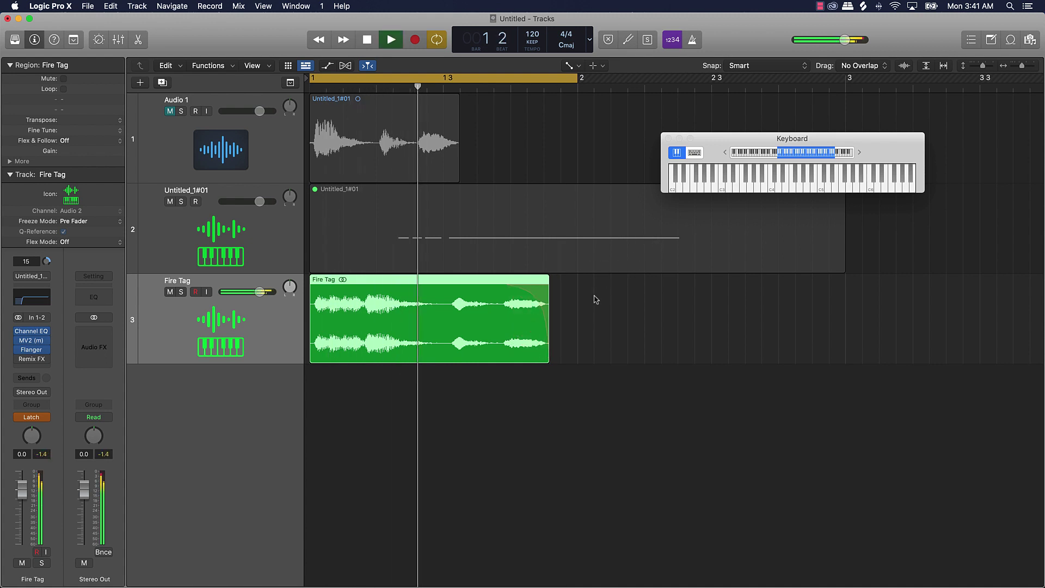
Lengthen the curved slow-down in stages so it starts midway between beats 2 and 3, auditioning the loop after each change
{"action": "key", "text": "space"}
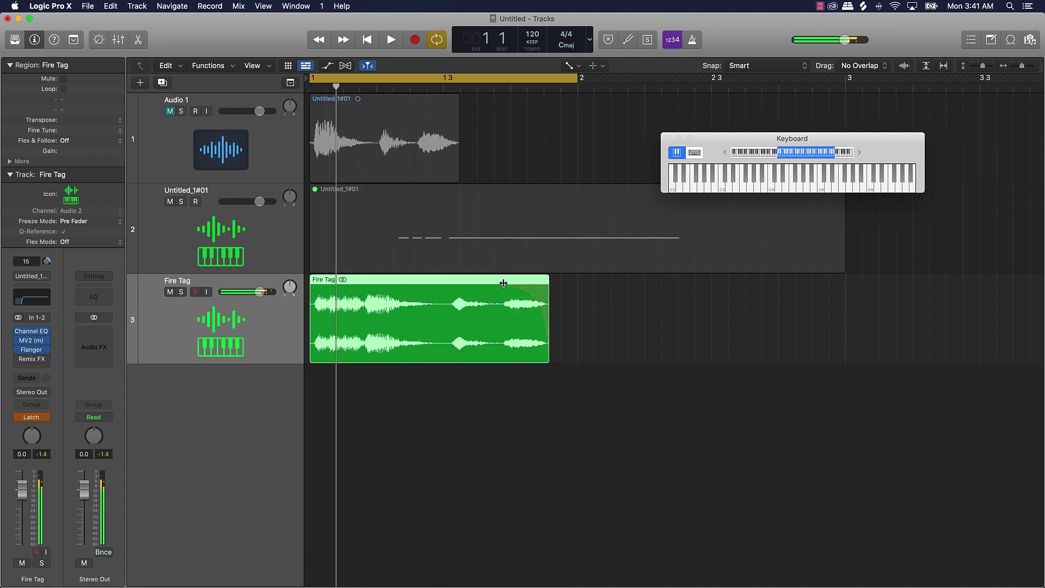
{"action": "key", "text": "space"}
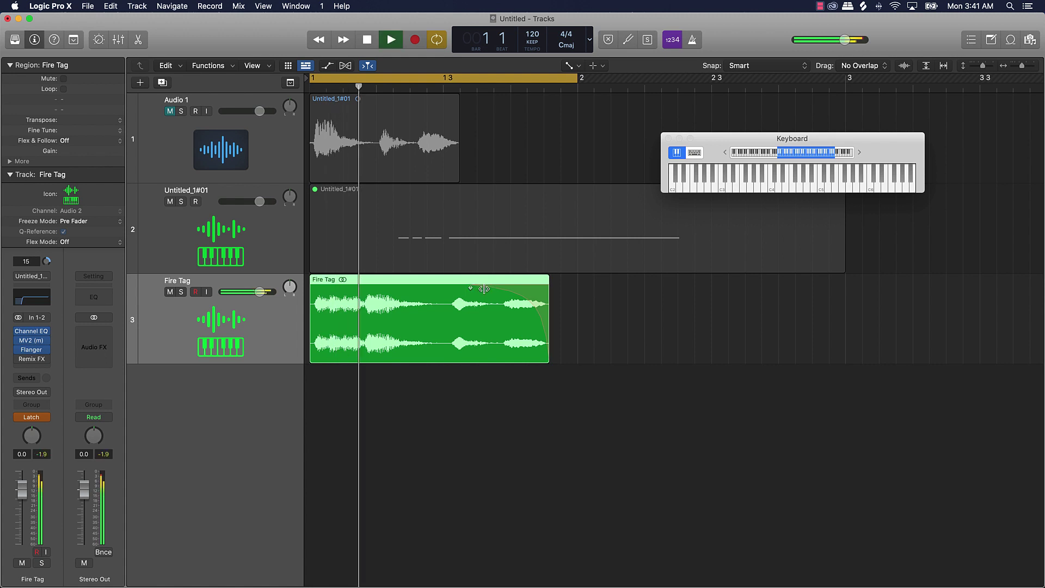
{"action": "key", "text": "space"}
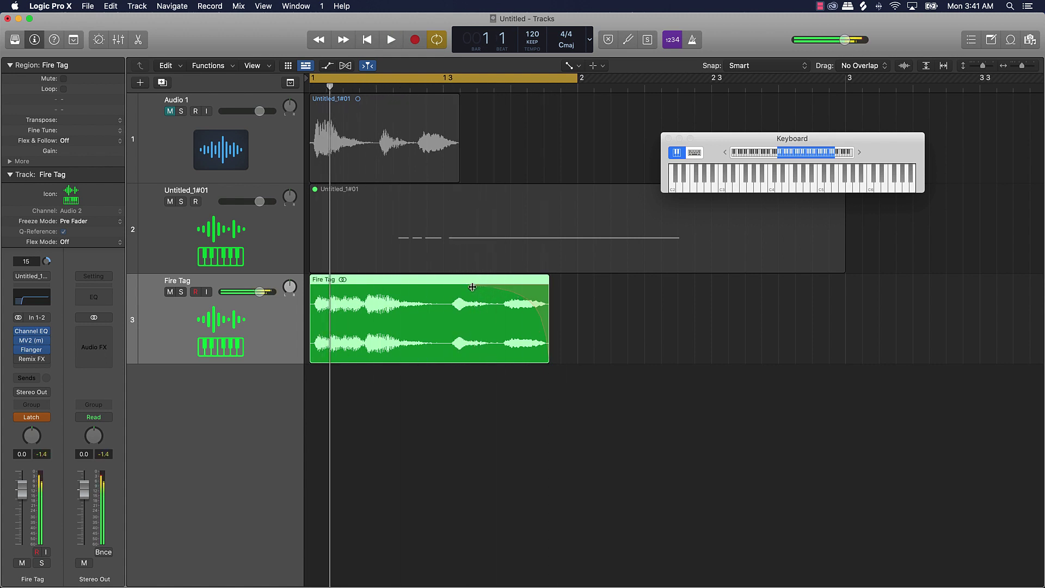
{"action": "key", "text": "space"}
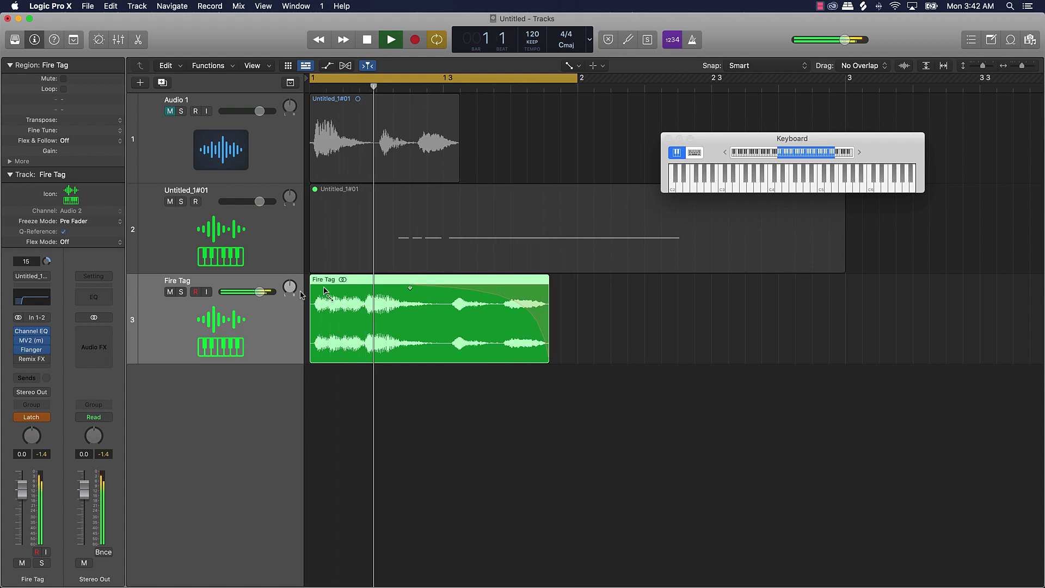
Bypass the Flanger on the Fire Tag track while auditioning the loop
{"action": "key", "text": "space"}
{"action": "key", "text": "space"}
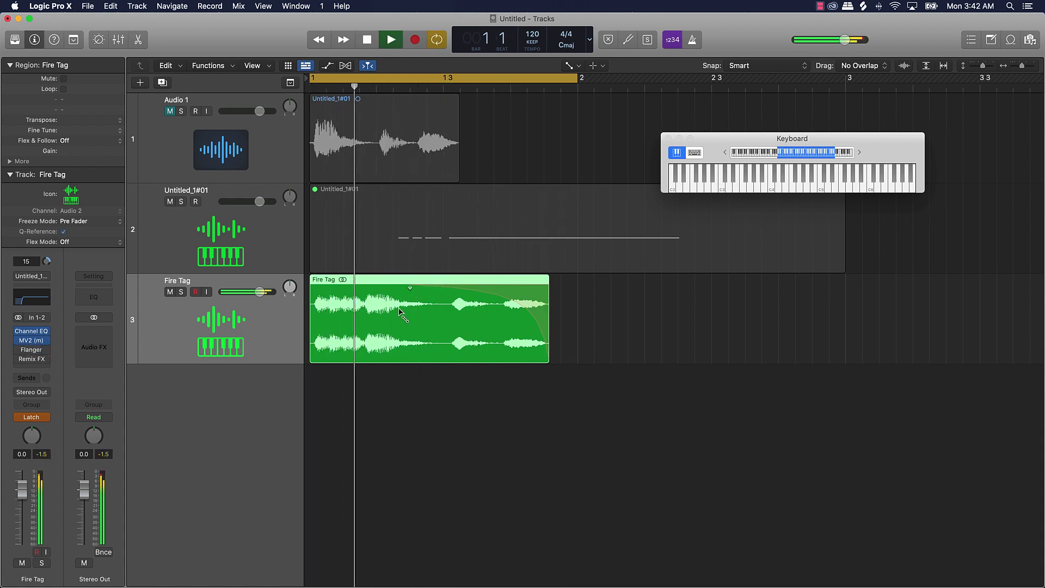
Flatten the slow-down's outward curve and shorten it to start at about beat 3, auditioning the loop
{"action": "key", "text": "space"}
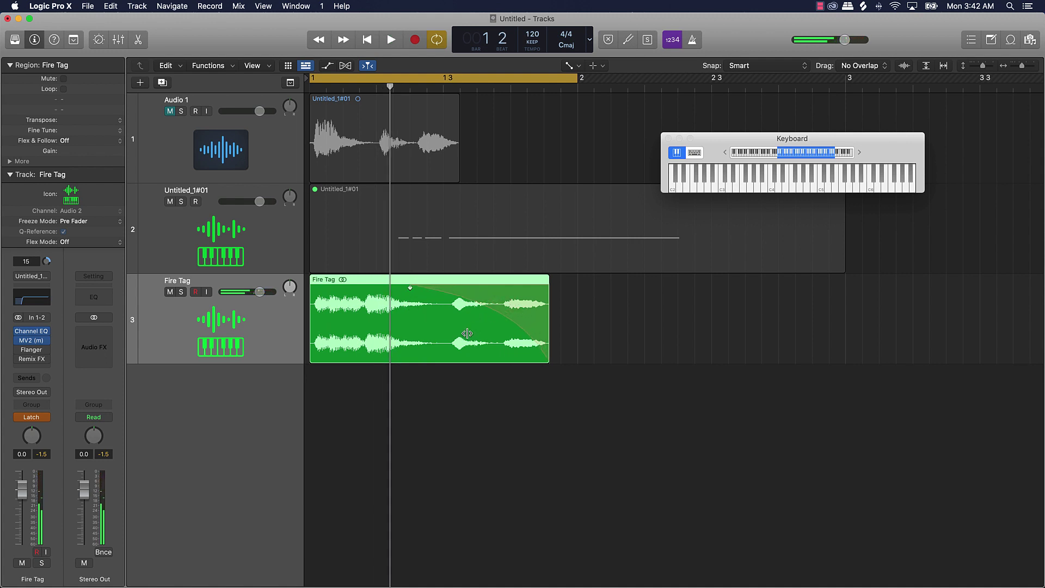
{"action": "key", "text": "space"}
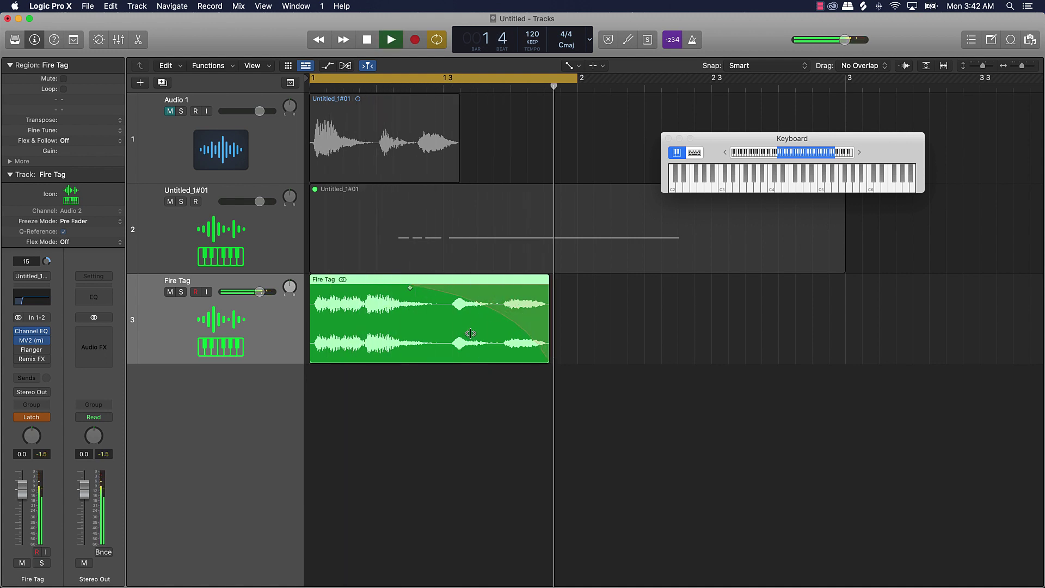
{"action": "key", "text": "space"}
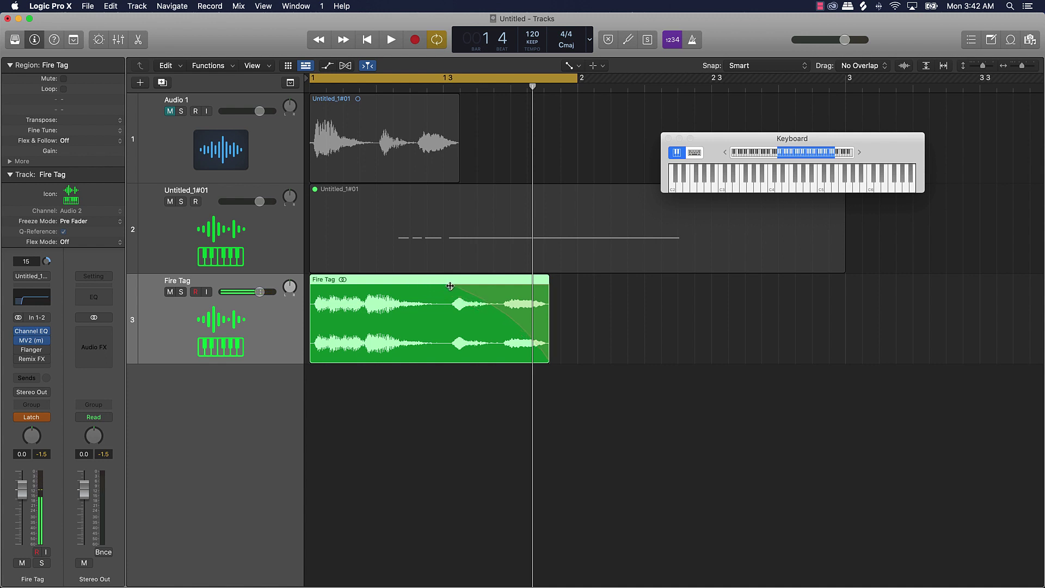
Cut roughly the first beat off the Fire Tag region, move the remainder back to bar 1 and audition it
{"action": "key", "text": "t"}
{"action": "left_click", "coordinate": [335, 325]}
{"action": "mouse_move", "coordinate": [312, 354]}
{"action": "left_mouse_down"}
{"action": "mouse_move", "coordinate": [366, 346]}
{"action": "mouse_move", "coordinate": [318, 341]}
{"action": "left_mouse_up"}
{"action": "key", "text": "space"}
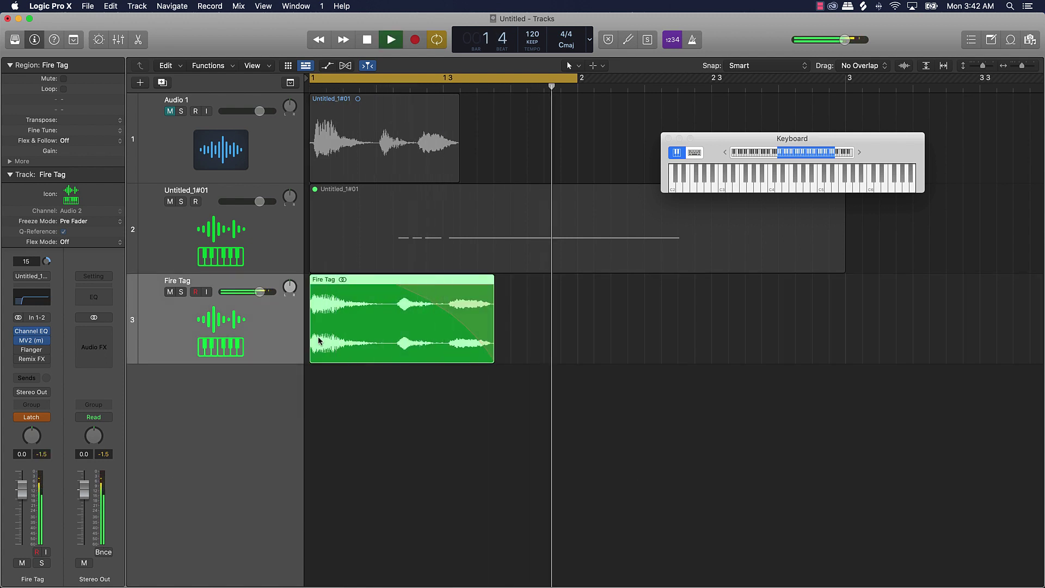
Remove the slow-down fade-out from the end of the Fire Tag region
{"action": "key", "text": "space"}
{"action": "mouse_move", "coordinate": [398, 289]}
{"action": "left_mouse_down"}
{"action": "mouse_move", "coordinate": [411, 288]}
{"action": "mouse_move", "coordinate": [399, 289]}
{"action": "left_mouse_up"}
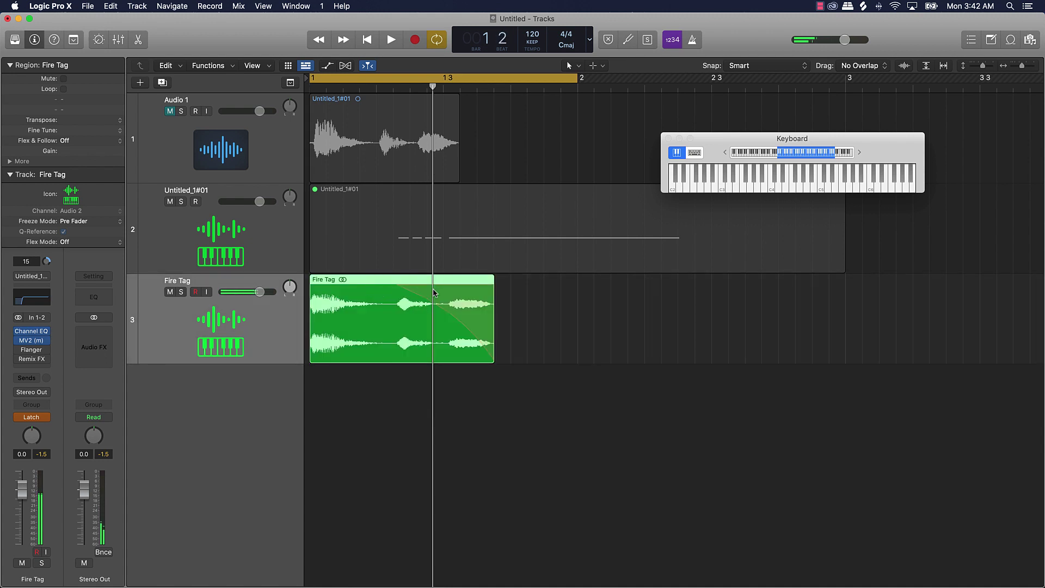
{"action": "right_click", "coordinate": [437, 292]}
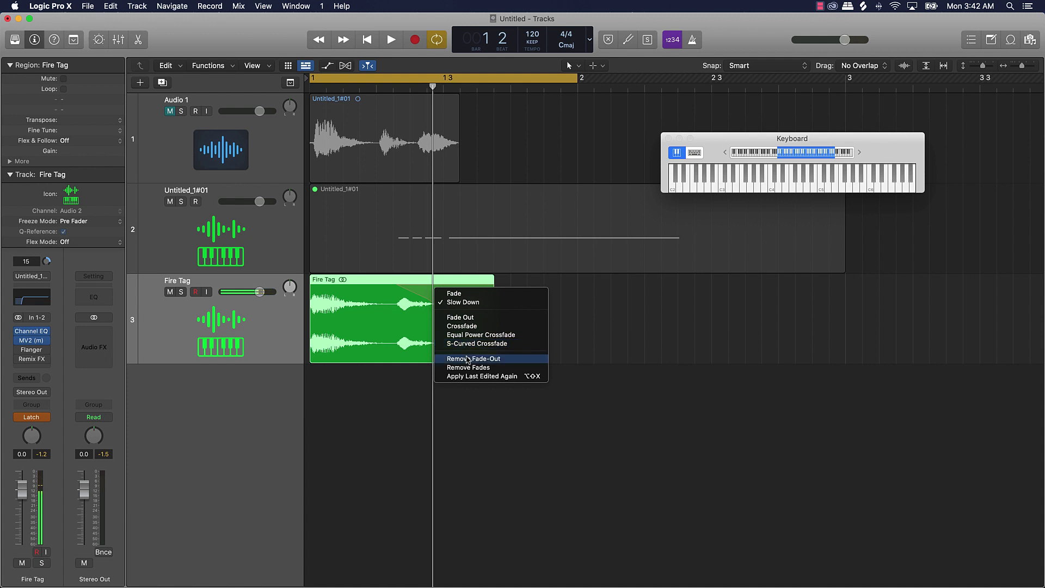
{"action": "left_click", "coordinate": [467, 360]}
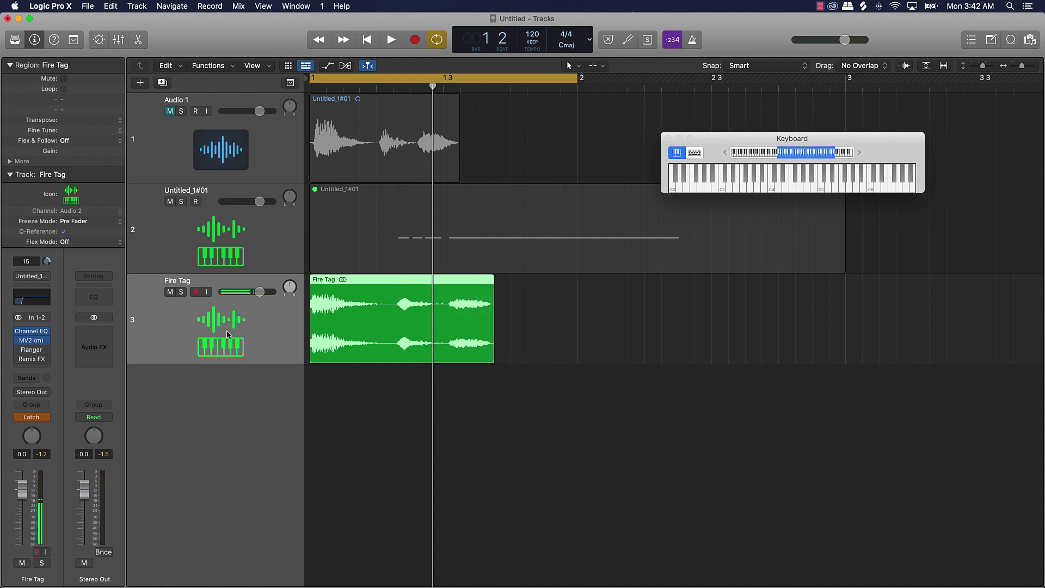
Insert a stereo Delay Designer after Remix FX on the Fire Tag track and audition it
{"action": "left_click", "coordinate": [43, 368]}
{"action": "mouse_move", "coordinate": [56, 424]}
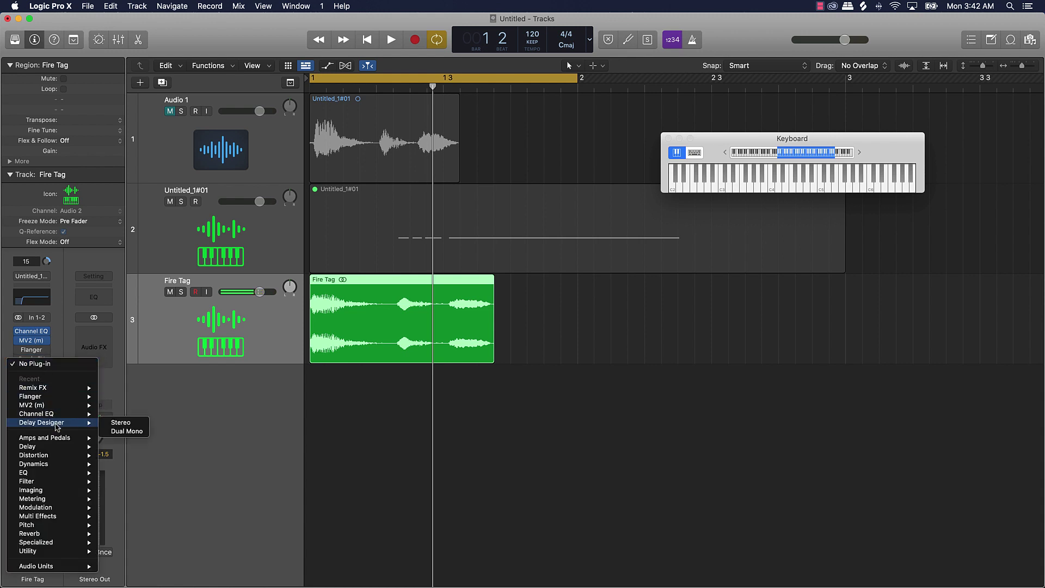
{"action": "left_click", "coordinate": [139, 425]}
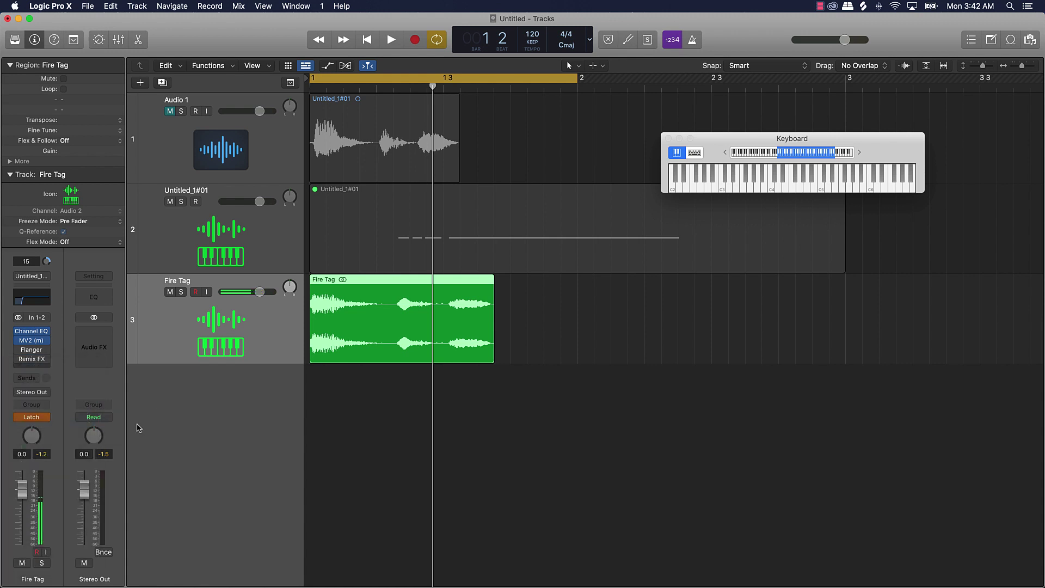
{"action": "key", "text": "space"}
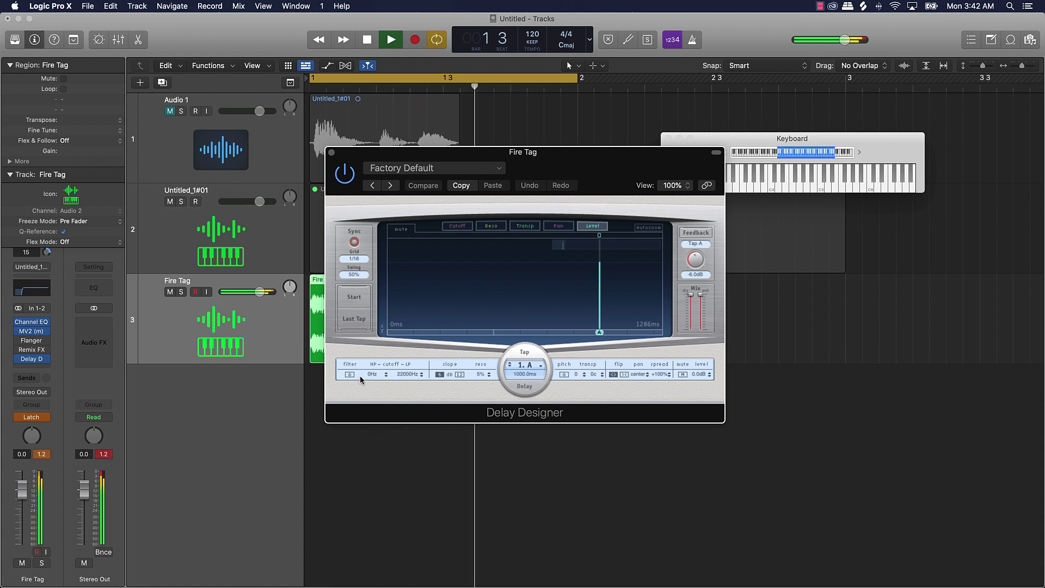
{"action": "key", "text": "space"}
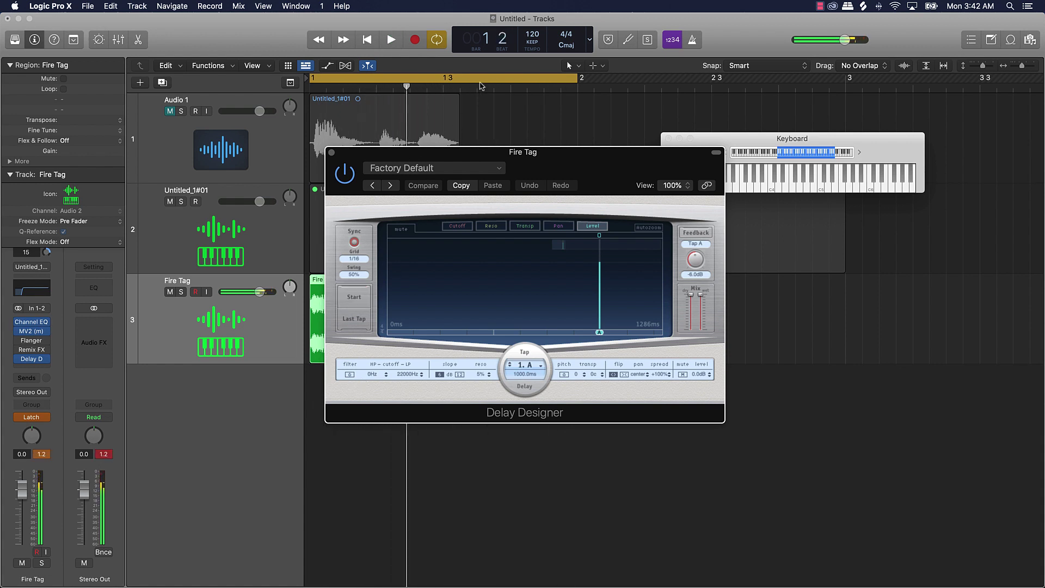
Turn off cycle playback, lower the Delay Designer's wet mix to about -15 dB and audition the delay
{"action": "left_click", "coordinate": [481, 80]}
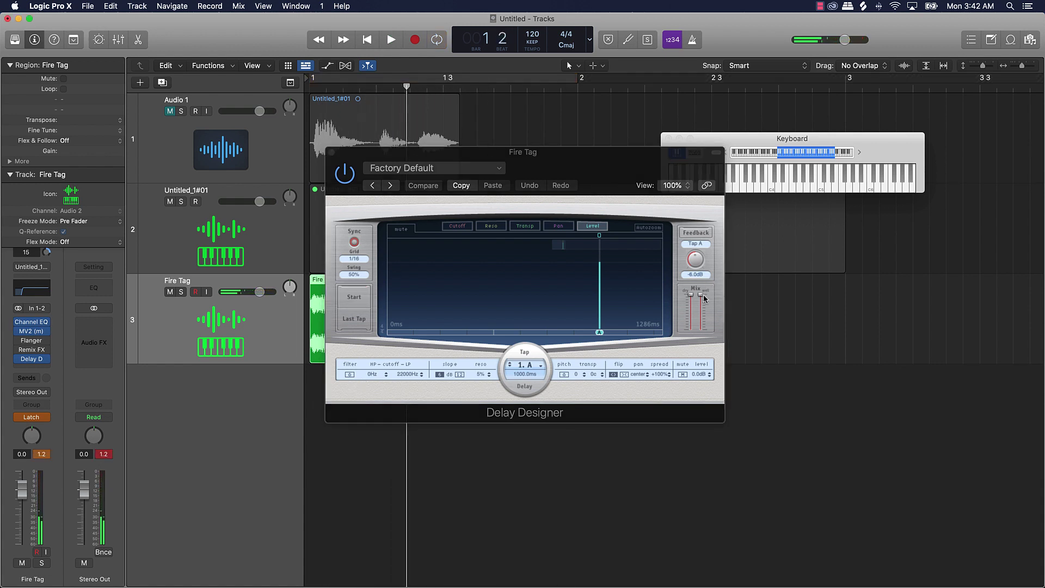
{"action": "left_click", "coordinate": [699, 313]}
{"action": "left_click_drag", "start_coordinate": [699, 302], "coordinate": [697, 321]}
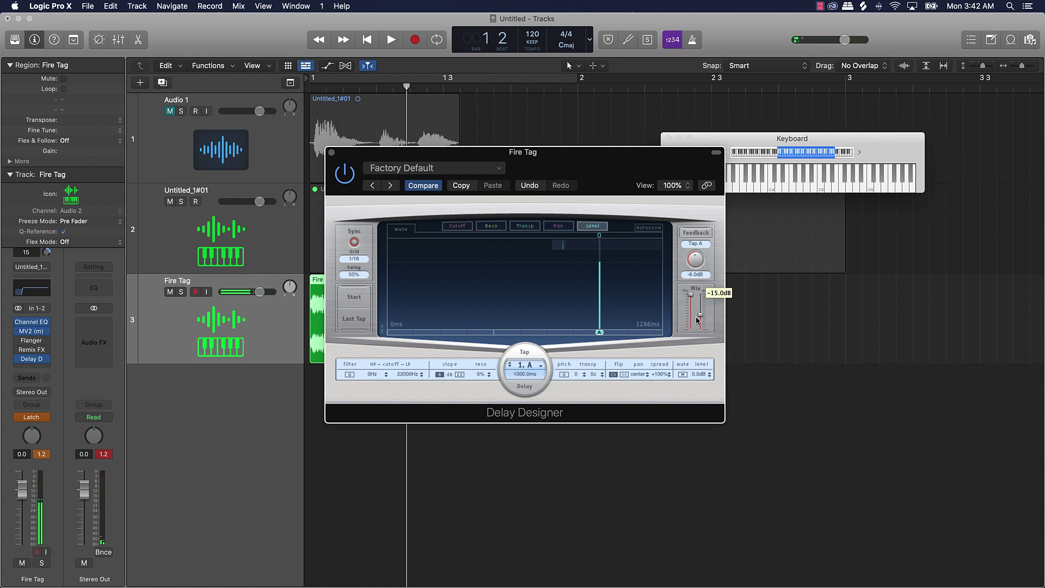
{"action": "key", "text": "space"}
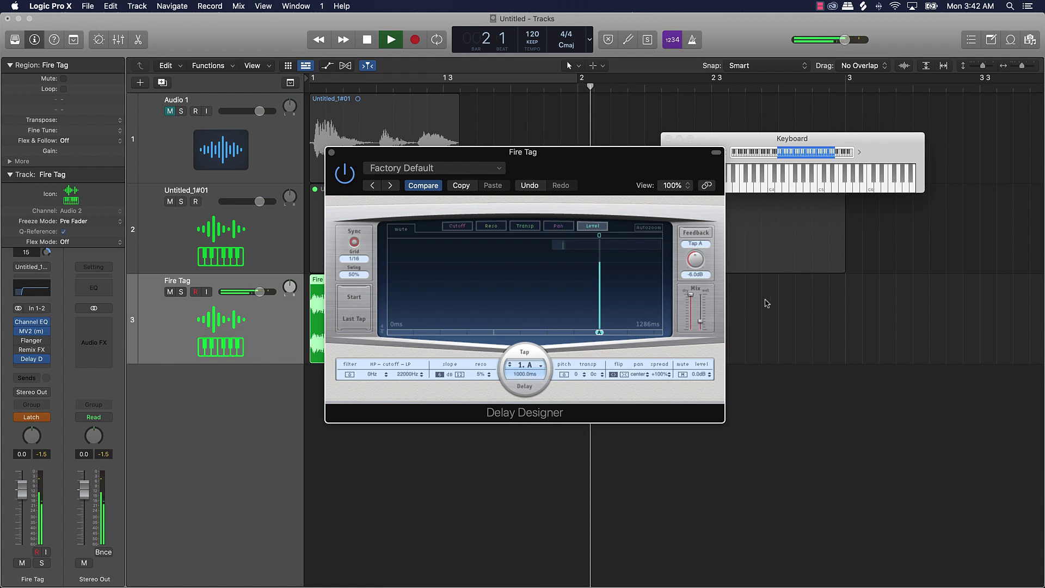
{"action": "key", "text": "space"}
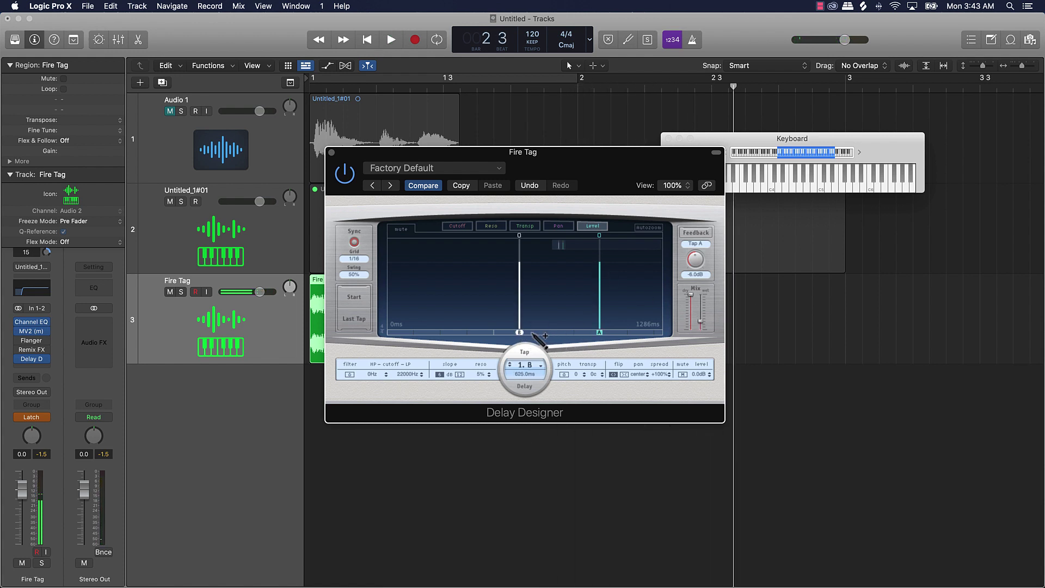
Add delay taps at 625 ms and 250 ms in the Delay Designer and audition the tag from the start
{"action": "left_click", "coordinate": [440, 333]}
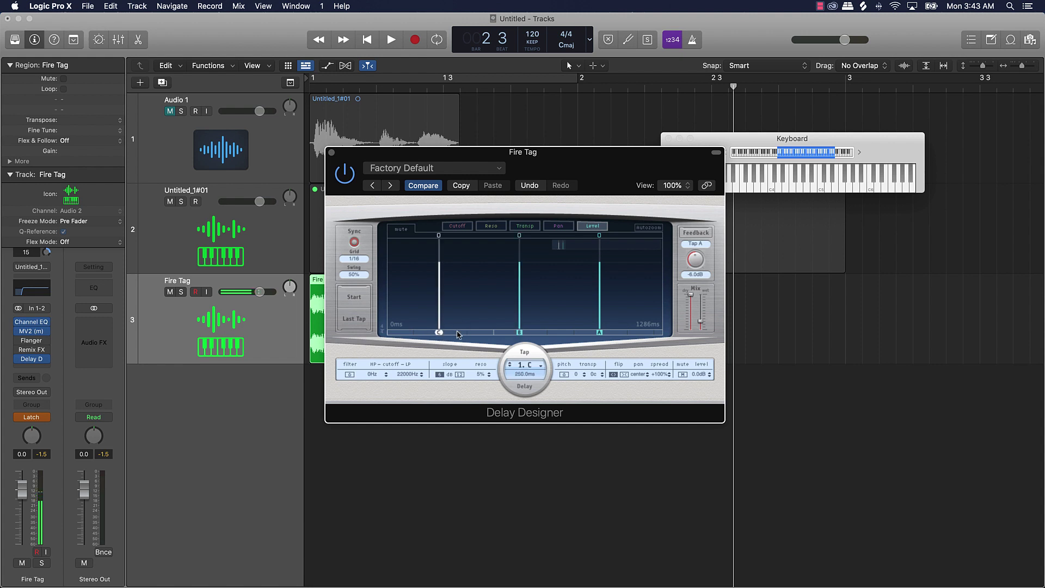
{"action": "key", "text": "space"}
{"action": "key", "text": "Return"}
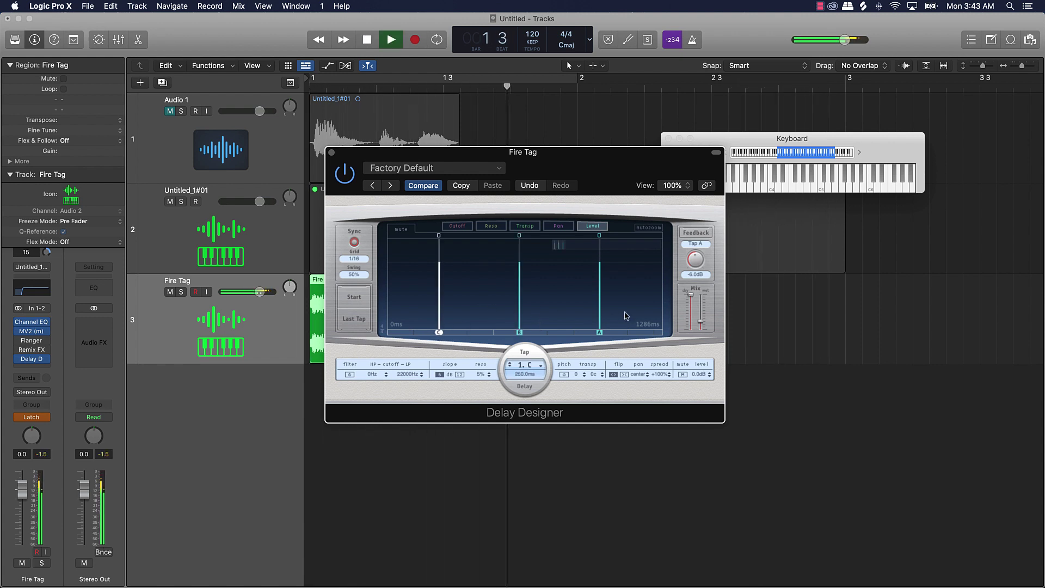
{"action": "key", "text": "space"}
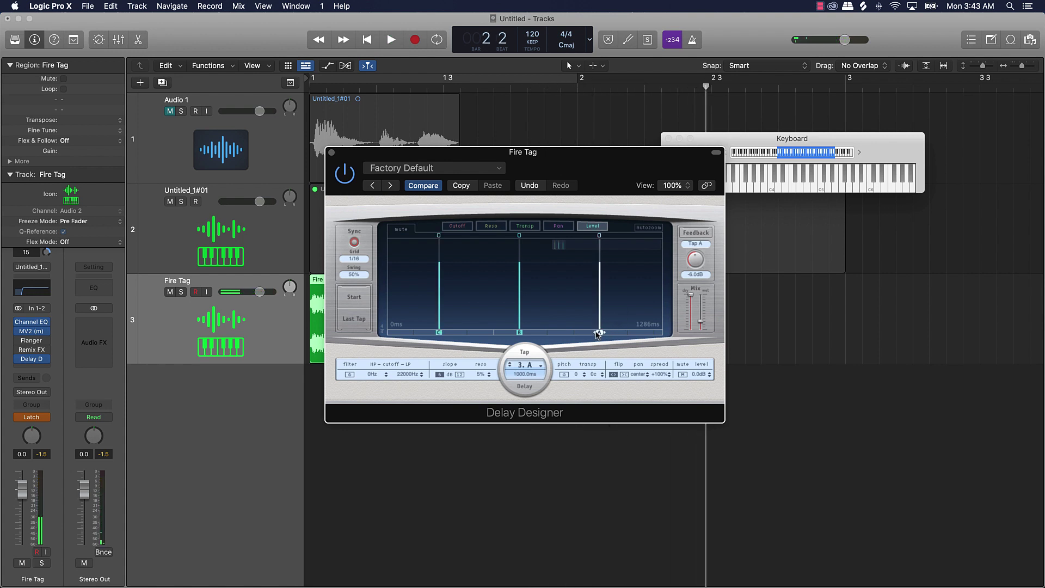
Delete the 1000 ms delay tap, audition the remaining taps with the wet mix, and close the Delay Designer
{"action": "key", "text": "Return"}
{"action": "key", "text": "space"}
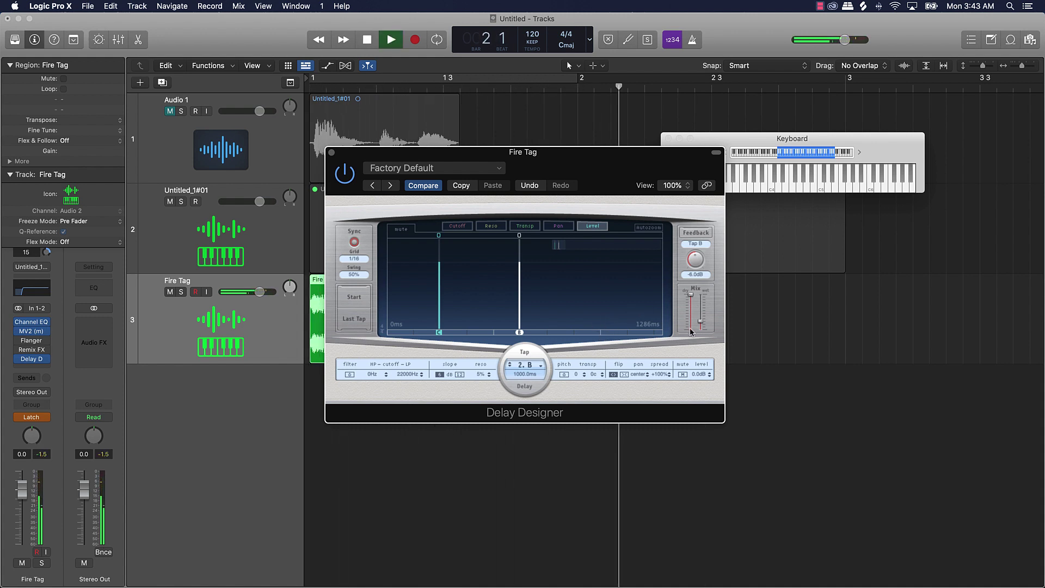
{"action": "left_click_drag", "start_coordinate": [700, 321], "coordinate": [701, 312]}
{"action": "key", "text": "Return"}
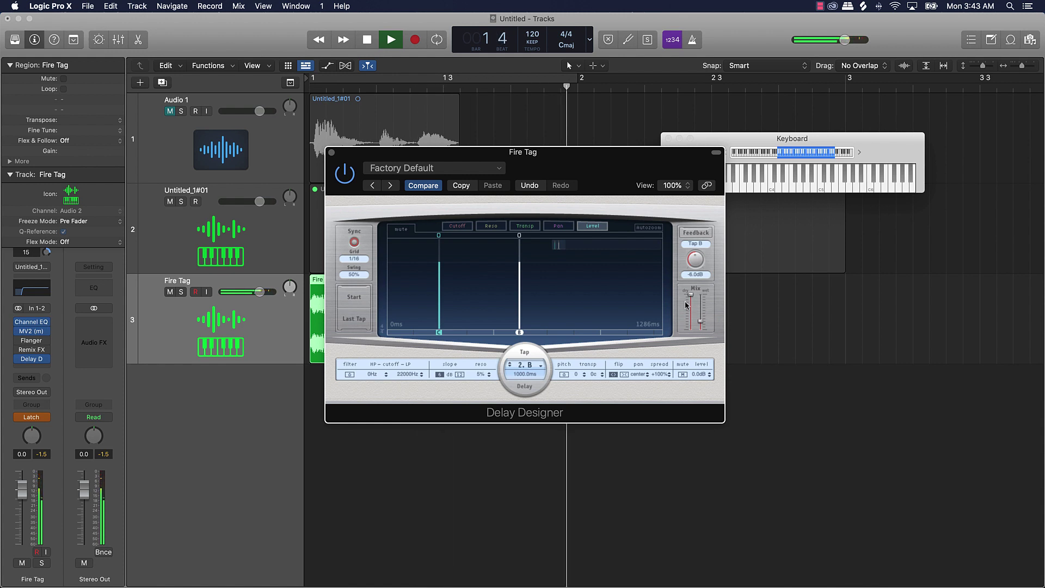
{"action": "key", "text": "space"}
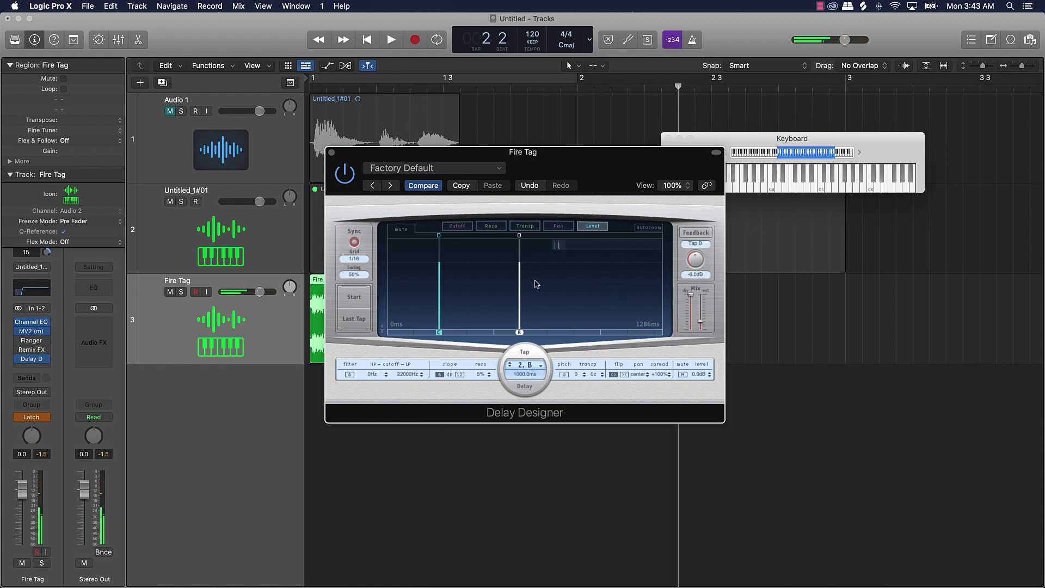
{"action": "left_click", "coordinate": [332, 153]}
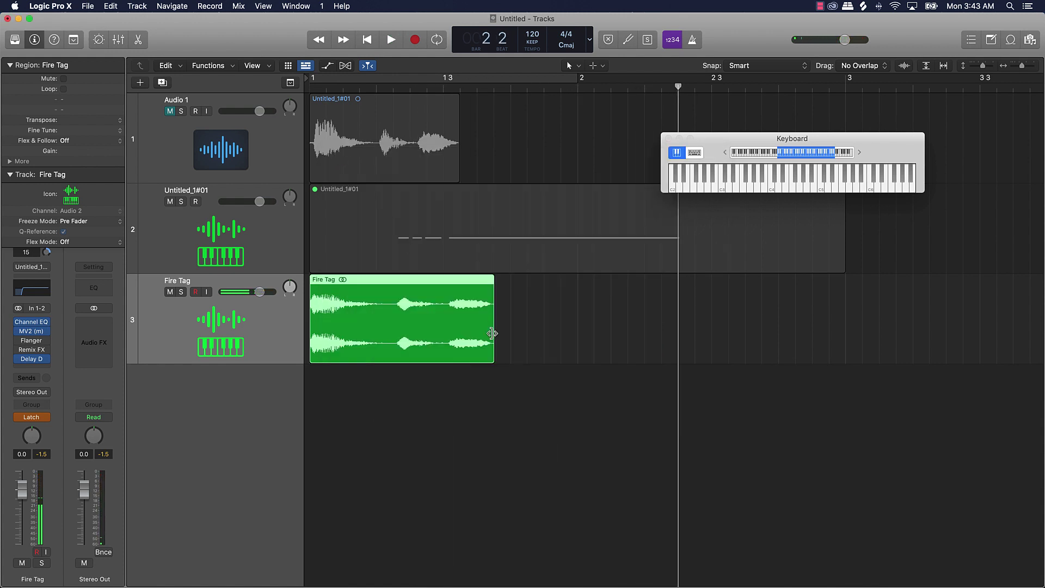
Trim the end of the Fire Tag region to slightly before midway between beats 3 and 4, auditioning each length
{"action": "key", "text": "space"}
{"action": "key", "text": "space"}
{"action": "key", "text": "Return"}
{"action": "key", "text": "space"}
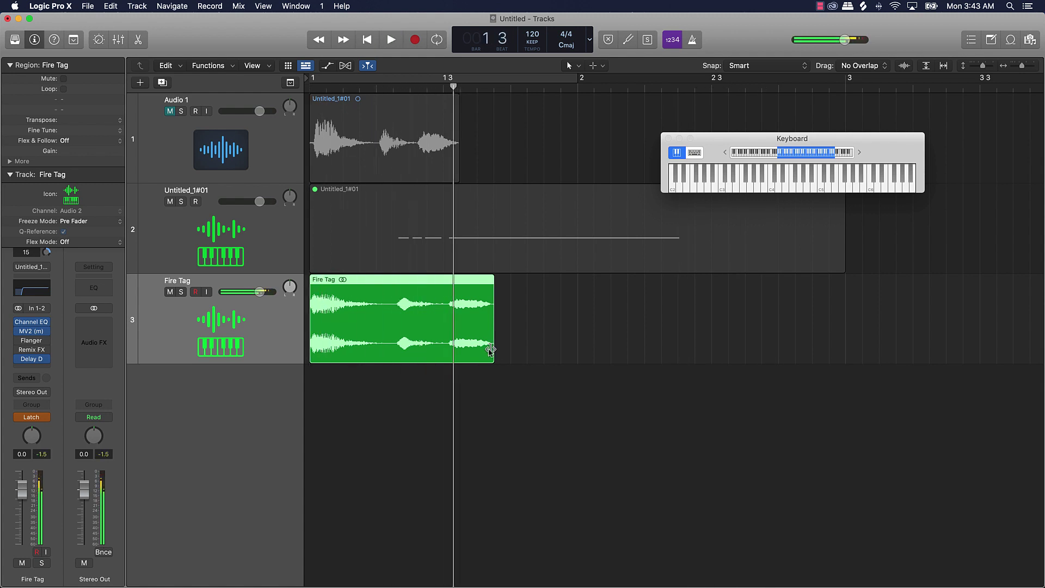
{"action": "left_click_drag", "start_coordinate": [492, 356], "coordinate": [447, 357]}
{"action": "key", "text": "Return"}
{"action": "key", "text": "space"}
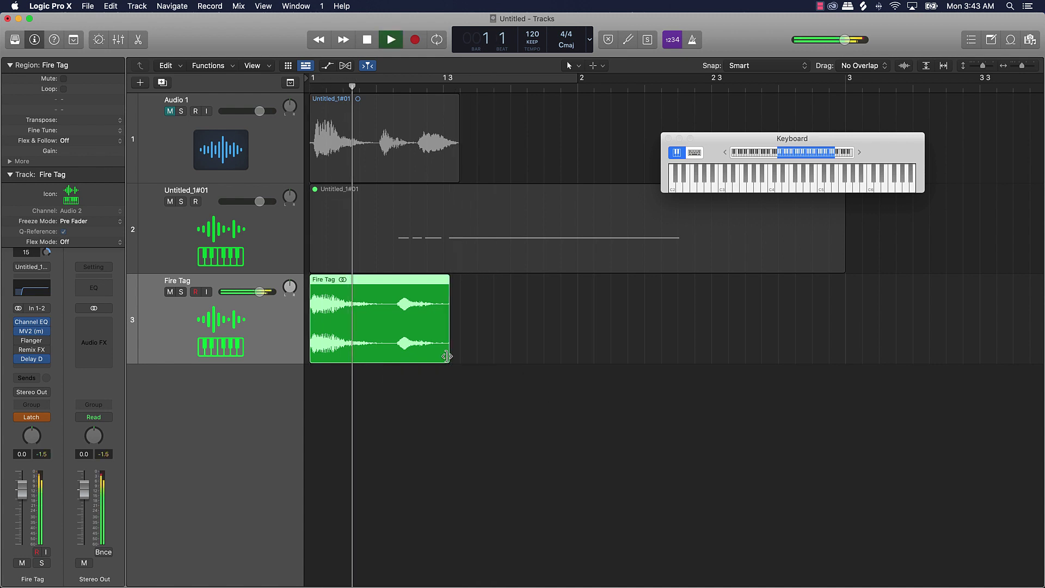
{"action": "left_click_drag", "start_coordinate": [446, 356], "coordinate": [469, 353]}
{"action": "key", "text": "Return"}
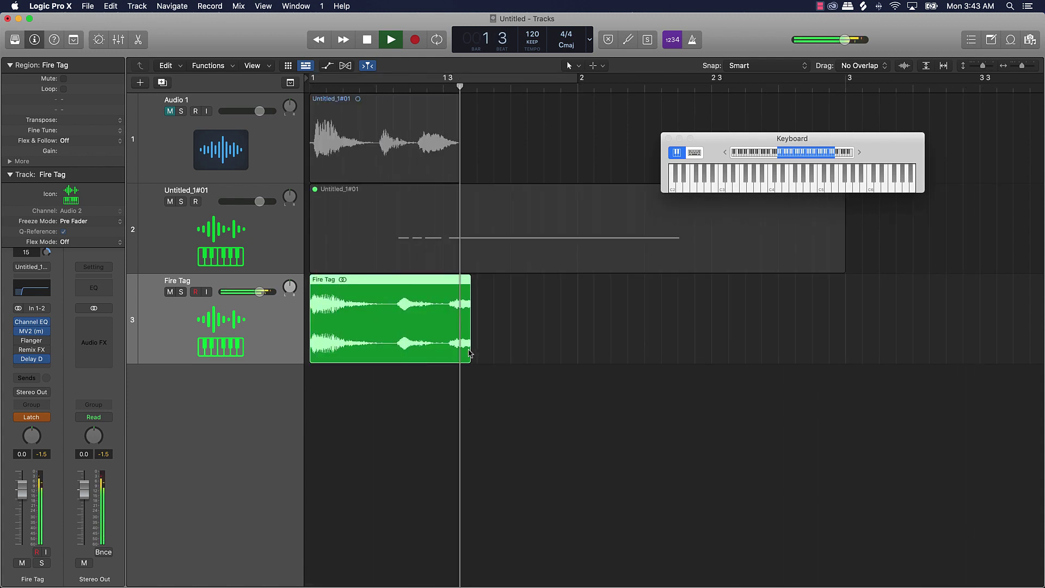
Draw a short curved fade-out from about beat 3 to the end of the Fire Tag region with the Fade tool and audition it
{"action": "key", "text": "t"}
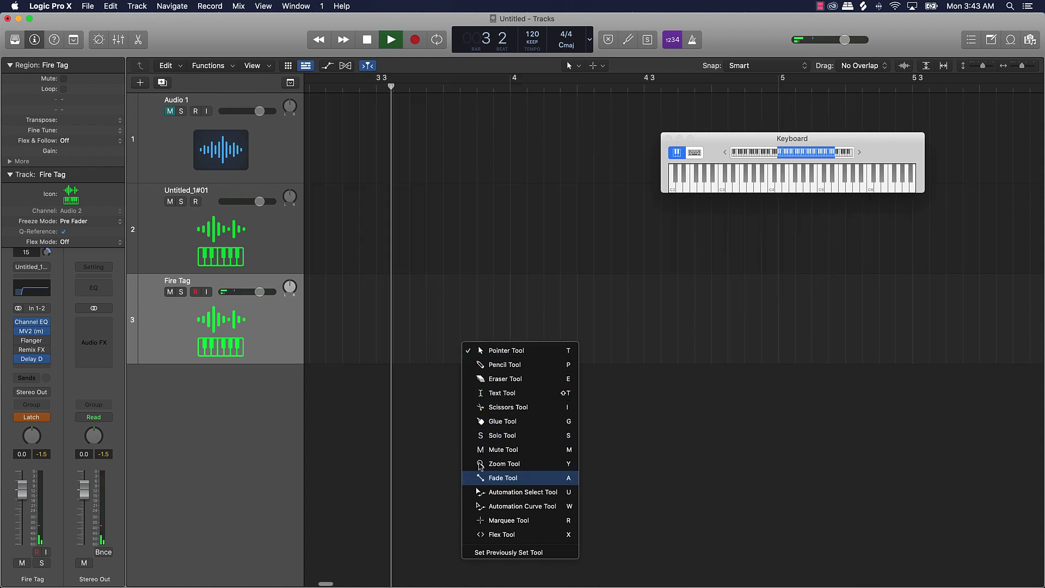
{"action": "left_click", "coordinate": [479, 477]}
{"action": "key", "text": "Return"}
{"action": "key", "text": "space"}
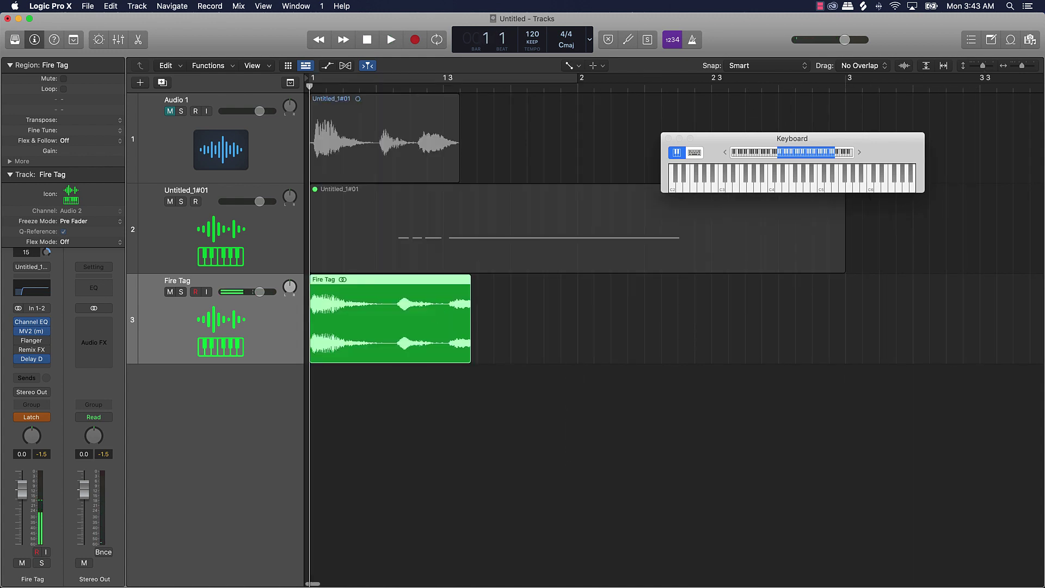
{"action": "right_click", "coordinate": [460, 286]}
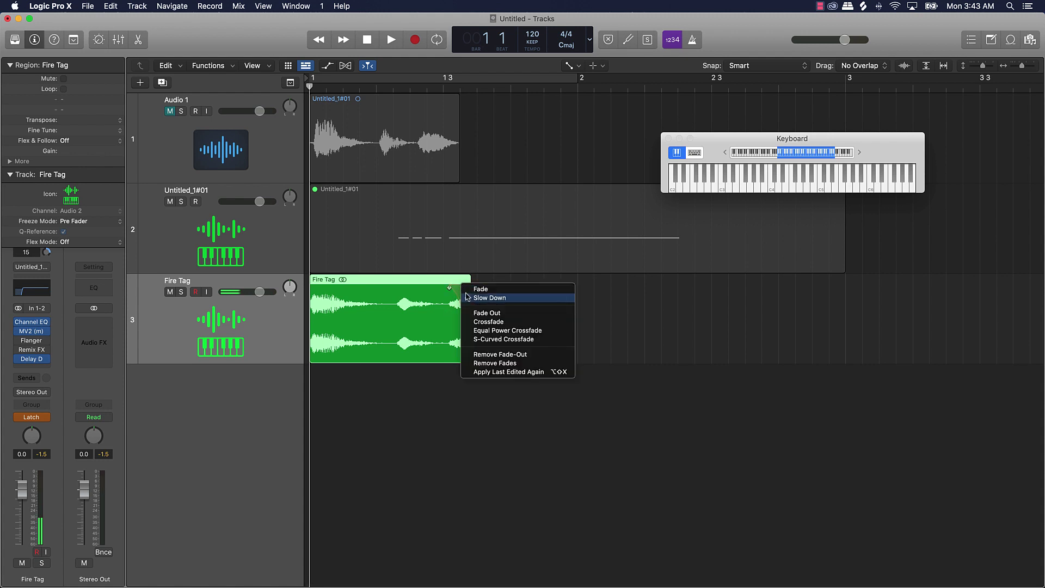
{"action": "left_click", "coordinate": [485, 296]}
{"action": "key", "text": "space"}
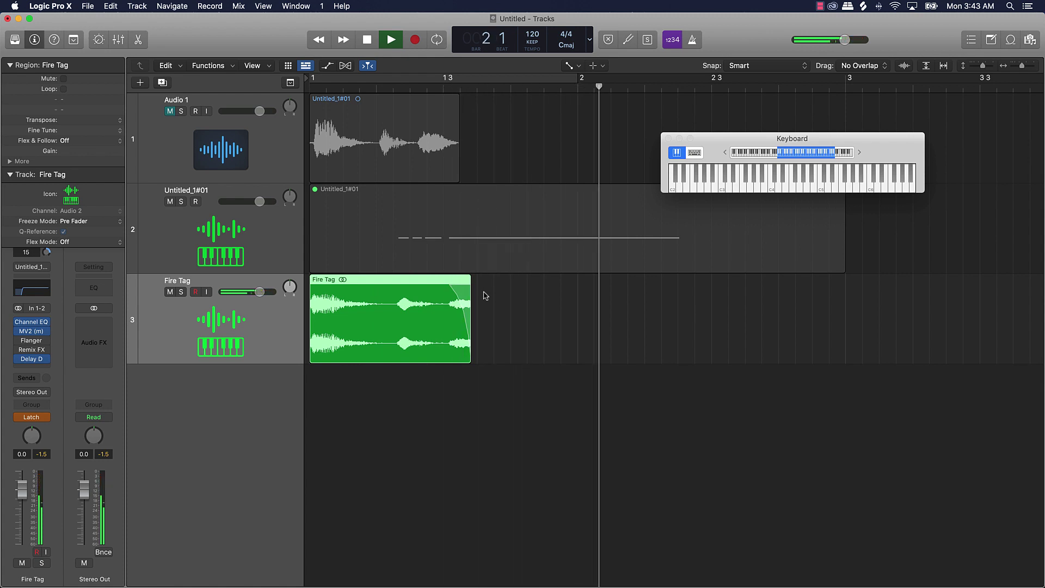
{"action": "key", "text": "Return"}
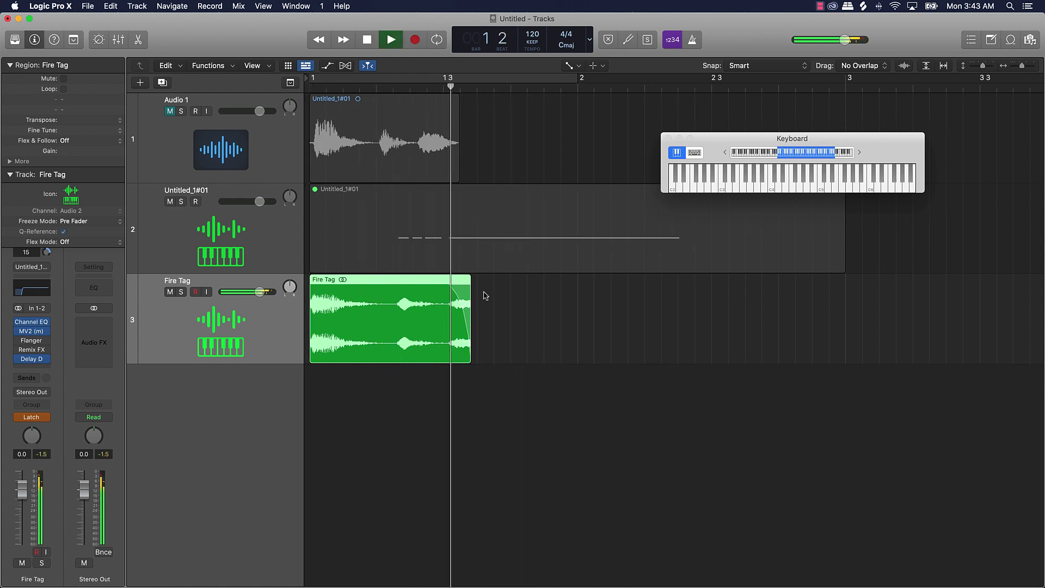
{"action": "key", "text": "space"}
{"action": "key", "text": "space"}
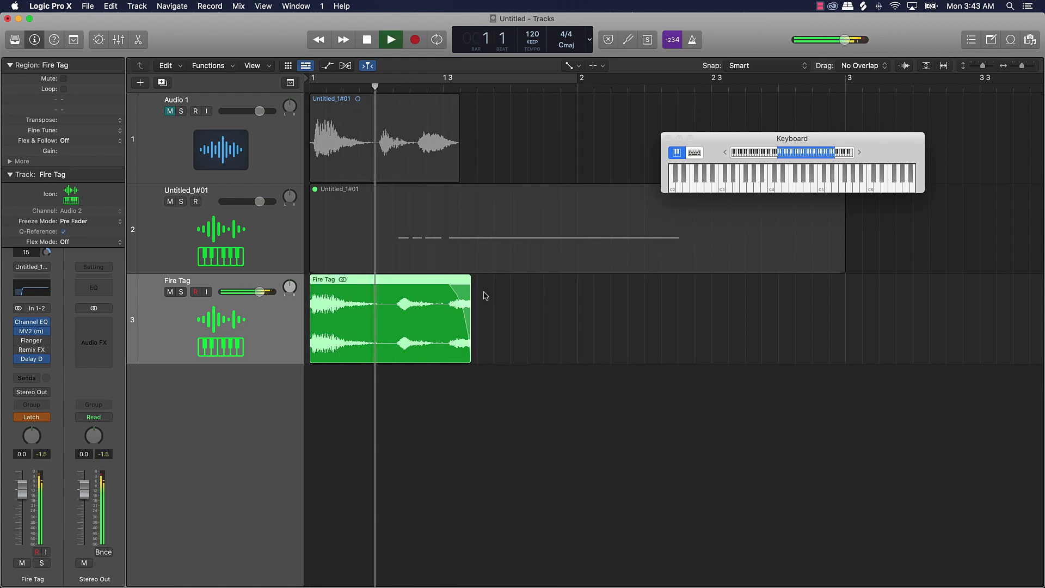
{"action": "key", "text": "space"}
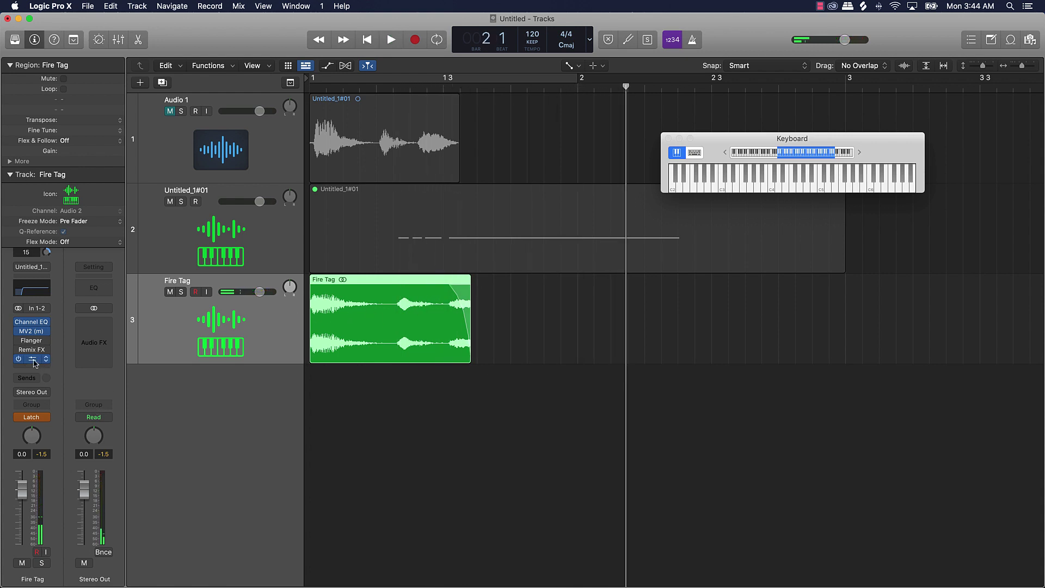
Load the Dense Pattern preset from the 02 Complex category in the Delay Designer and audition it
{"action": "left_click", "coordinate": [455, 168]}
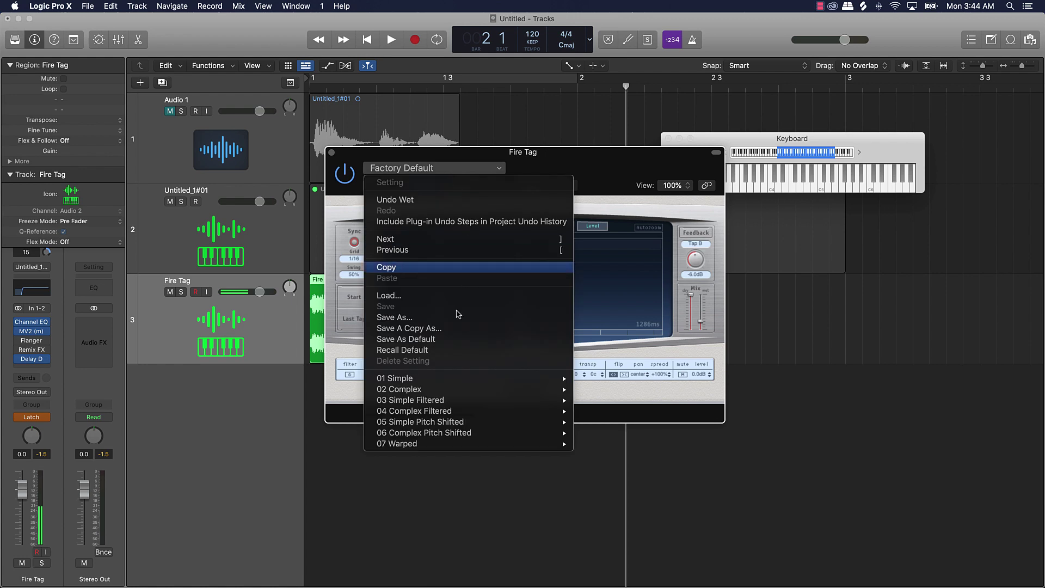
{"action": "mouse_move", "coordinate": [408, 381]}
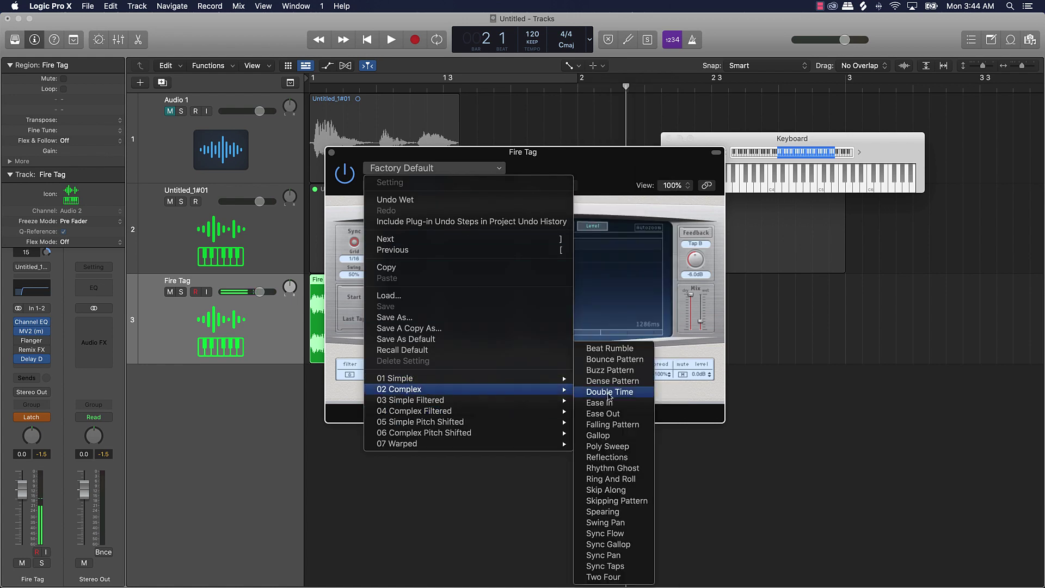
{"action": "left_click", "coordinate": [616, 381]}
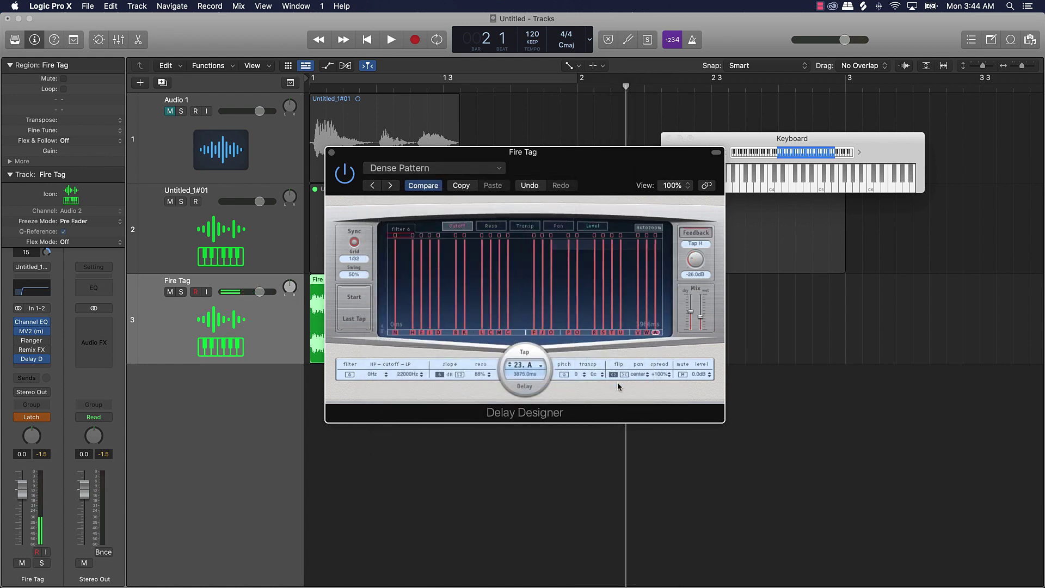
{"action": "key", "text": "space"}
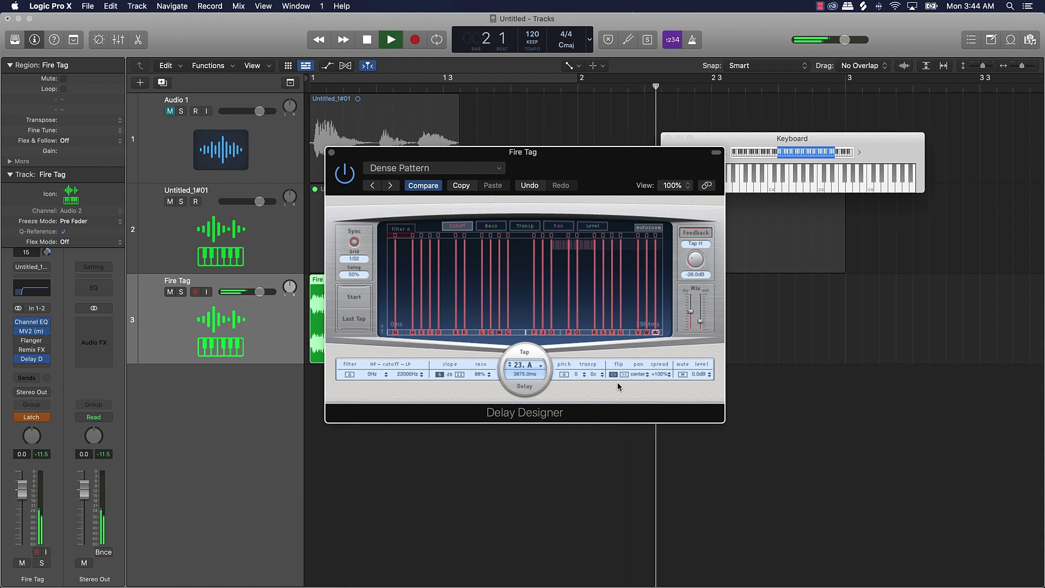
{"action": "key", "text": "space"}
Switch the Delay Designer to the Double Time preset and play the tag with it
{"action": "left_click", "coordinate": [391, 185]}
{"action": "key", "text": "space"}
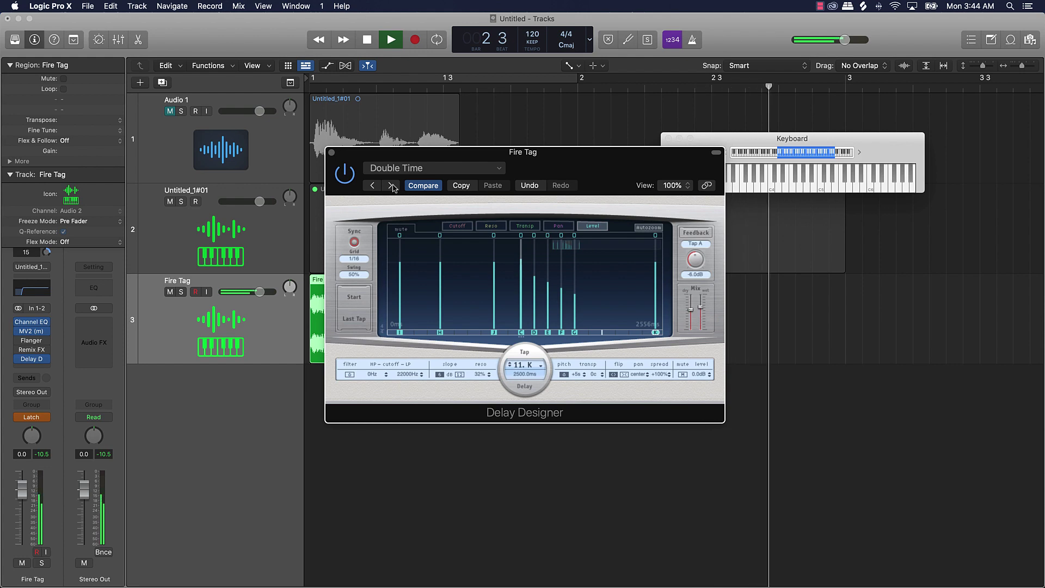
{"action": "key", "text": "space"}
Uncover the tracks, audition the Fire Tag region from the start with the Double Time echoes, and close the Delay Designer
{"action": "left_click_drag", "start_coordinate": [419, 152], "coordinate": [568, 357]}
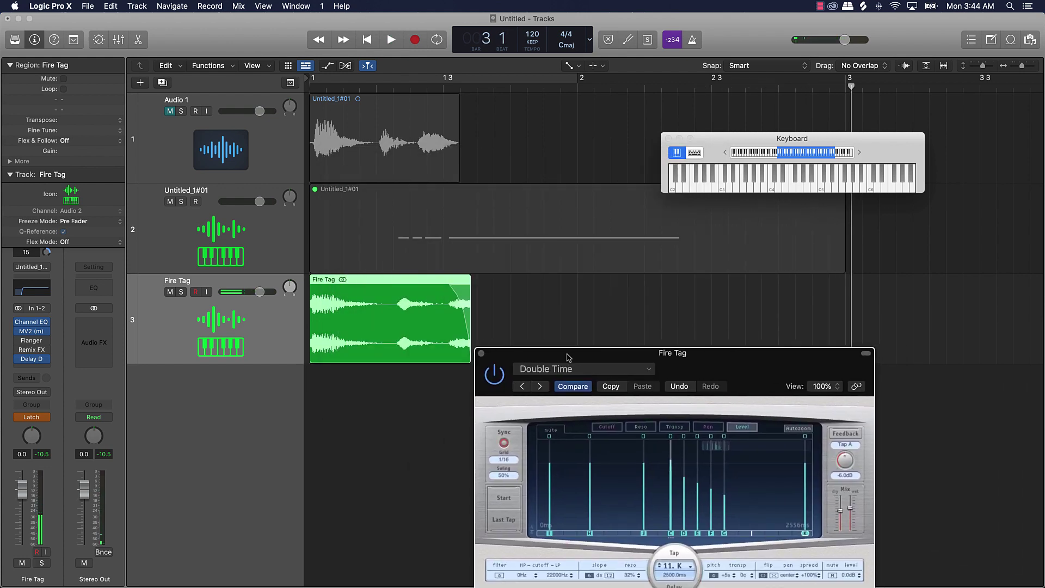
{"action": "key", "text": "Return"}
{"action": "key", "text": "space"}
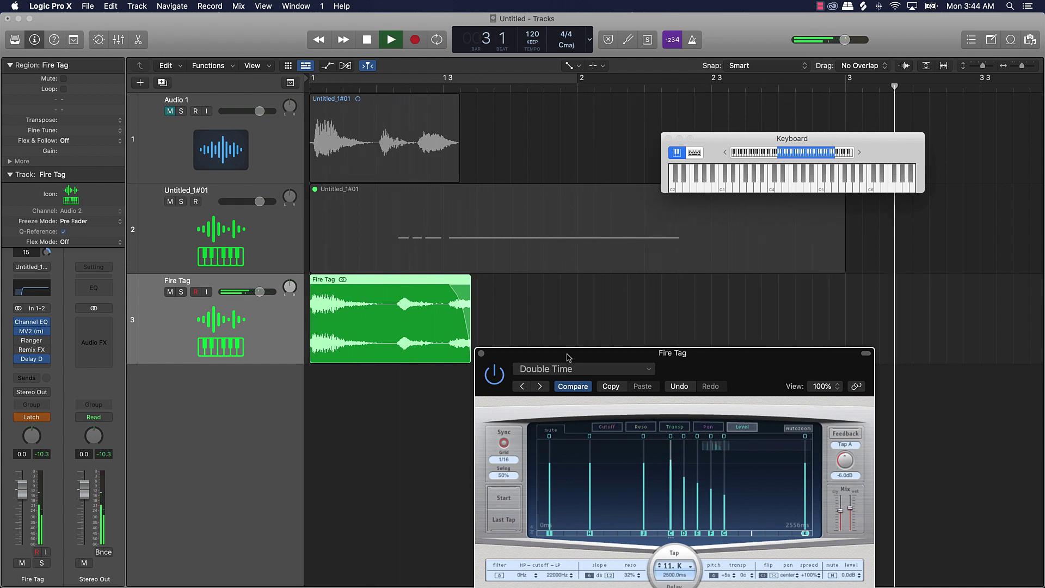
{"action": "key", "text": "space"}
{"action": "key", "text": "Return"}
{"action": "key", "text": "space"}
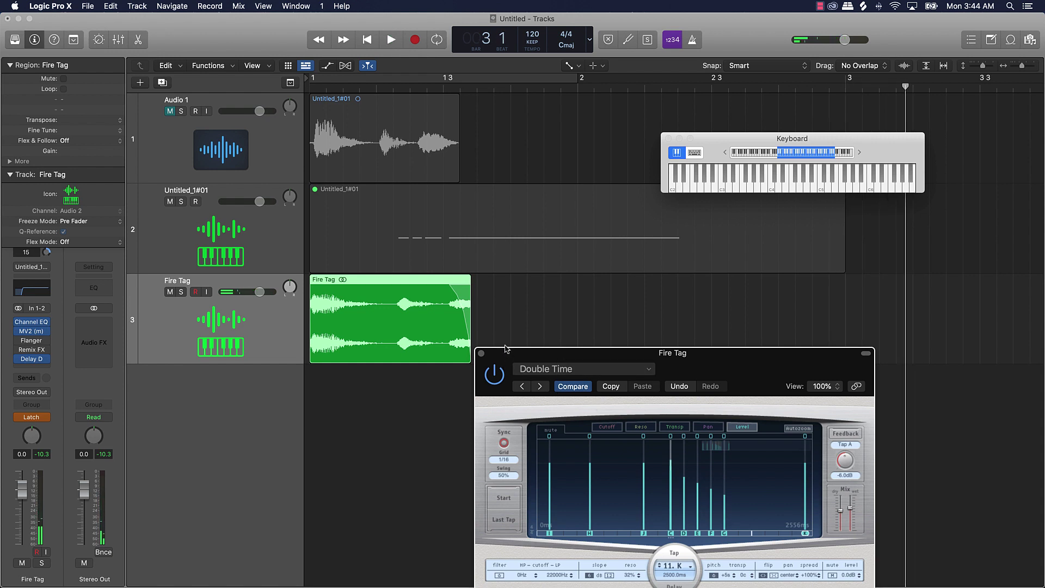
{"action": "left_click", "coordinate": [481, 354]}
{"action": "left_click", "coordinate": [509, 308]}
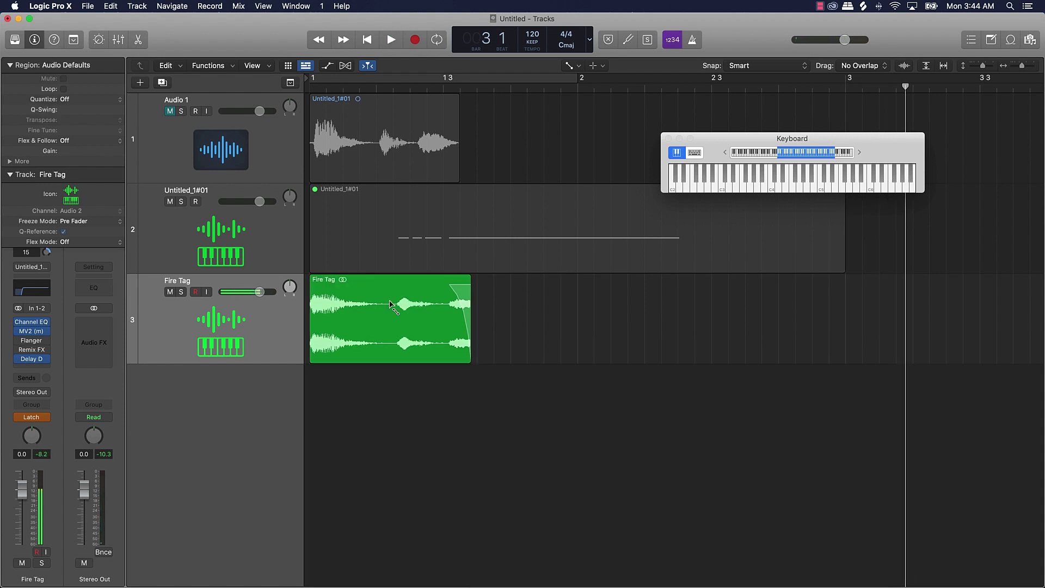
{"action": "left_click", "coordinate": [234, 340]}
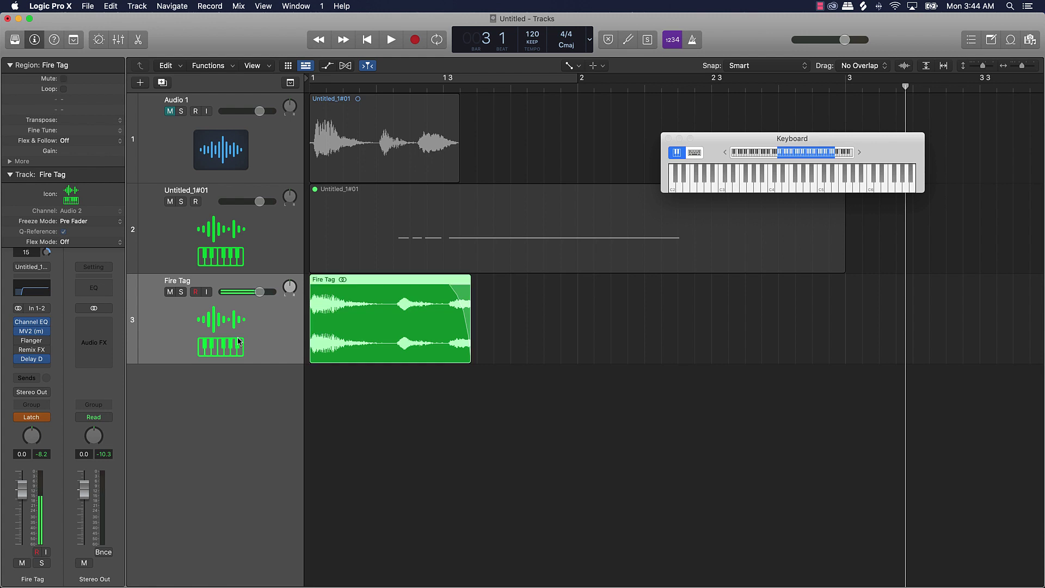
Shorten the project by moving its end marker to about bar 4, beat 3
{"action": "left_click", "coordinate": [86, 6]}
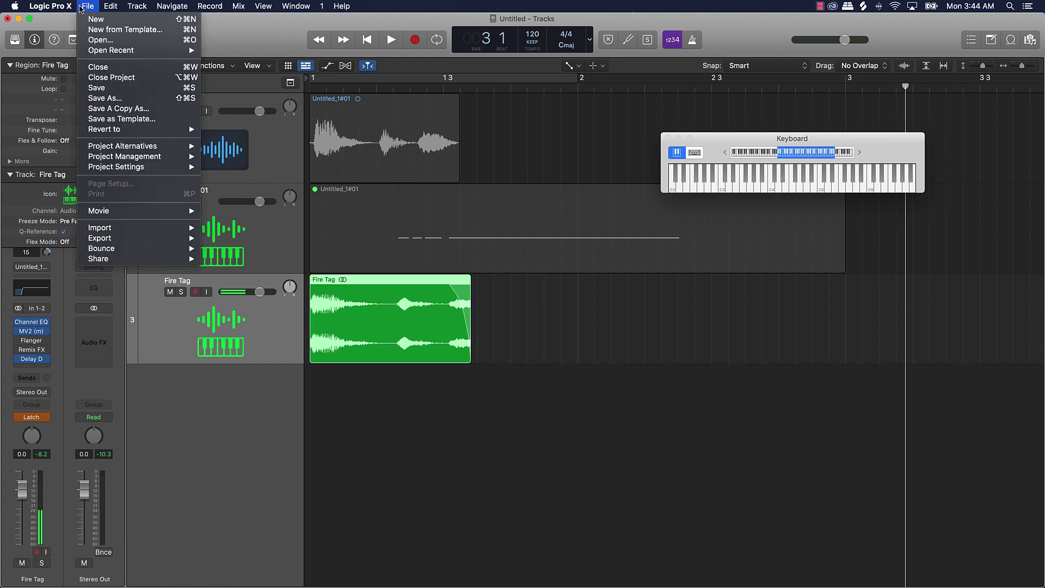
{"action": "left_click", "coordinate": [690, 286]}
{"action": "left_click", "coordinate": [691, 287], "text": "ctrl+alt"}
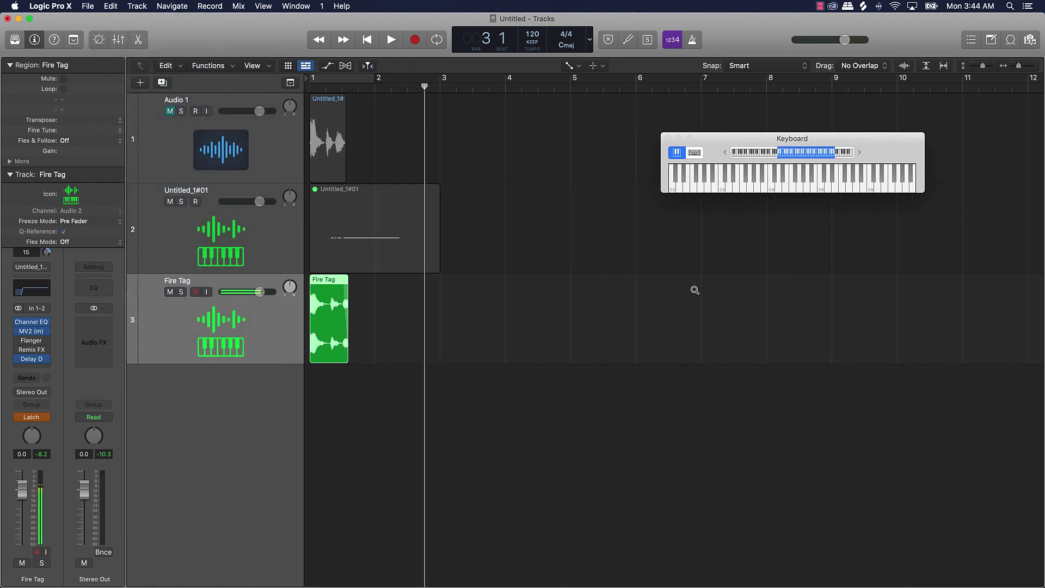
{"action": "mouse_move", "coordinate": [1040, 76]}
{"action": "left_mouse_down"}
{"action": "mouse_move", "coordinate": [492, 217]}
{"action": "mouse_move", "coordinate": [359, 238]}
{"action": "mouse_move", "coordinate": [332, 248]}
{"action": "mouse_move", "coordinate": [343, 261]}
{"action": "left_mouse_up"}
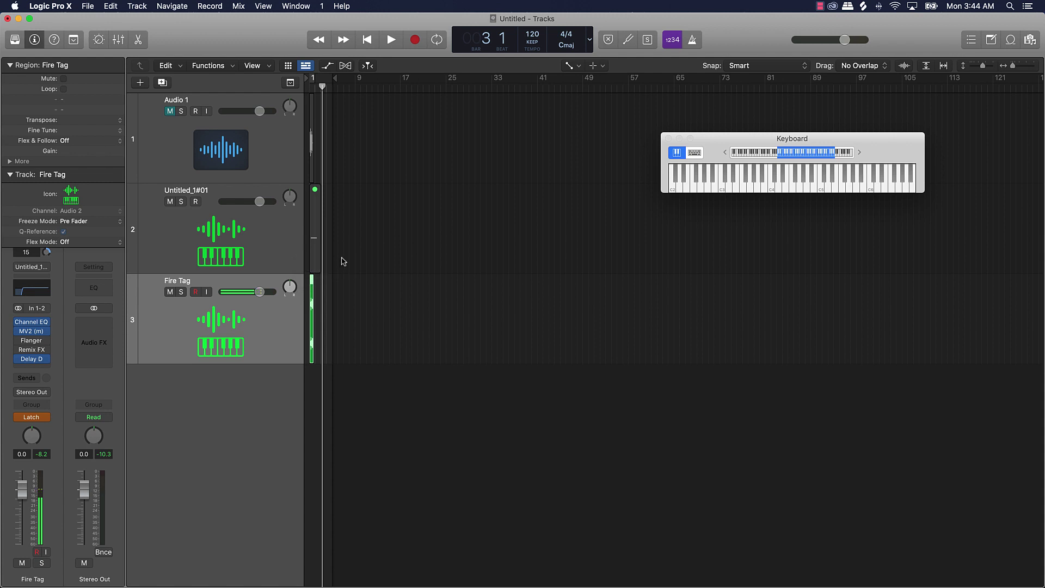
{"action": "left_click", "coordinate": [343, 261], "text": "ctrl+alt"}
{"action": "left_click", "coordinate": [343, 258], "text": "ctrl+alt"}
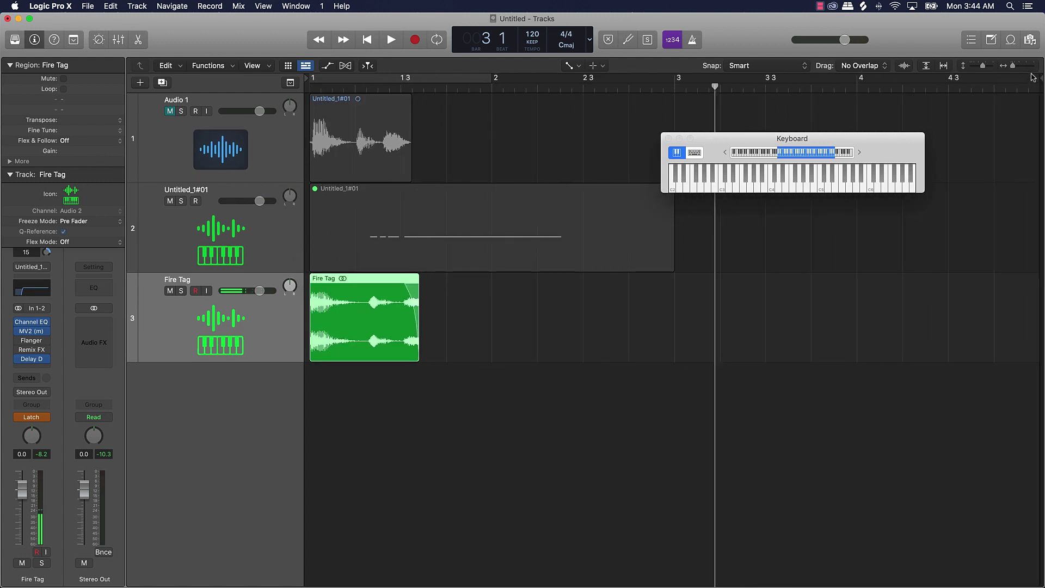
{"action": "mouse_move", "coordinate": [1038, 78]}
{"action": "left_mouse_down"}
{"action": "mouse_move", "coordinate": [1025, 94]}
{"action": "mouse_move", "coordinate": [946, 103]}
{"action": "left_mouse_up"}
Set up a bounce of the project from the start with MP3 as the only destination instead of PCM
{"action": "key", "text": "Return"}
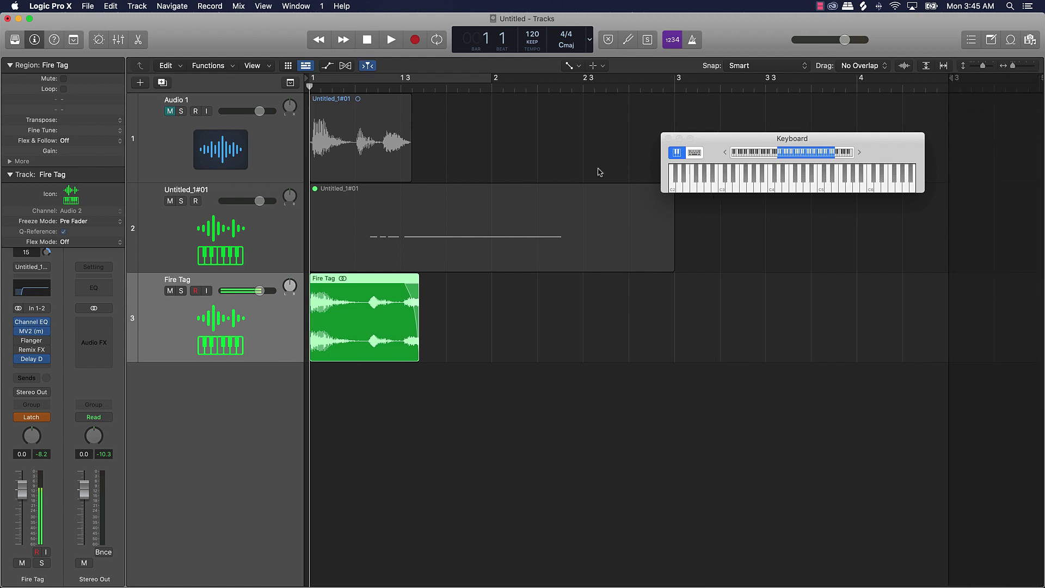
{"action": "key", "text": "super+b"}
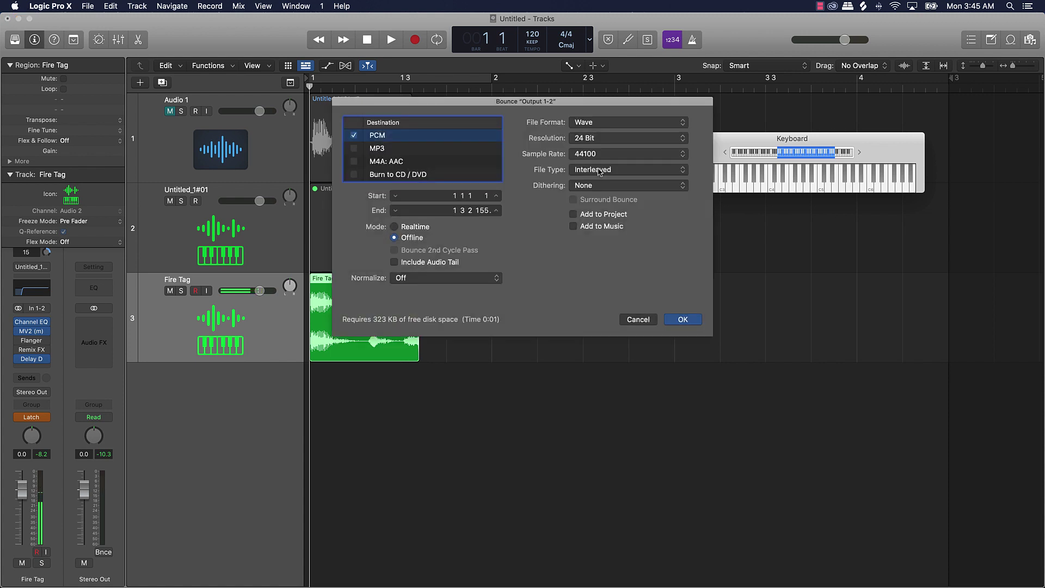
{"action": "left_click", "coordinate": [355, 149]}
{"action": "left_click", "coordinate": [355, 139]}
{"action": "left_click", "coordinate": [399, 152]}
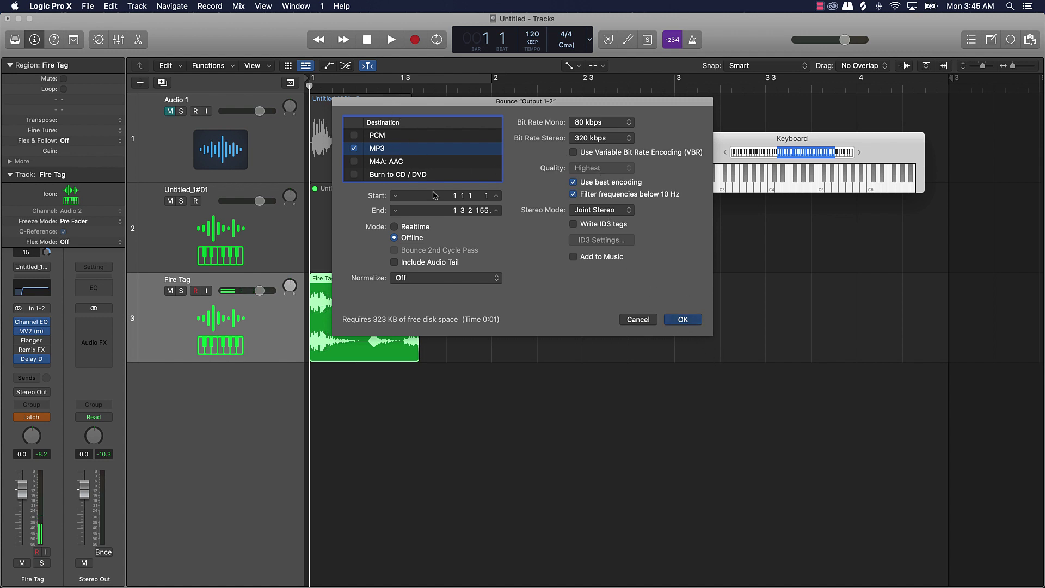
{"action": "key", "text": "Return"}
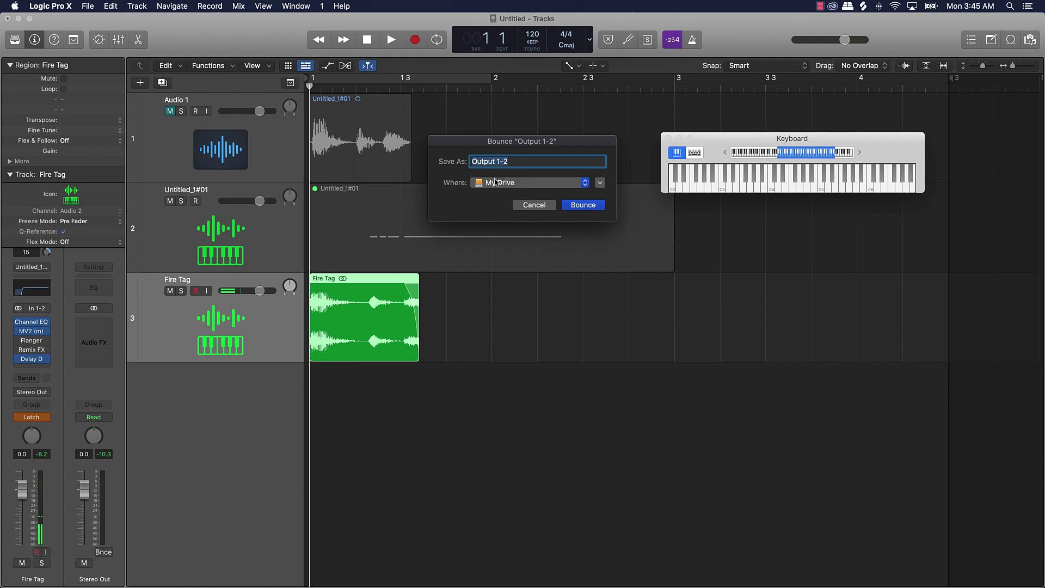
Save the bounce to the Desktop under the name "fire beats"
{"action": "left_click", "coordinate": [498, 179]}
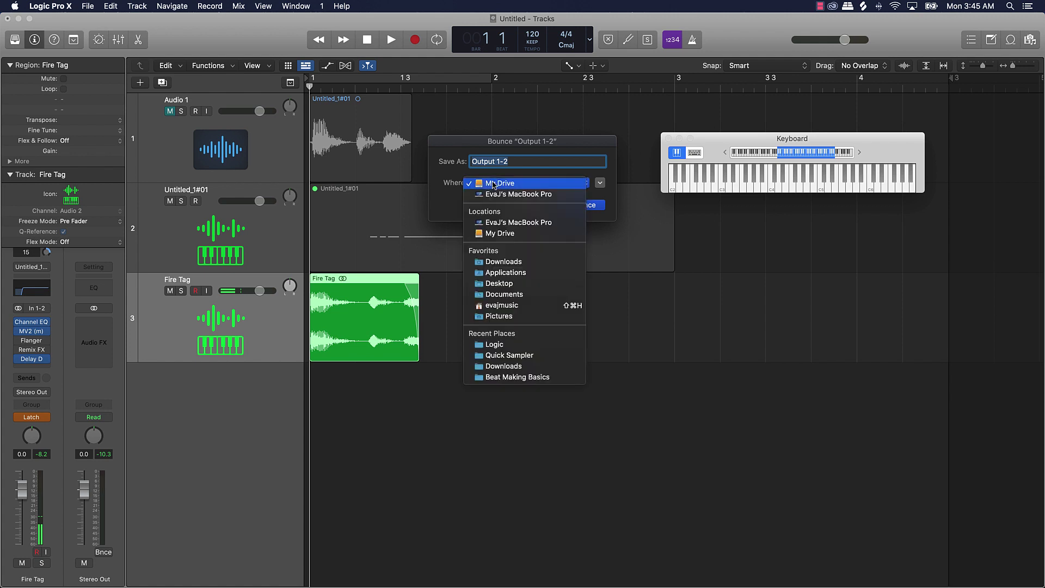
{"action": "left_click", "coordinate": [498, 284]}
{"action": "type", "text": "fire beats"}
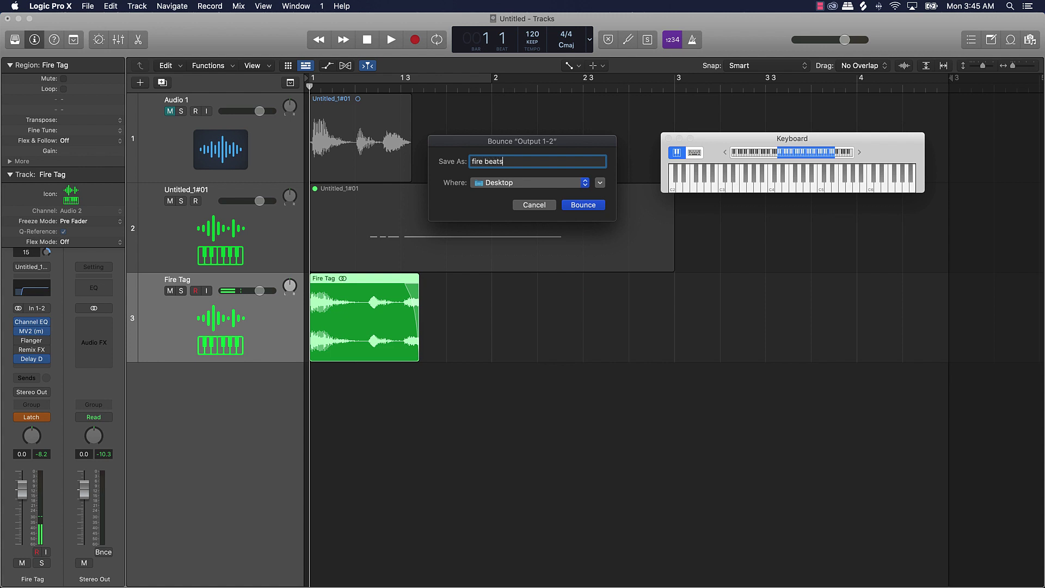
{"action": "key", "text": "Return"}
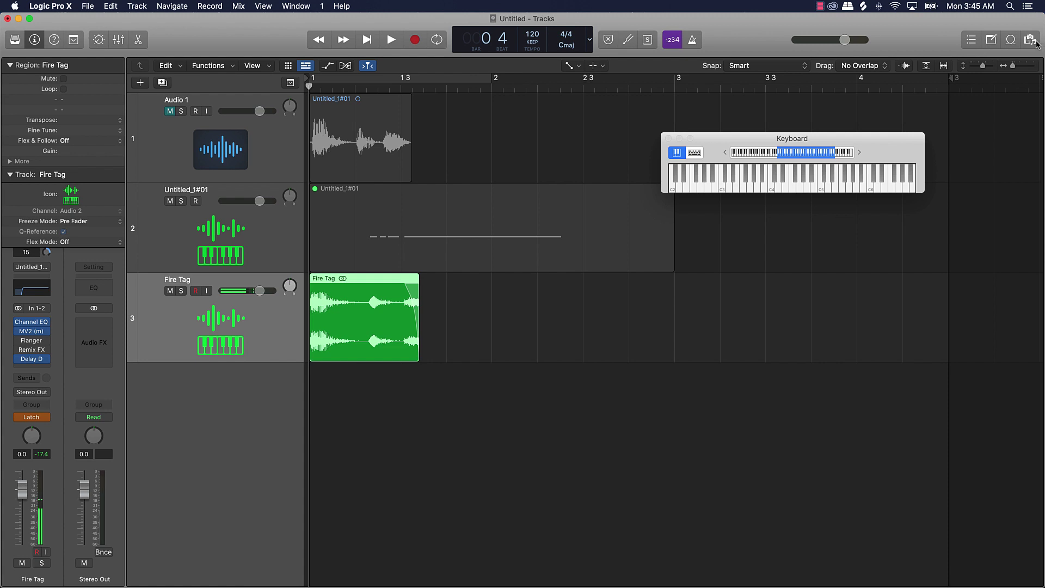
Mute the Fire Tag track and set its automation mode to Read
{"action": "left_click", "coordinate": [169, 292]}
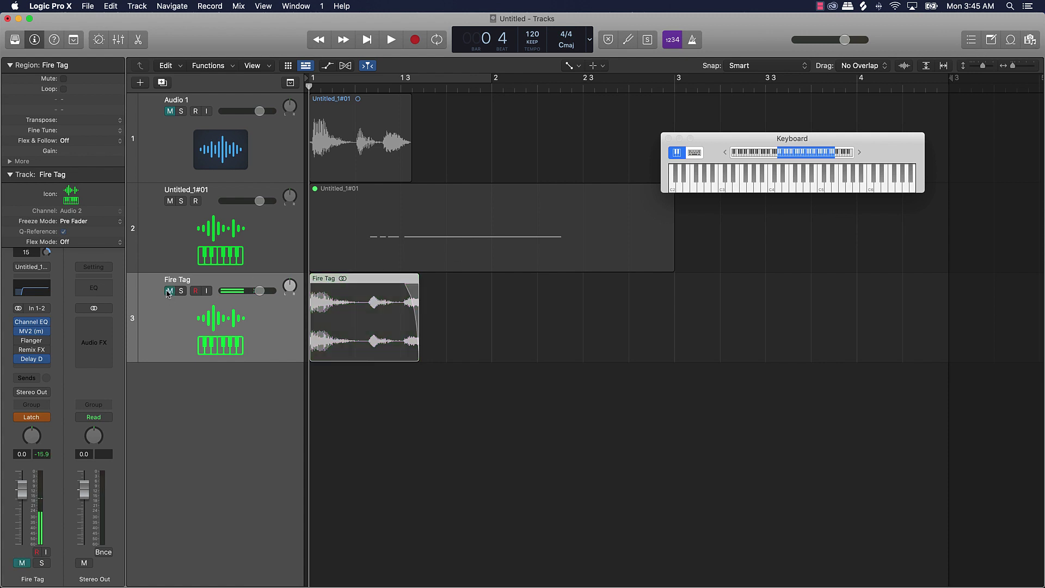
{"action": "left_click", "coordinate": [45, 418]}
{"action": "left_click", "coordinate": [44, 399]}
Import fire beats.mp3 from the Desktop onto a new audio track at bar 1 and play it back
{"action": "left_click", "coordinate": [1030, 40]}
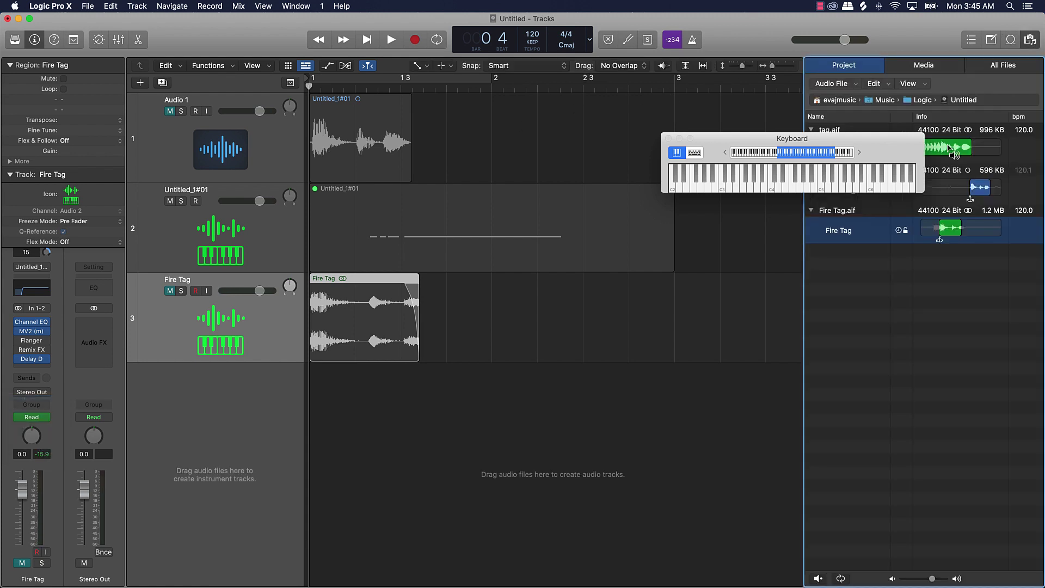
{"action": "left_click", "coordinate": [994, 69]}
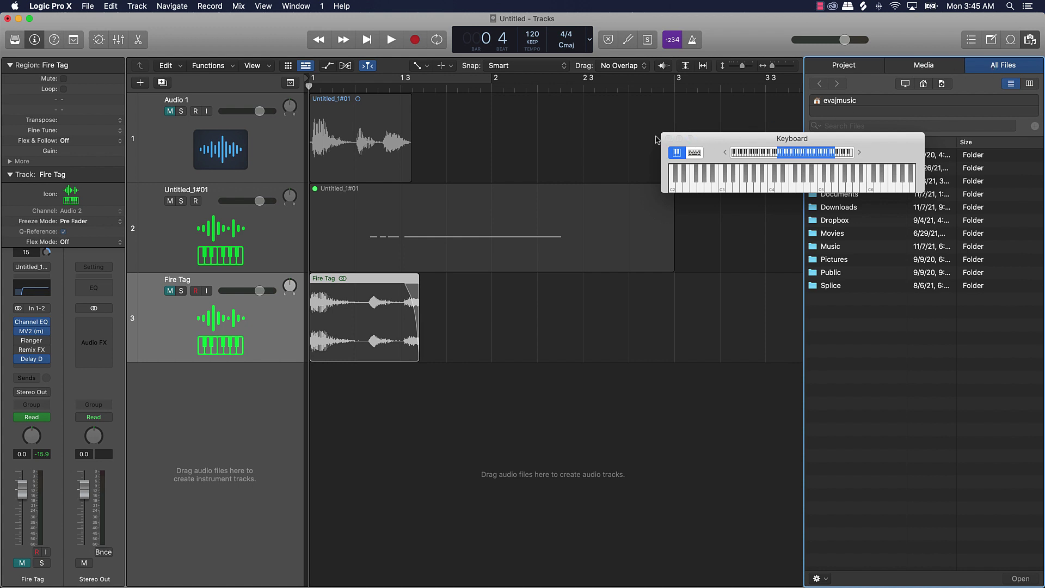
{"action": "left_click", "coordinate": [668, 139]}
{"action": "double_click", "coordinate": [843, 181]}
{"action": "left_click_drag", "start_coordinate": [841, 154], "coordinate": [326, 409]}
{"action": "key", "text": "space"}
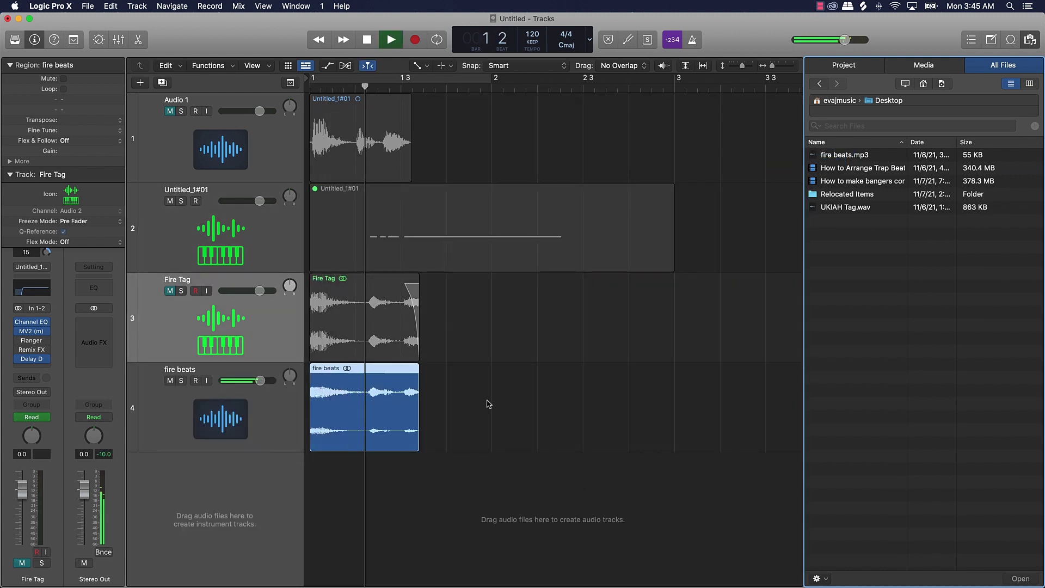
{"action": "key", "text": "space"}
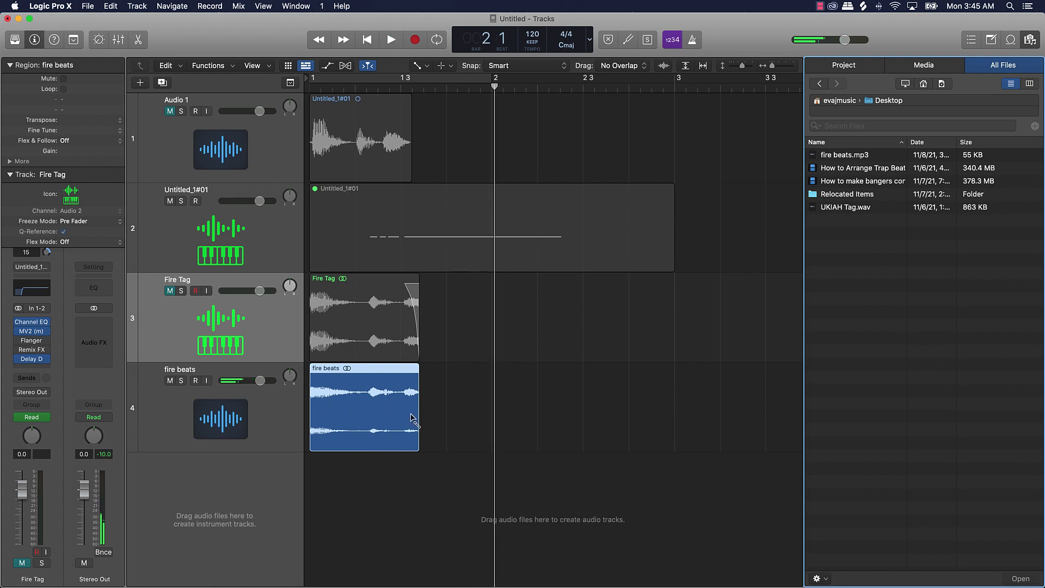
Delete the imported fire beats region together with its track
{"action": "left_click", "coordinate": [414, 413]}
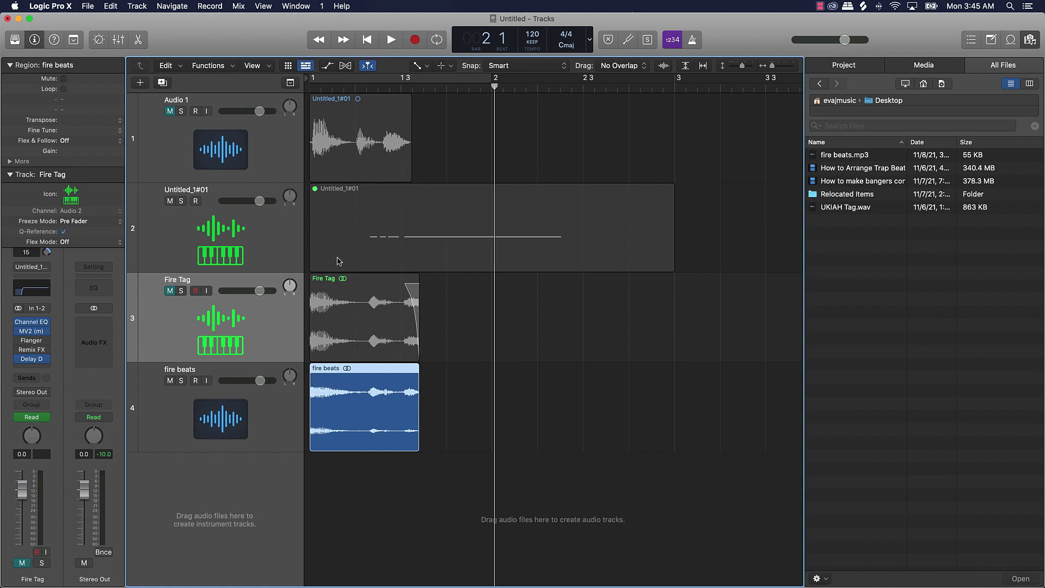
{"action": "left_click", "coordinate": [270, 405]}
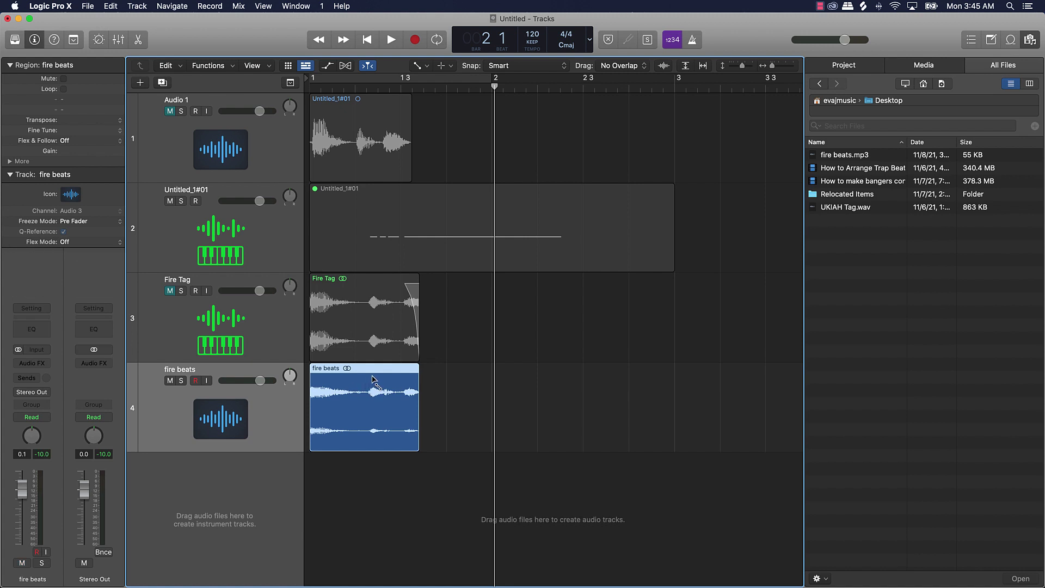
{"action": "key", "text": "Delete"}
{"action": "key", "text": "Delete"}
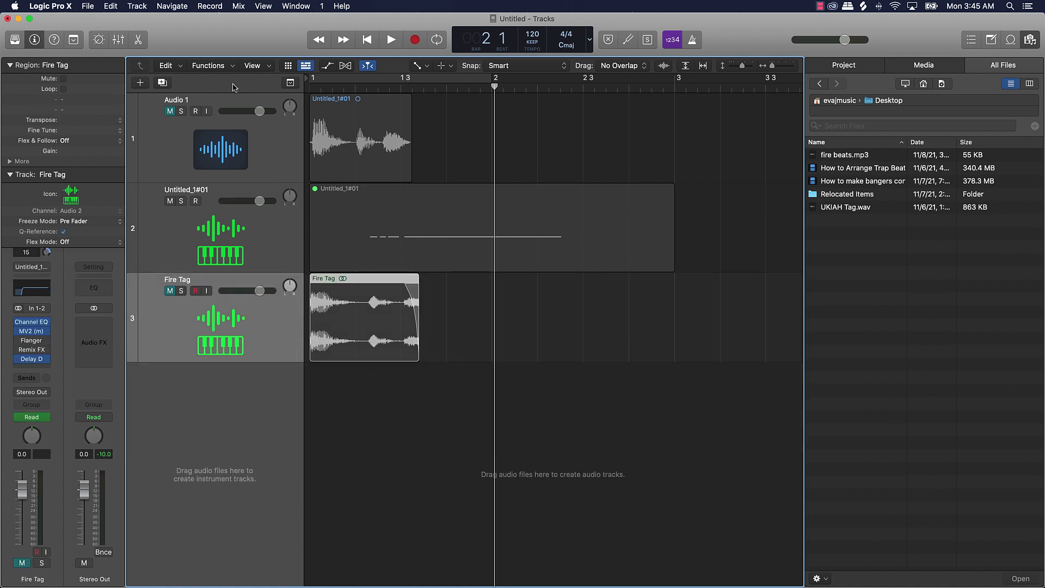
Record a take about five beats long on the Fire Tag track, starting at bar 2
{"action": "left_click", "coordinate": [414, 40]}
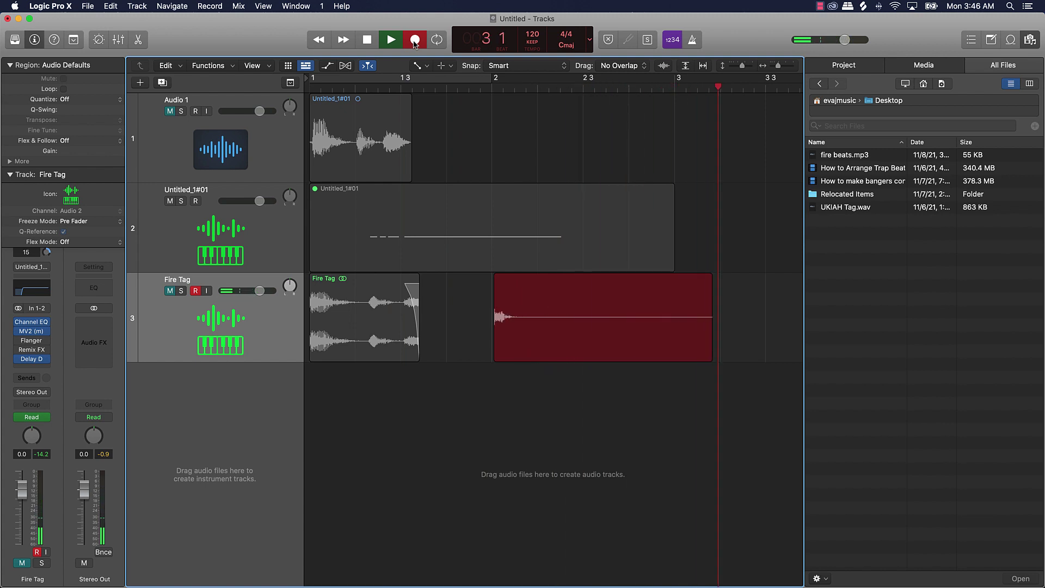
{"action": "key", "text": "space"}
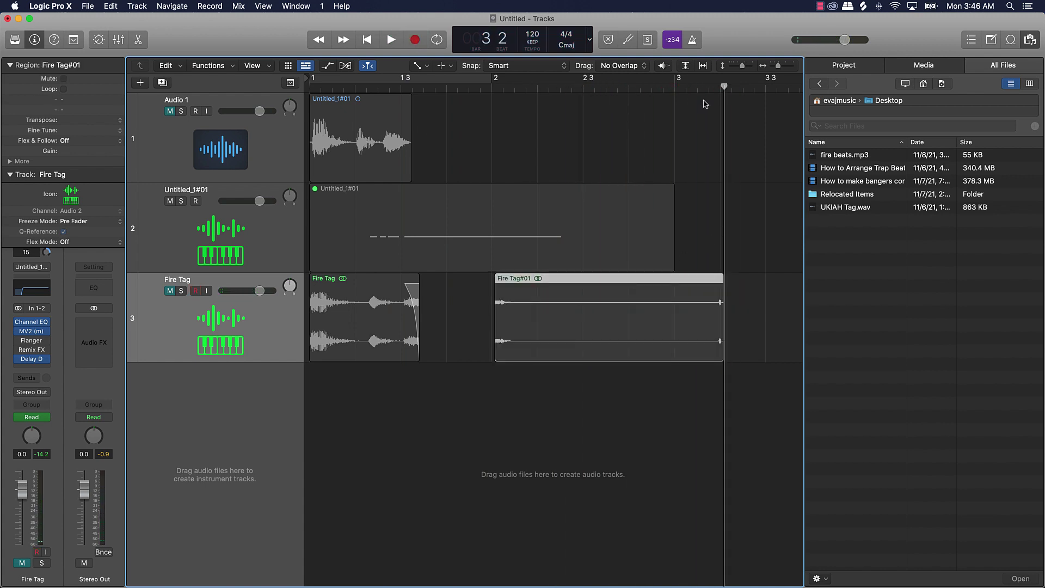
Split the new recording midway between beats 1 and 2 of bar 3 and midway between beats 3 and 4 of bar 2
{"action": "left_click_drag", "start_coordinate": [723, 88], "coordinate": [705, 87]}
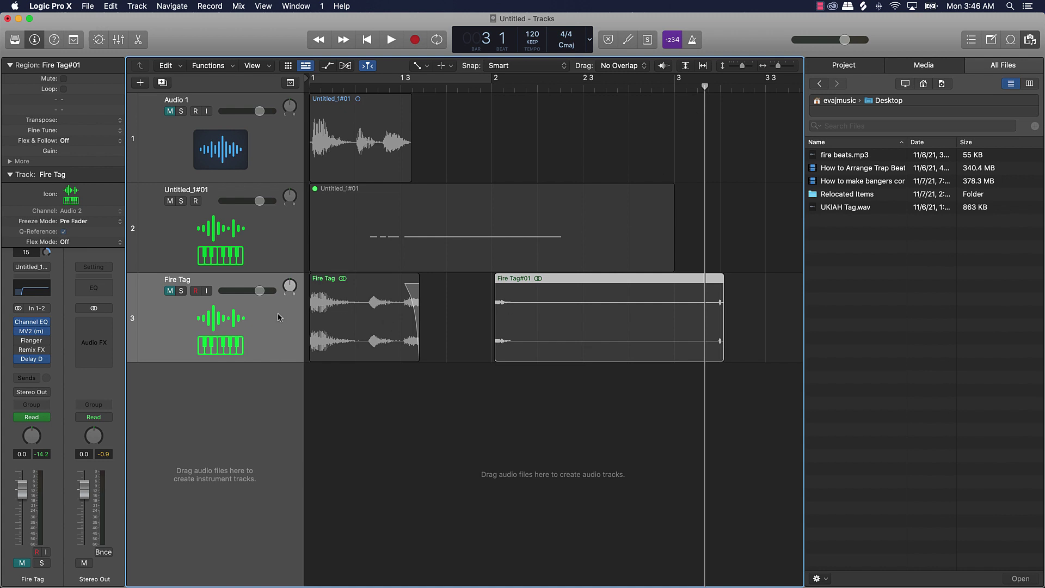
{"action": "key", "text": "super+t"}
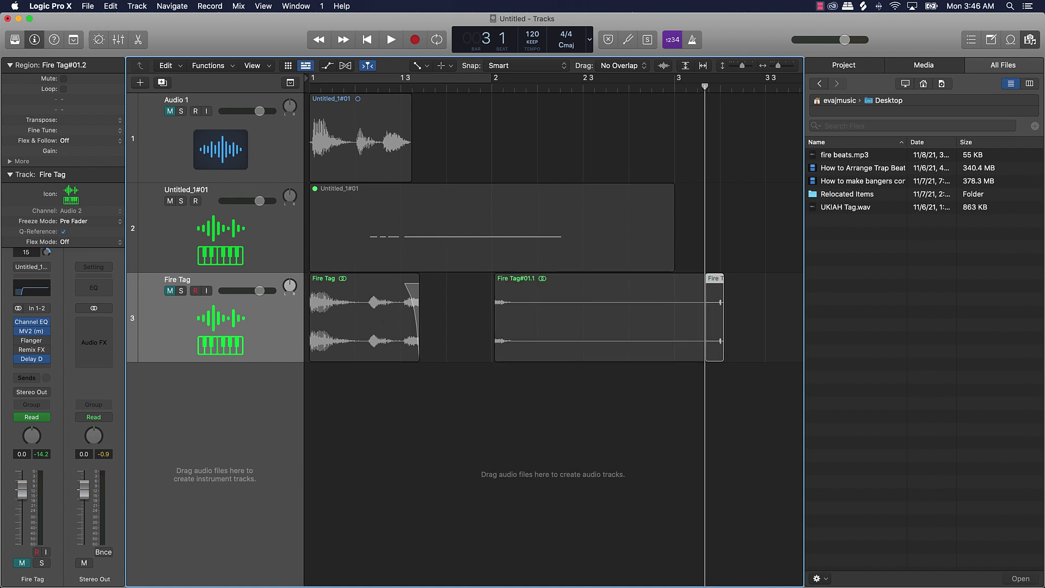
{"action": "left_click", "coordinate": [606, 87]}
{"action": "left_click", "coordinate": [571, 335]}
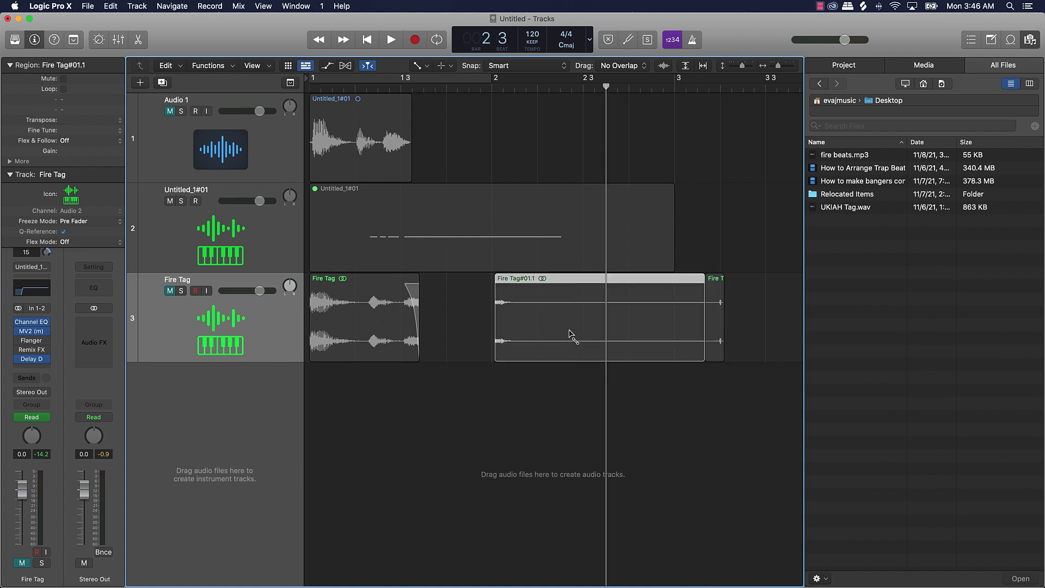
{"action": "key", "text": "super+t"}
{"action": "left_click", "coordinate": [569, 336]}
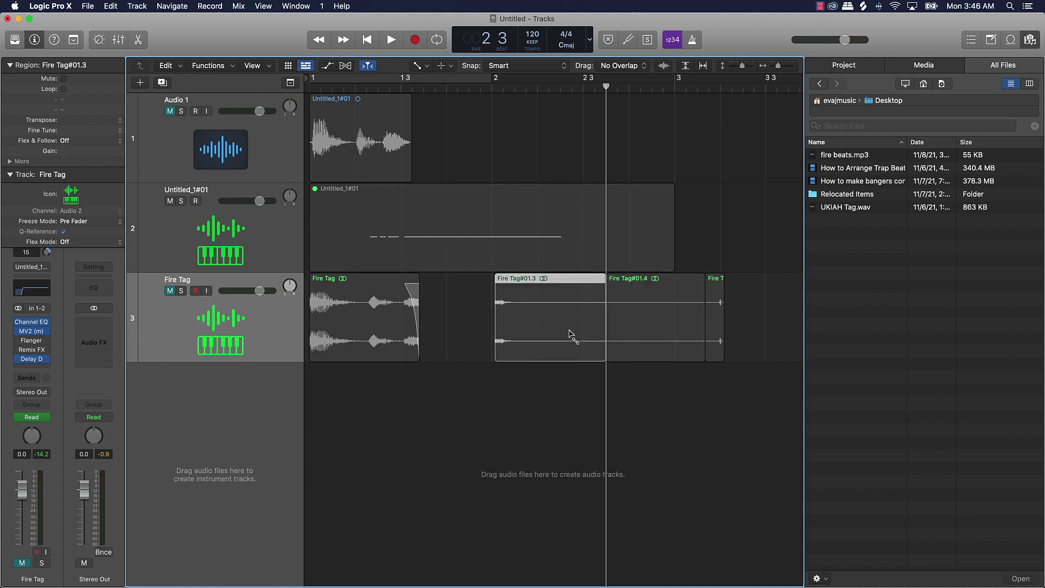
Delete the first and last pieces of the split recording on the Fire Tag track, keeping only the middle piece
{"action": "key", "text": "Delete"}
{"action": "left_click", "coordinate": [714, 305]}
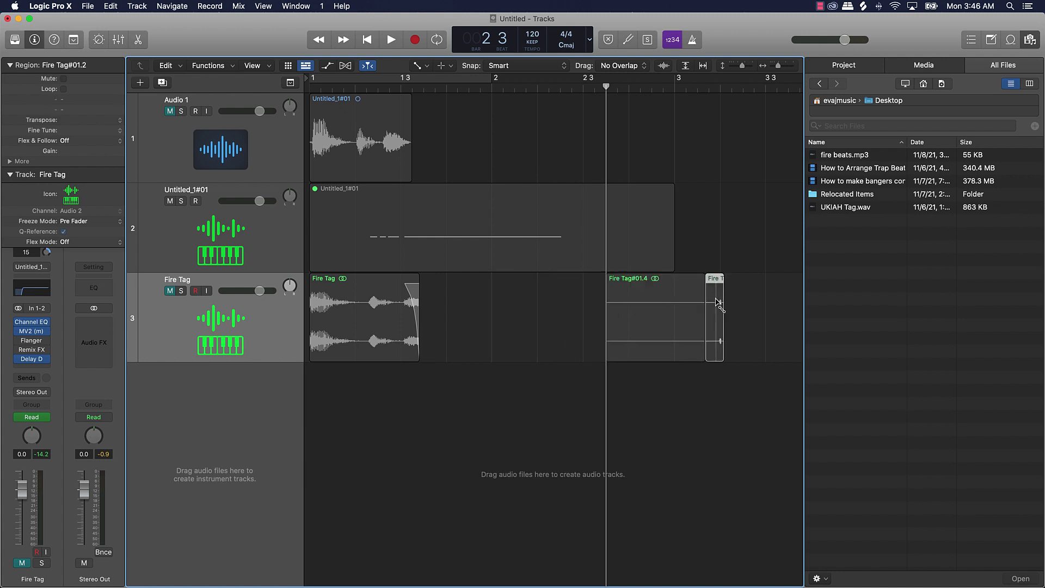
{"action": "key", "text": "Delete"}
Switch back to the Pointer tool, unmute the Fire Tag track and hide the file browser
{"action": "key", "text": "t"}
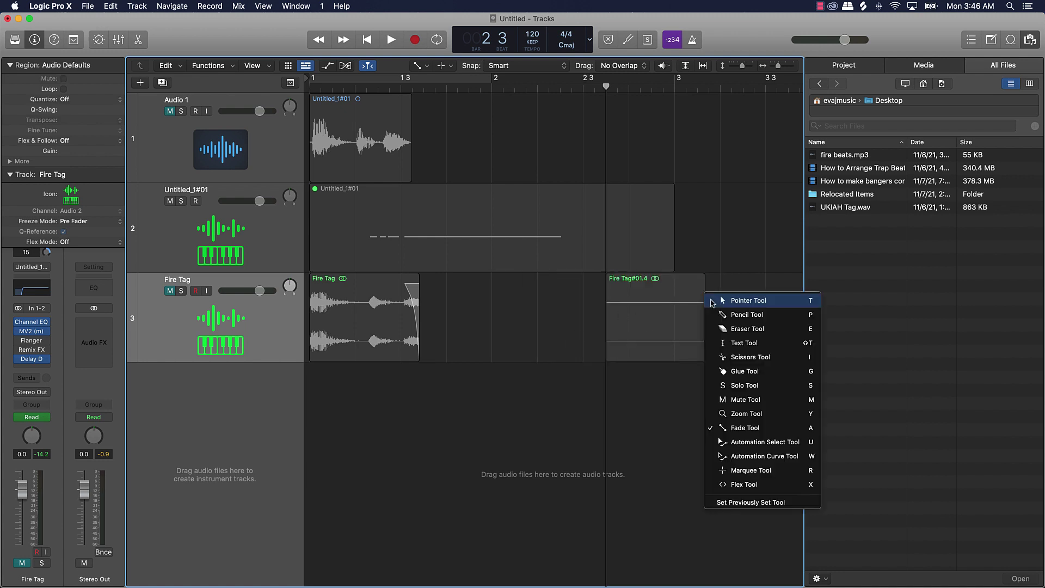
{"action": "left_click", "coordinate": [713, 301]}
{"action": "left_click", "coordinate": [170, 292]}
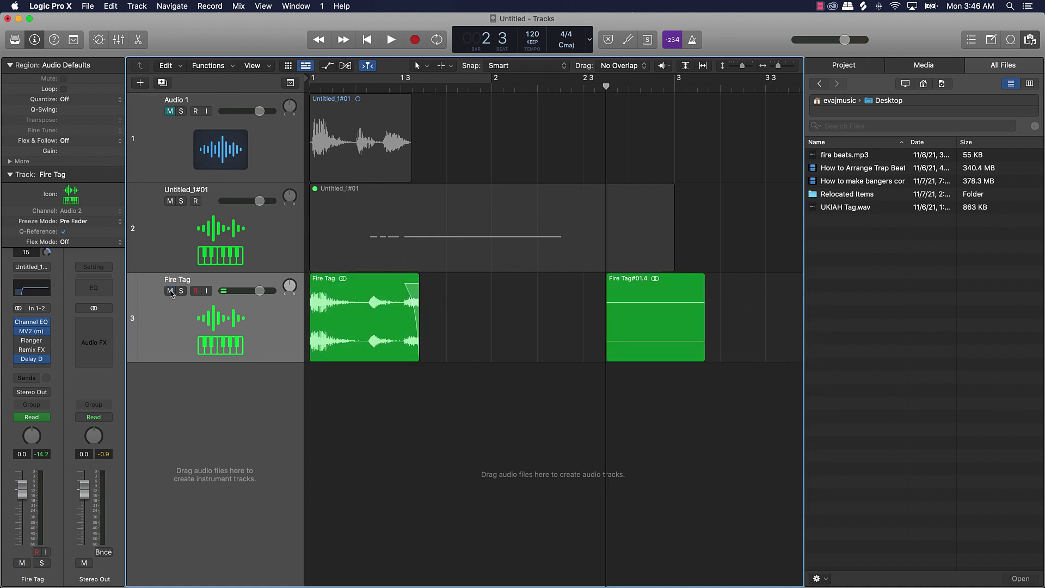
{"action": "left_click", "coordinate": [1029, 43]}
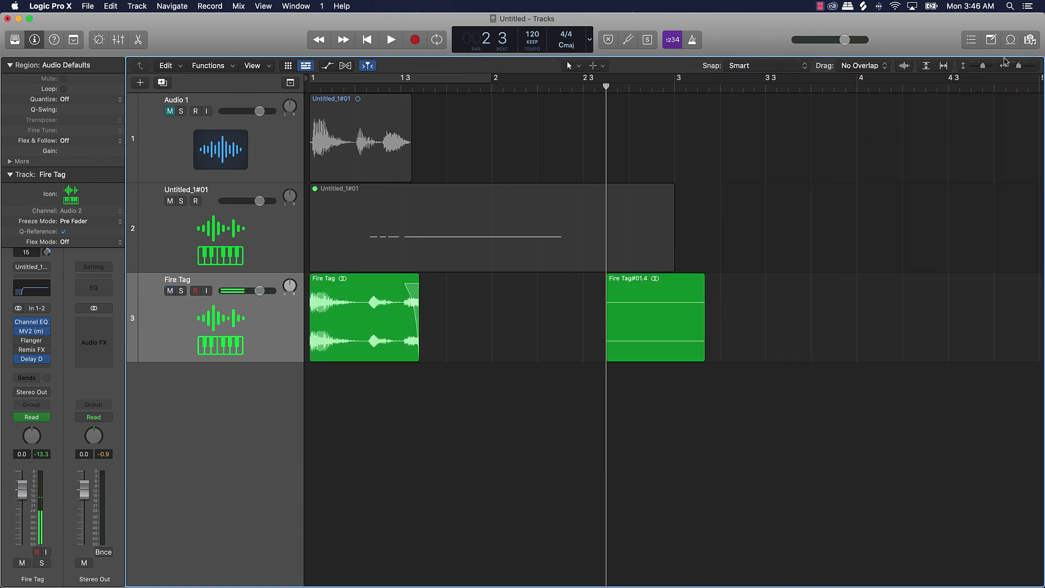
Move the leftover silent piece to end just before bar 5 and join it with the Fire Tag region into a new audio file
{"action": "left_click_drag", "start_coordinate": [666, 317], "coordinate": [994, 312]}
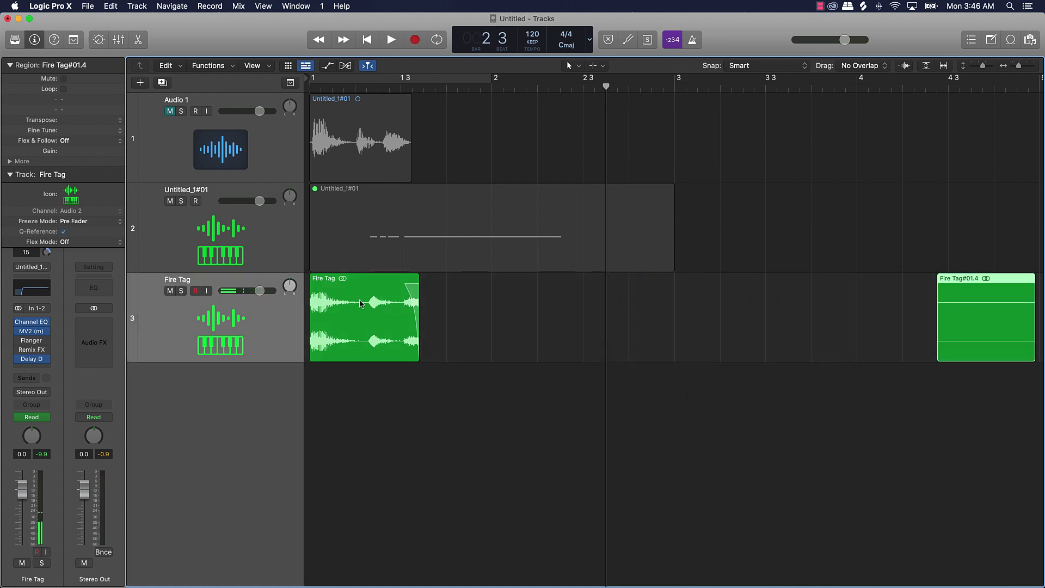
{"action": "left_click", "coordinate": [359, 303], "text": "shift"}
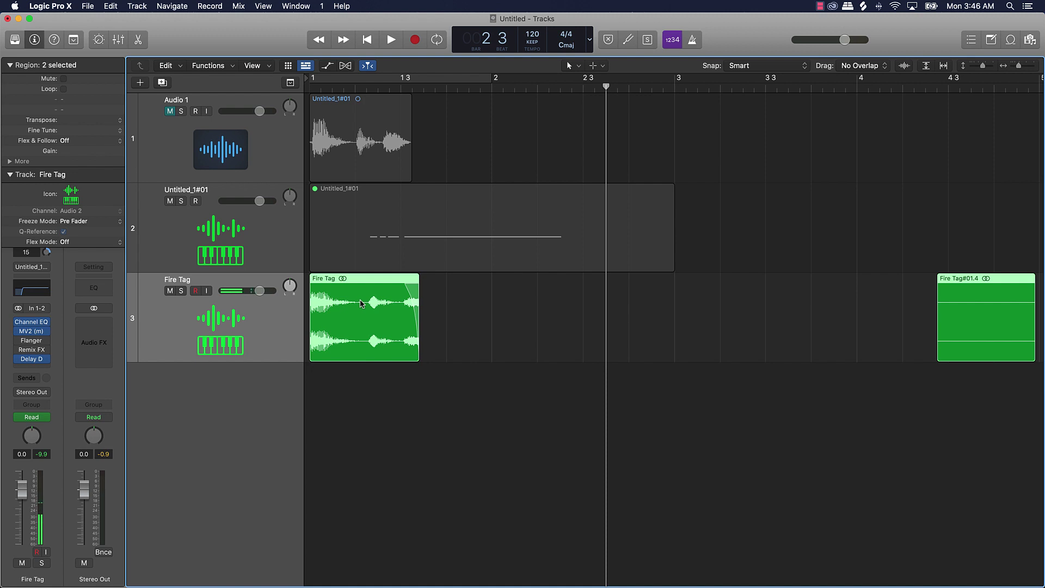
{"action": "right_click", "coordinate": [366, 298]}
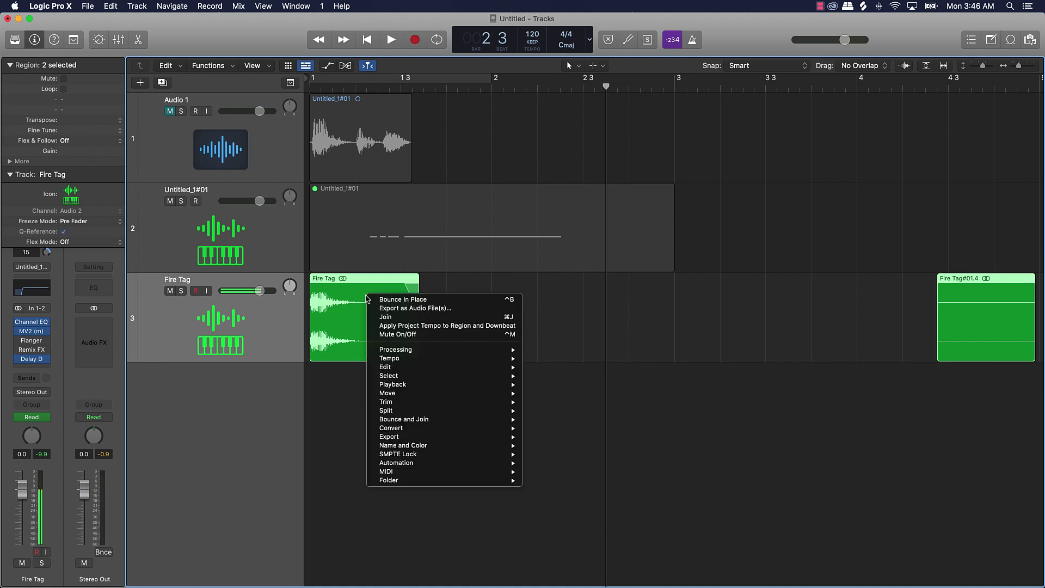
{"action": "left_click", "coordinate": [404, 318]}
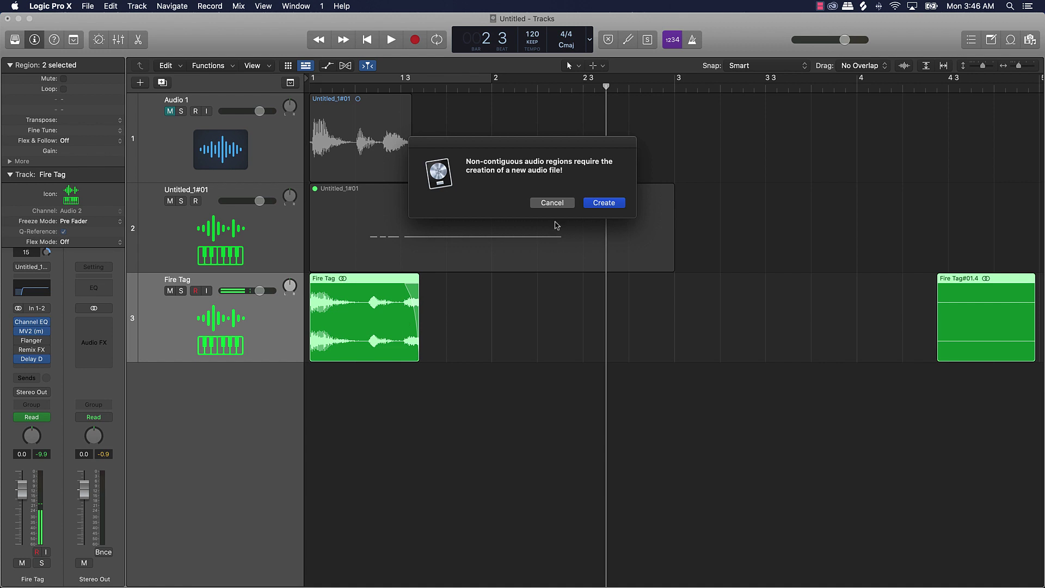
{"action": "left_click", "coordinate": [619, 203]}
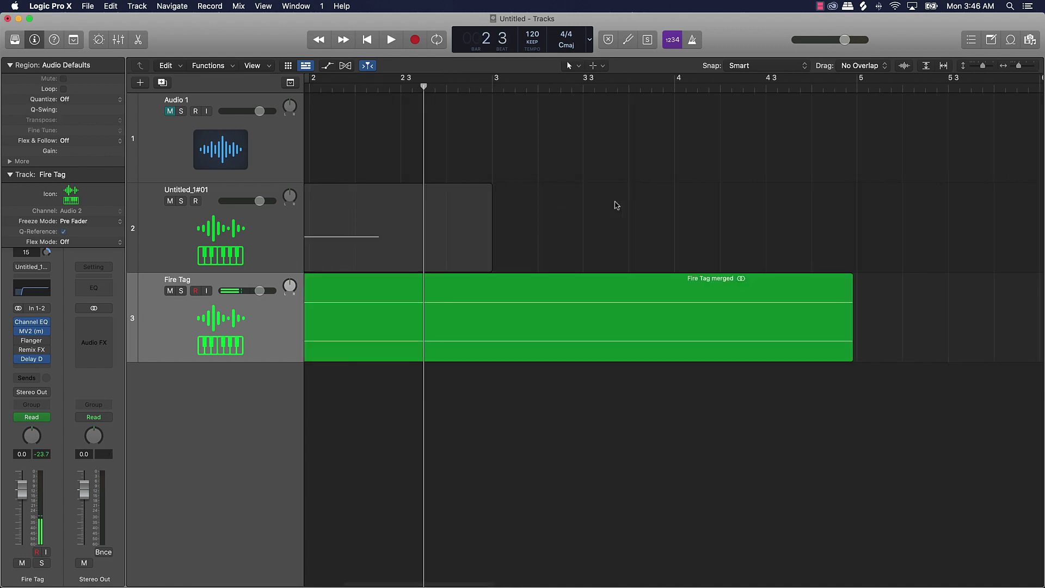
Play the joined Fire Tag region from bar 1 to hear its echo tail, and return the playhead to the start
{"action": "key", "text": "super+Left"}
{"action": "key", "text": "super+Left"}
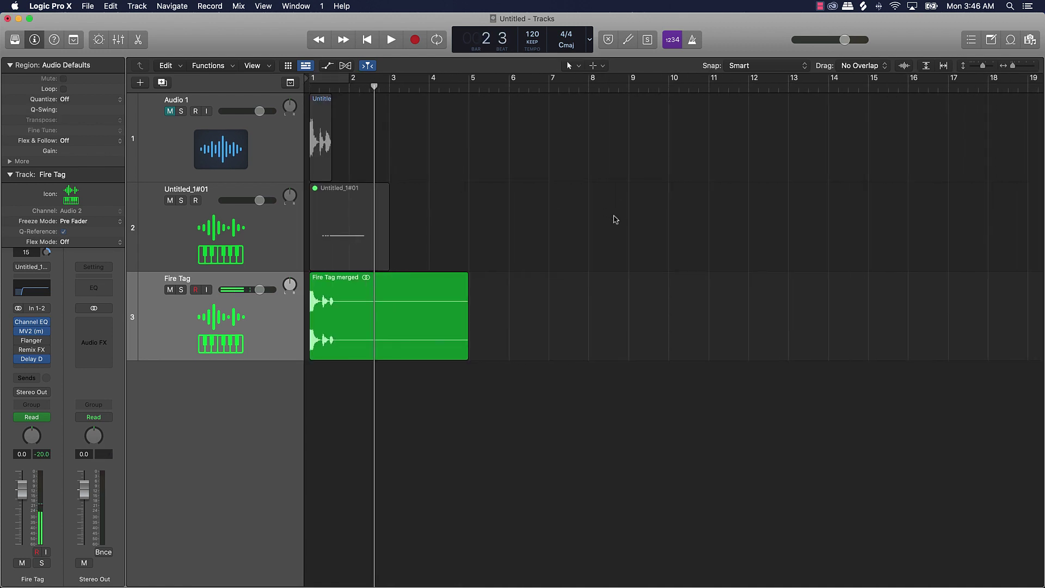
{"action": "key", "text": "Return"}
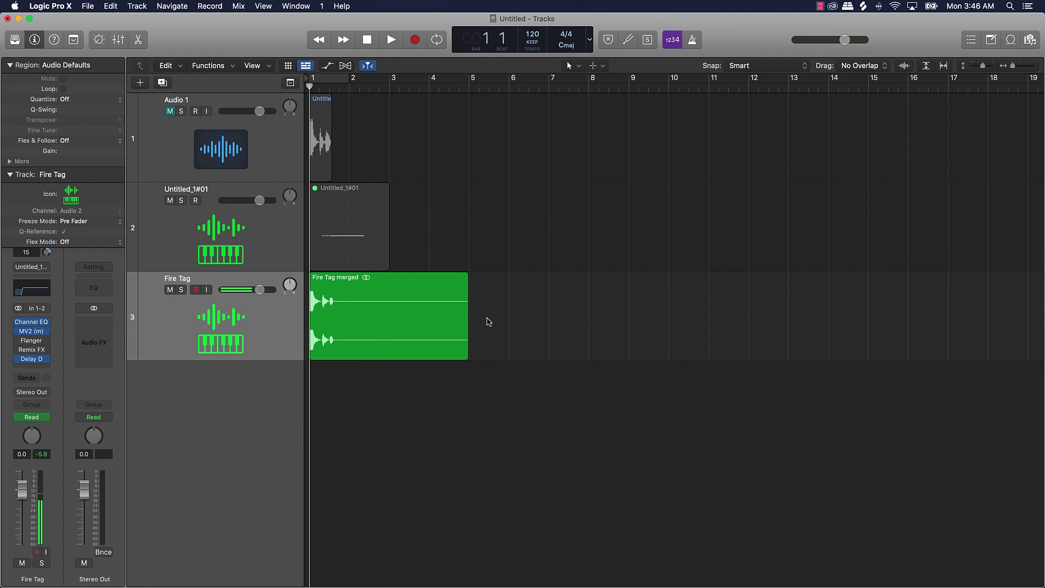
{"action": "key", "text": "space"}
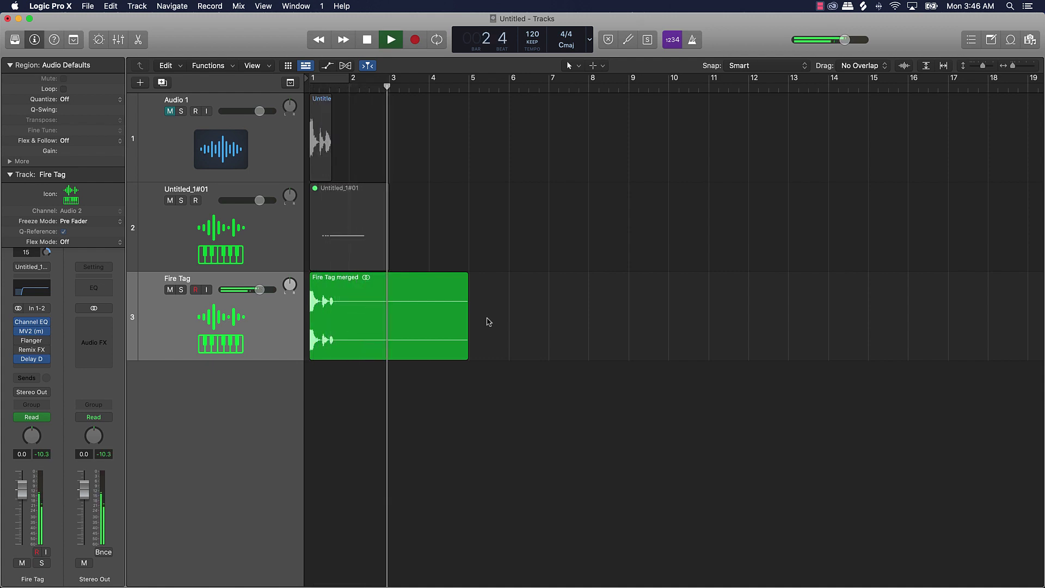
{"action": "key", "text": "space"}
{"action": "key", "text": "Return"}
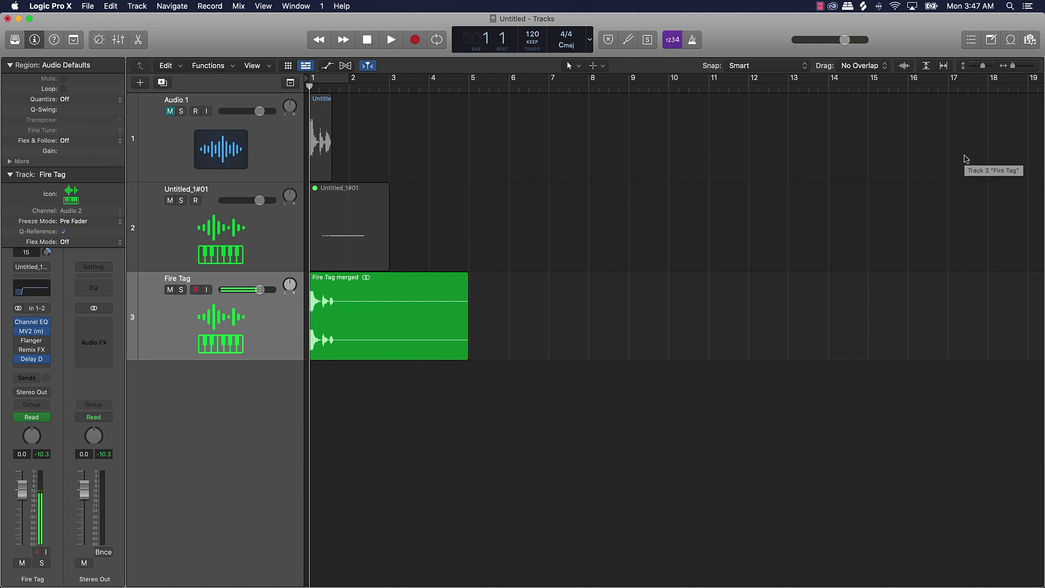
Shorten the project so that its end falls at 5 2 1 1
{"action": "scroll", "coordinate": [963, 157], "scroll_direction": "down", "scroll_amount": 1}
{"action": "mouse_move", "coordinate": [1037, 76]}
{"action": "left_mouse_down"}
{"action": "mouse_move", "coordinate": [613, 178]}
{"action": "mouse_move", "coordinate": [471, 198]}
{"action": "left_mouse_up"}
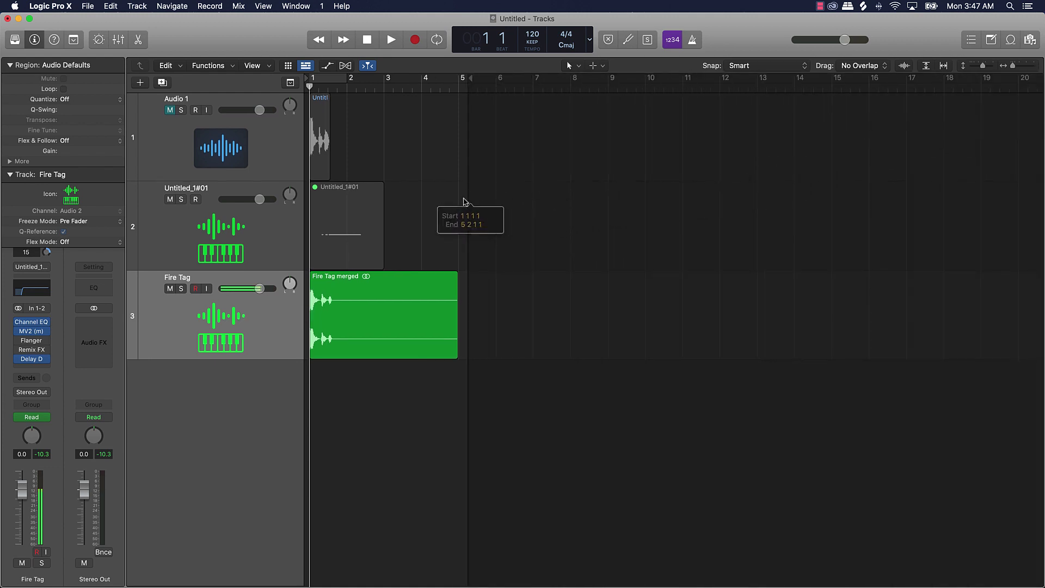
Export the joined Fire Tag region to the Desktop as a 24-bit WAVE file with normalizing off
{"action": "right_click", "coordinate": [412, 292]}
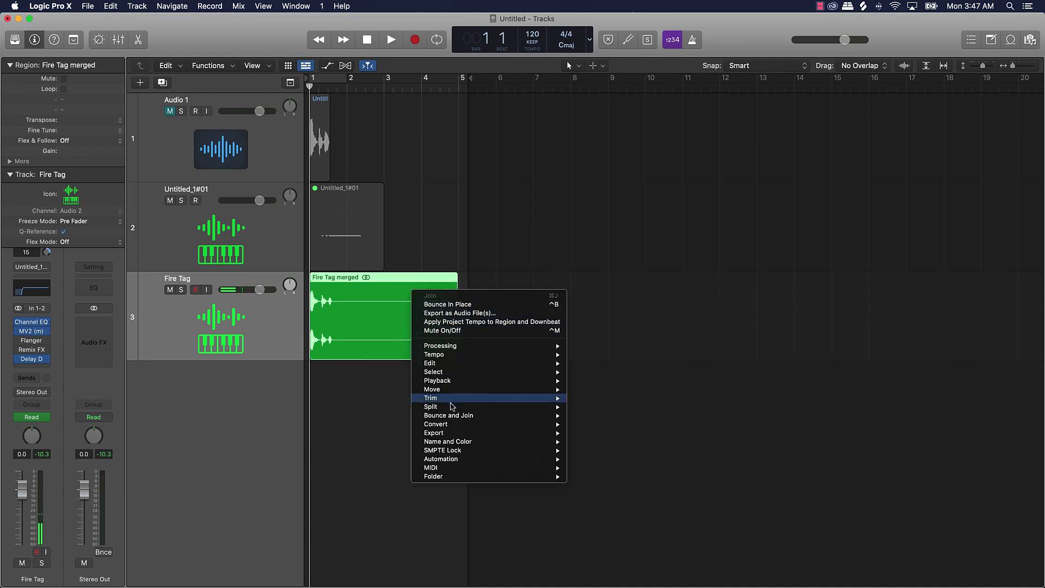
{"action": "mouse_move", "coordinate": [449, 433]}
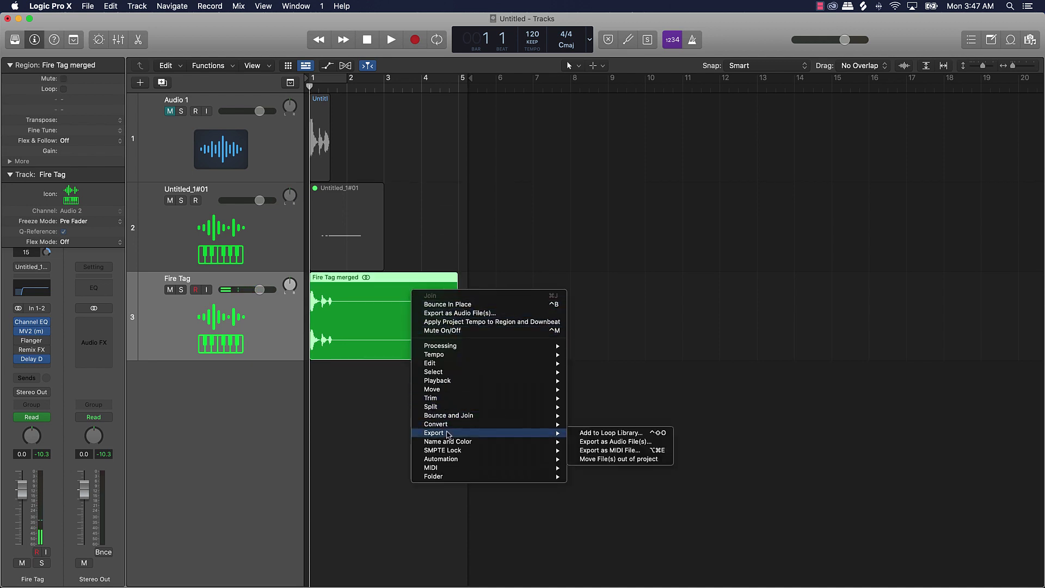
{"action": "left_click", "coordinate": [631, 443]}
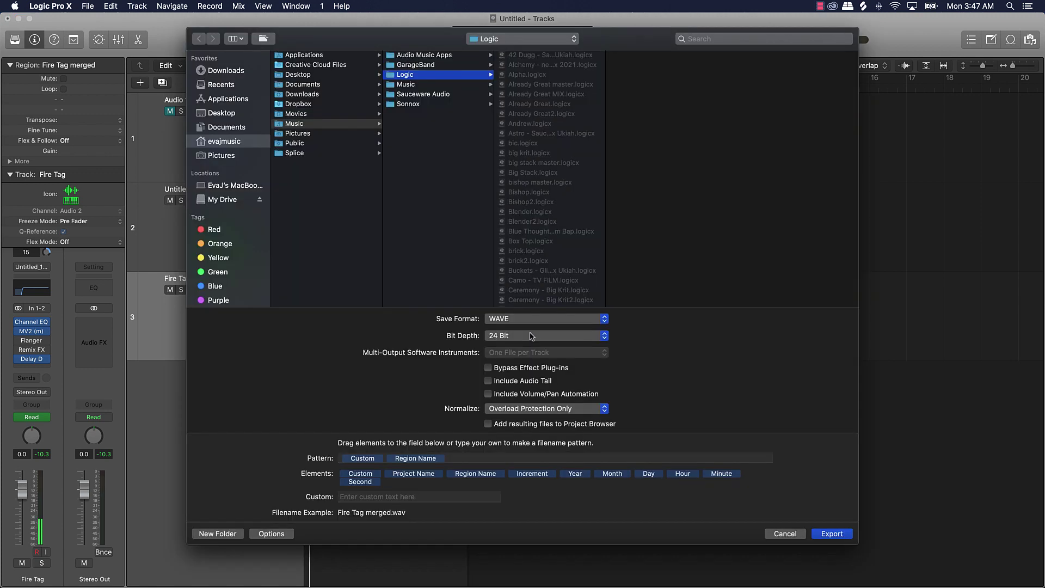
{"action": "left_click", "coordinate": [220, 113]}
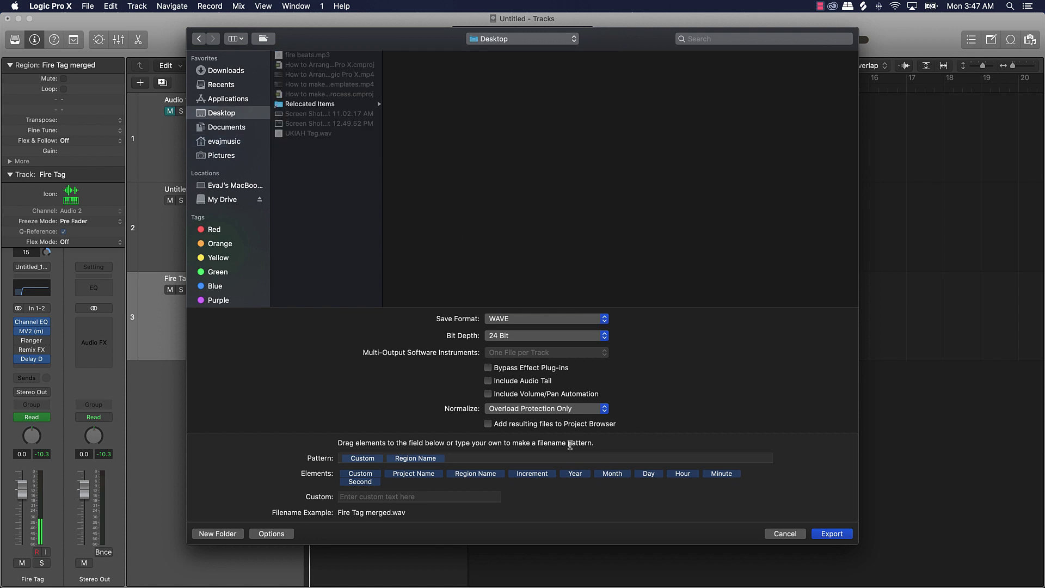
{"action": "left_click", "coordinate": [537, 409]}
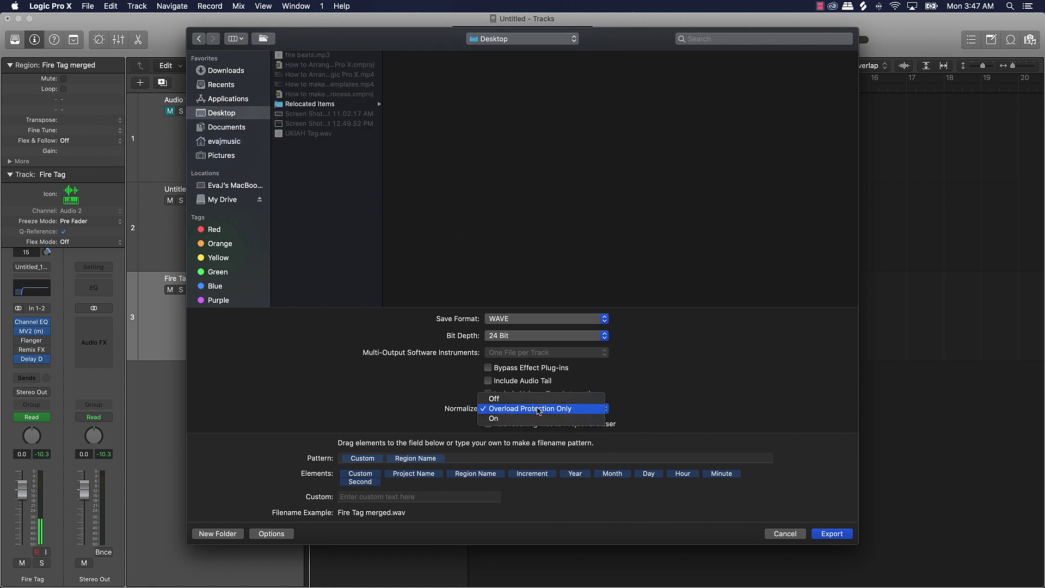
{"action": "left_click", "coordinate": [535, 395]}
{"action": "left_click", "coordinate": [830, 533]}
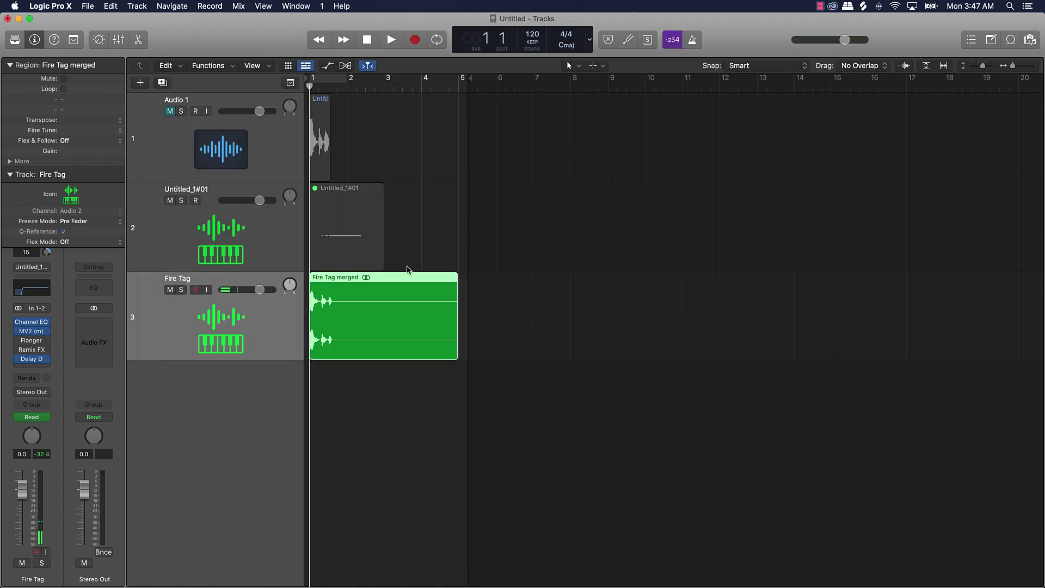
Import Fire Tag merged.wav from the Desktop onto a new audio track at bar 1 and play it with the Fire Tag track muted
{"action": "left_click", "coordinate": [1028, 42]}
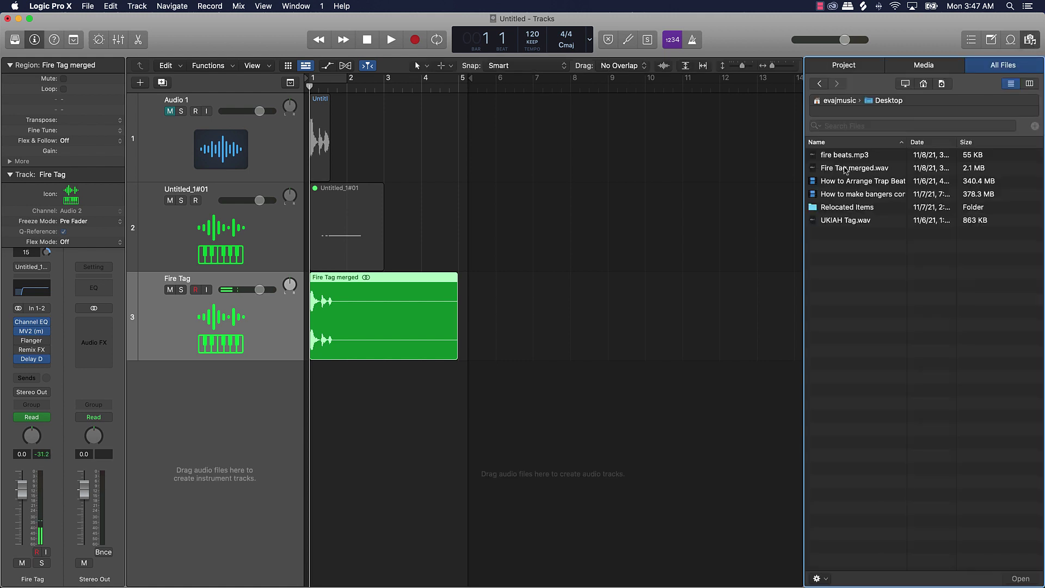
{"action": "left_click_drag", "start_coordinate": [848, 172], "coordinate": [309, 401]}
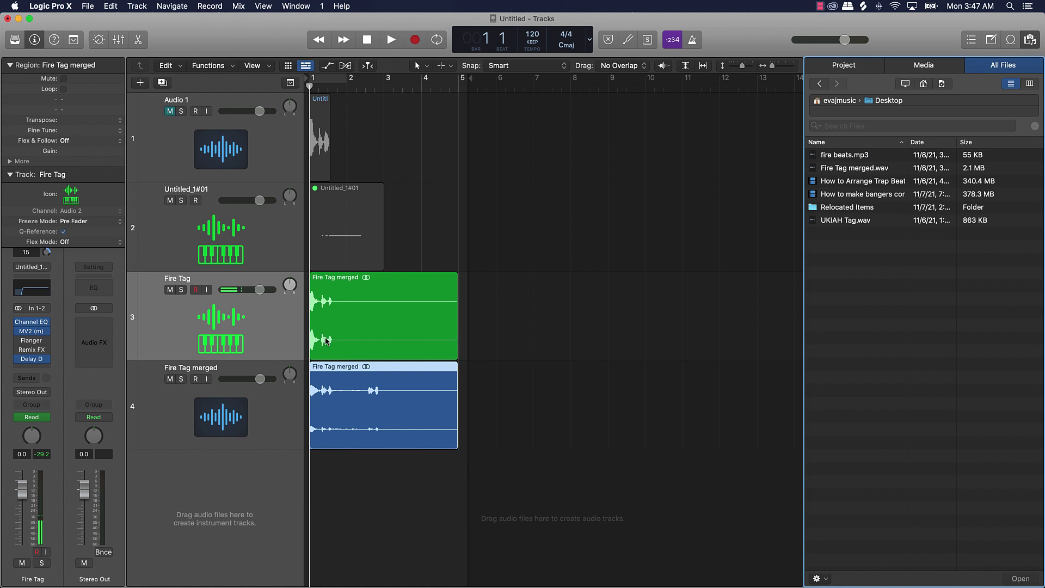
{"action": "left_click", "coordinate": [170, 290]}
{"action": "key", "text": "space"}
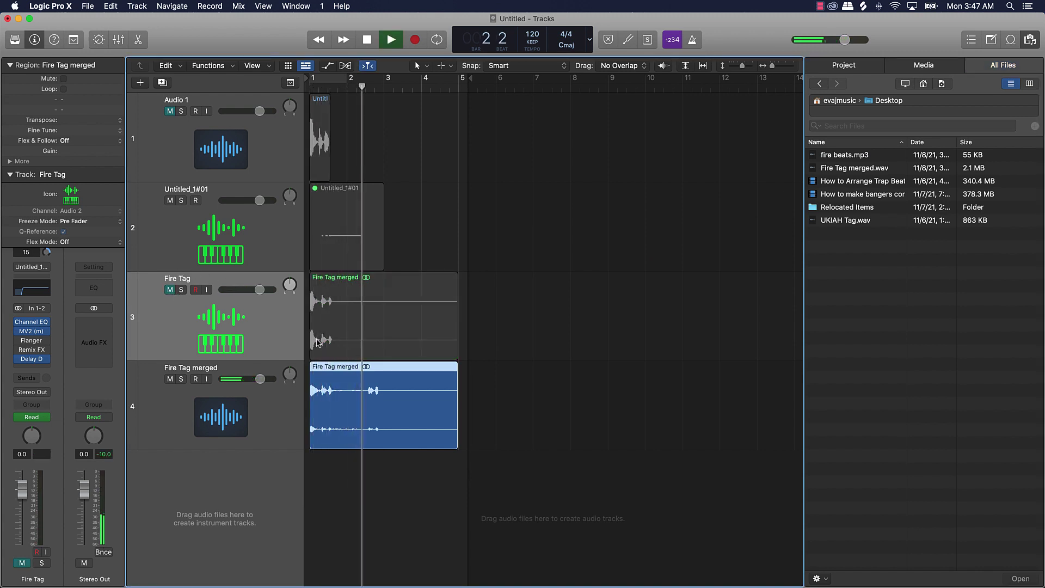
{"action": "key", "text": "space"}
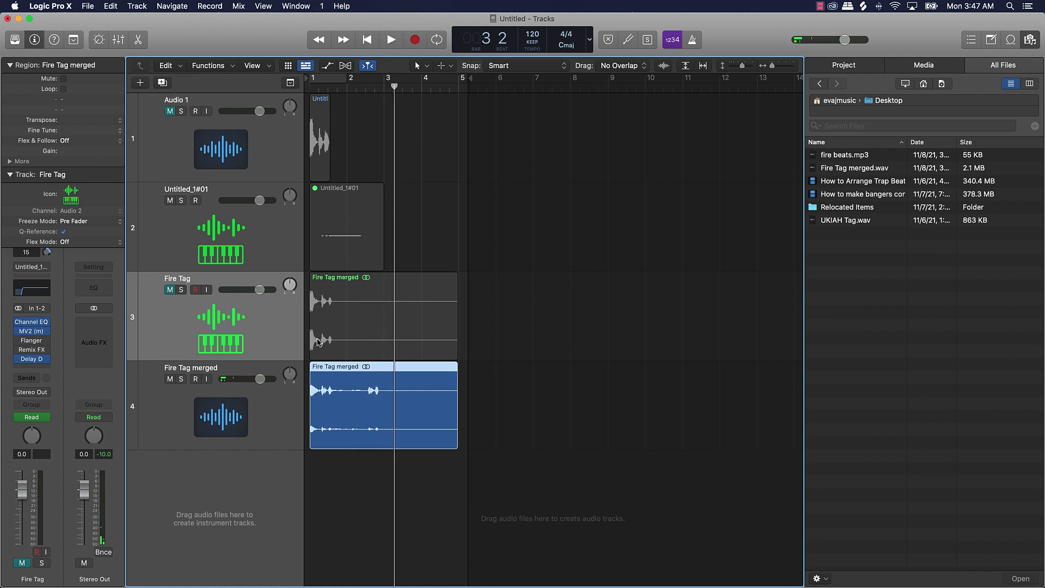
Trim the end of the imported Fire Tag merged region to shortly after beat 4 of bar 2
{"action": "left_click_drag", "start_coordinate": [456, 442], "coordinate": [378, 445]}
{"action": "key", "text": "super+Right"}
{"action": "key", "text": "super+Right"}
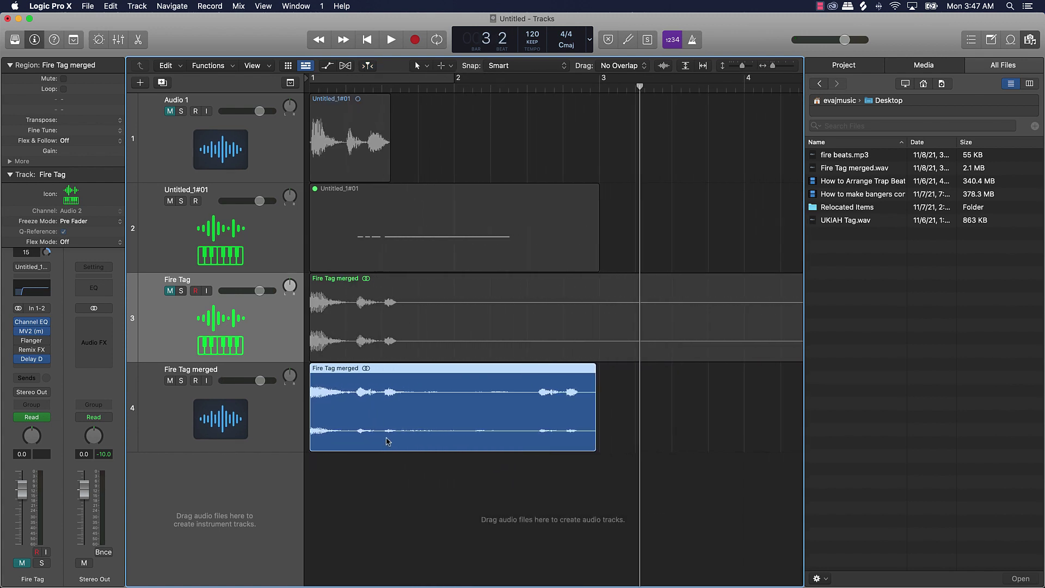
{"action": "key", "text": "super+Left"}
{"action": "key", "text": "super+Down"}
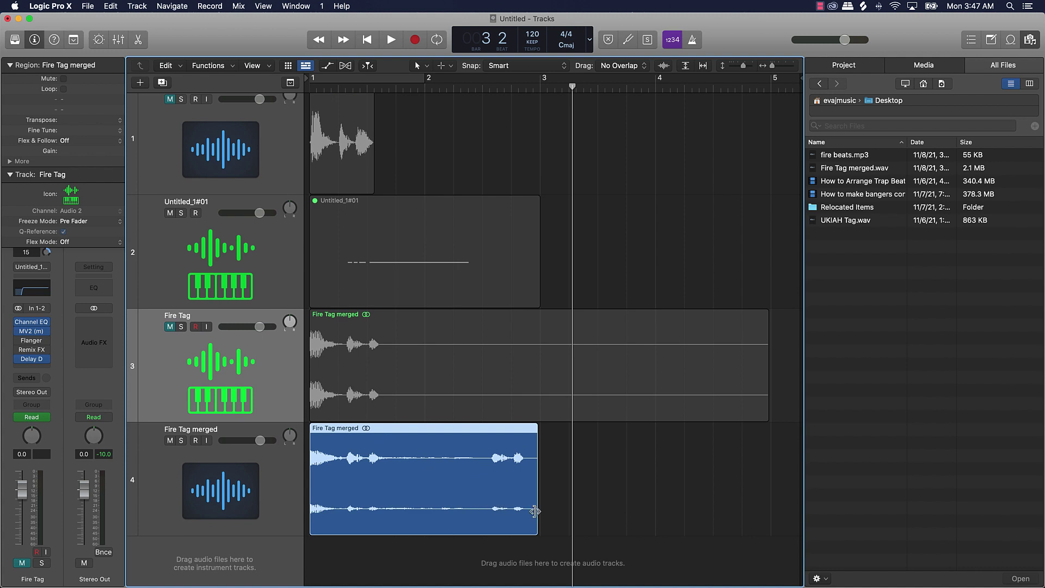
{"action": "left_click_drag", "start_coordinate": [534, 511], "coordinate": [522, 508]}
Insert the stereo Pitch Shifter effect on the new Fire Tag merged track
{"action": "left_click", "coordinate": [237, 476]}
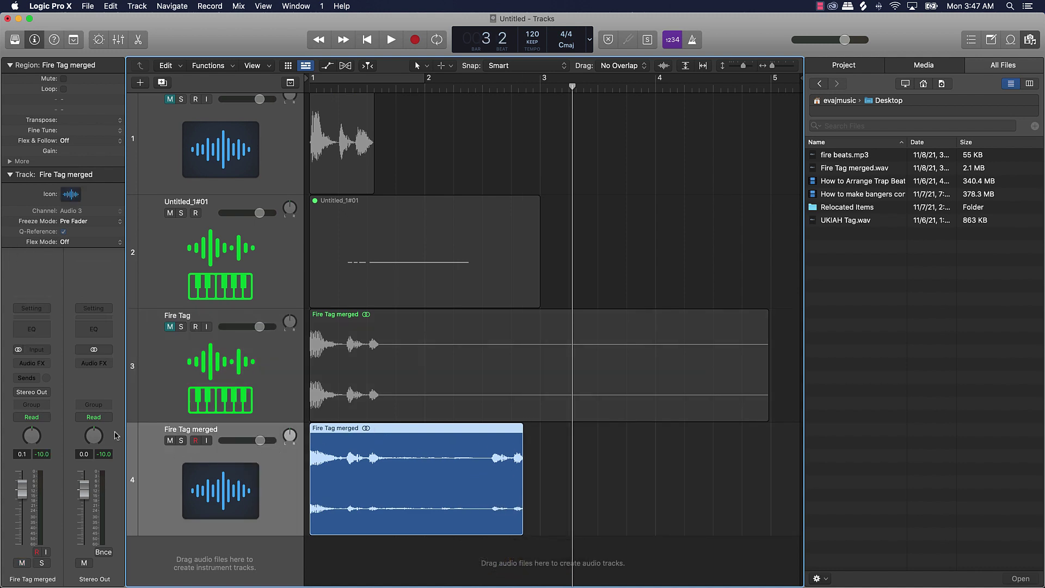
{"action": "left_click", "coordinate": [45, 364]}
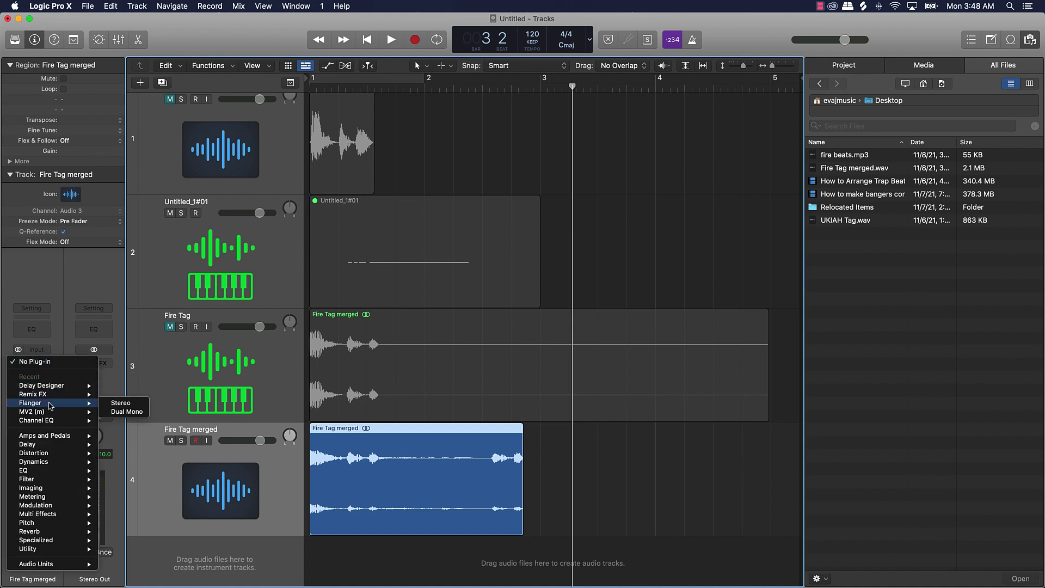
{"action": "mouse_move", "coordinate": [66, 541]}
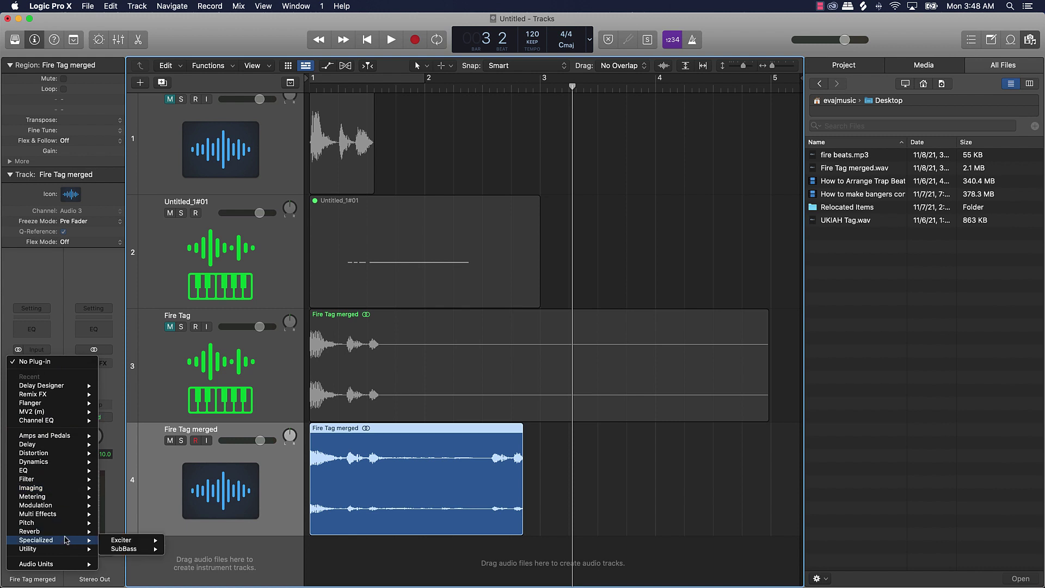
{"action": "mouse_move", "coordinate": [183, 527]}
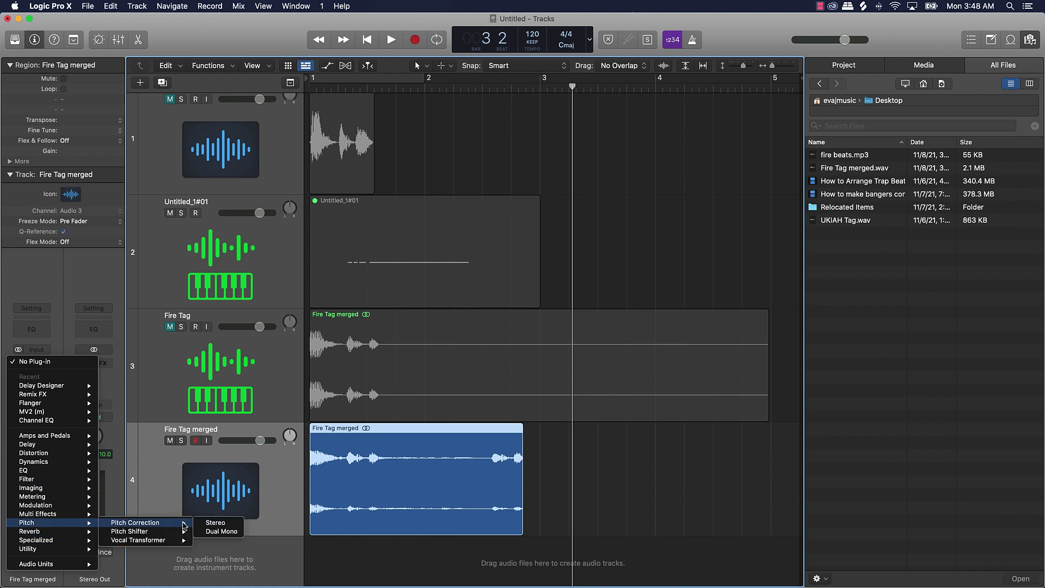
{"action": "left_click", "coordinate": [211, 531]}
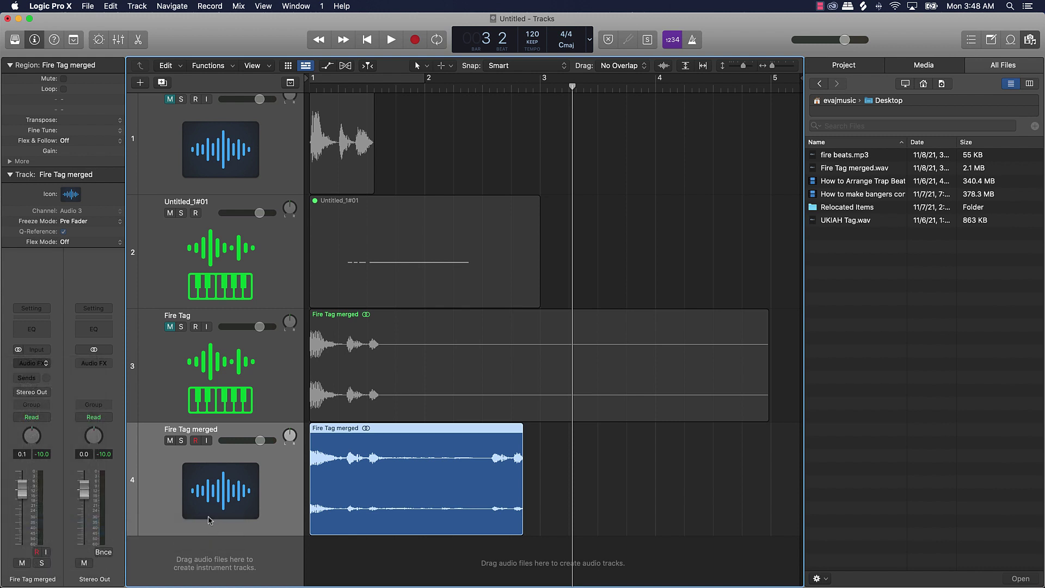
Set the Pitch Shifter to -4 semitones and 100% mix while playing the tag from the start
{"action": "left_click_drag", "start_coordinate": [370, 246], "coordinate": [347, 311]}
{"action": "key", "text": "Return"}
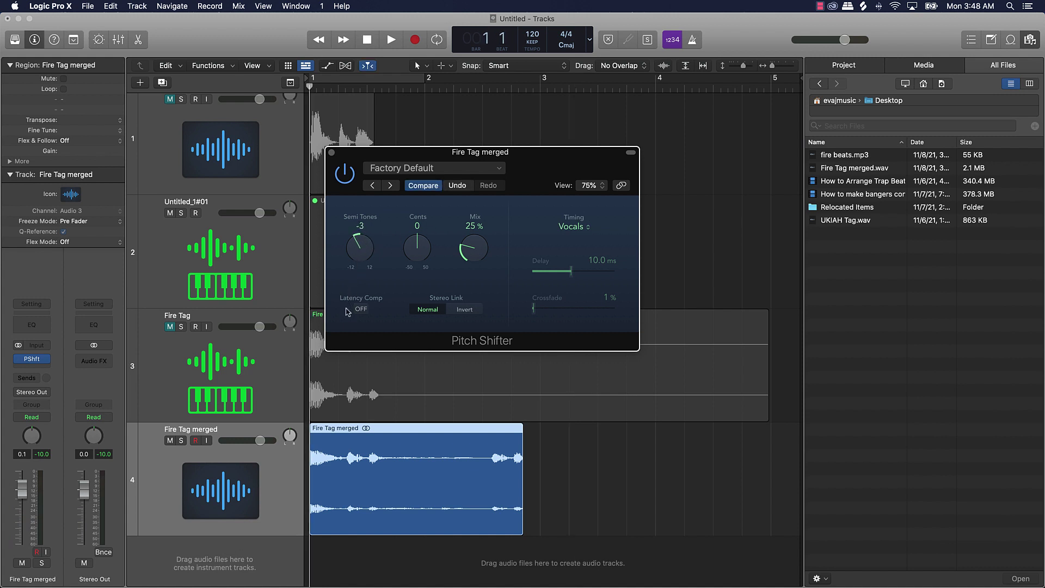
{"action": "key", "text": "space"}
{"action": "left_click_drag", "start_coordinate": [360, 249], "coordinate": [359, 256]}
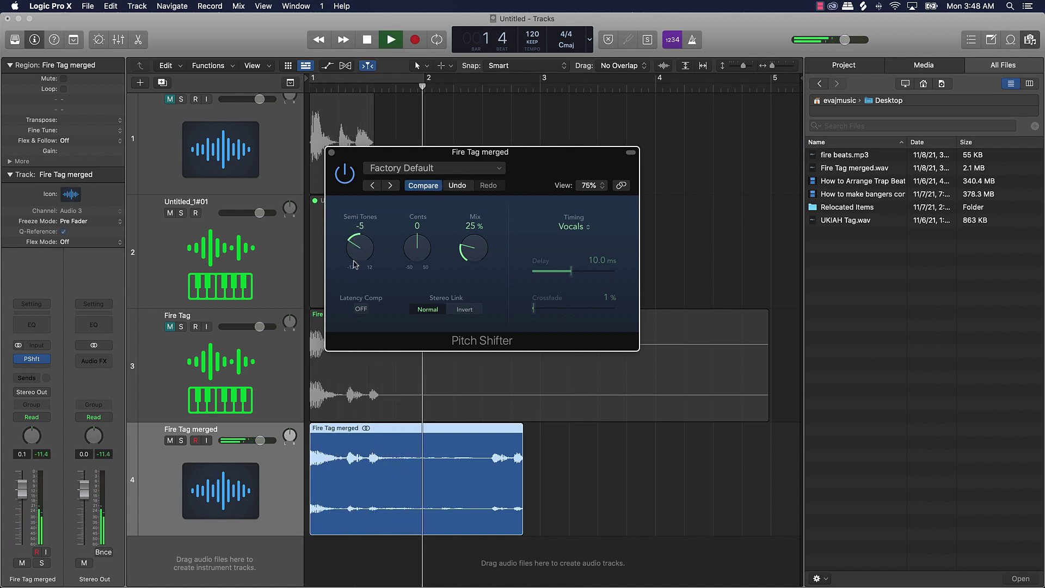
{"action": "left_click_drag", "start_coordinate": [464, 249], "coordinate": [487, 163]}
{"action": "key", "text": "Return"}
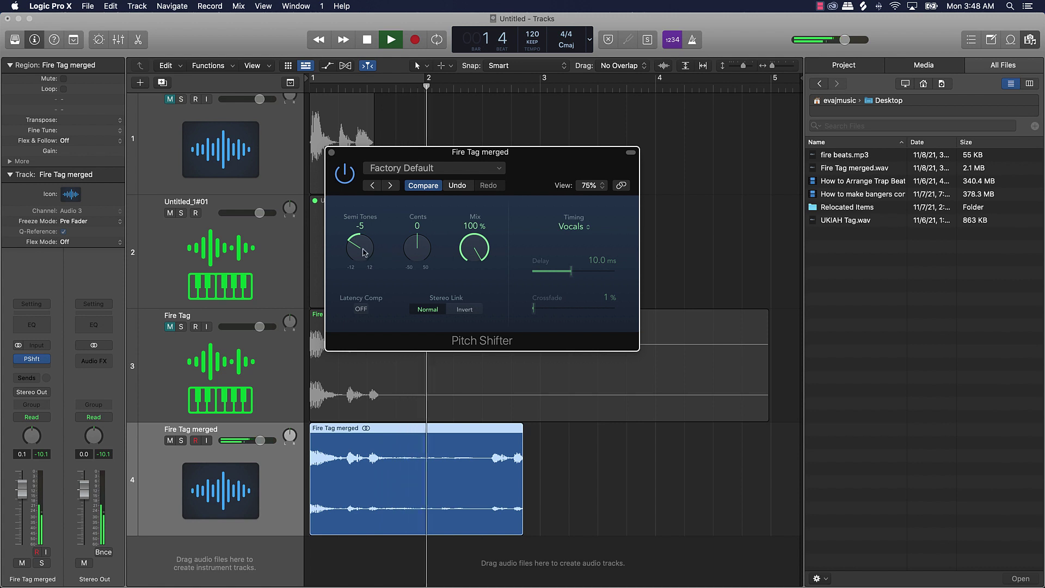
{"action": "left_click_drag", "start_coordinate": [363, 246], "coordinate": [363, 242]}
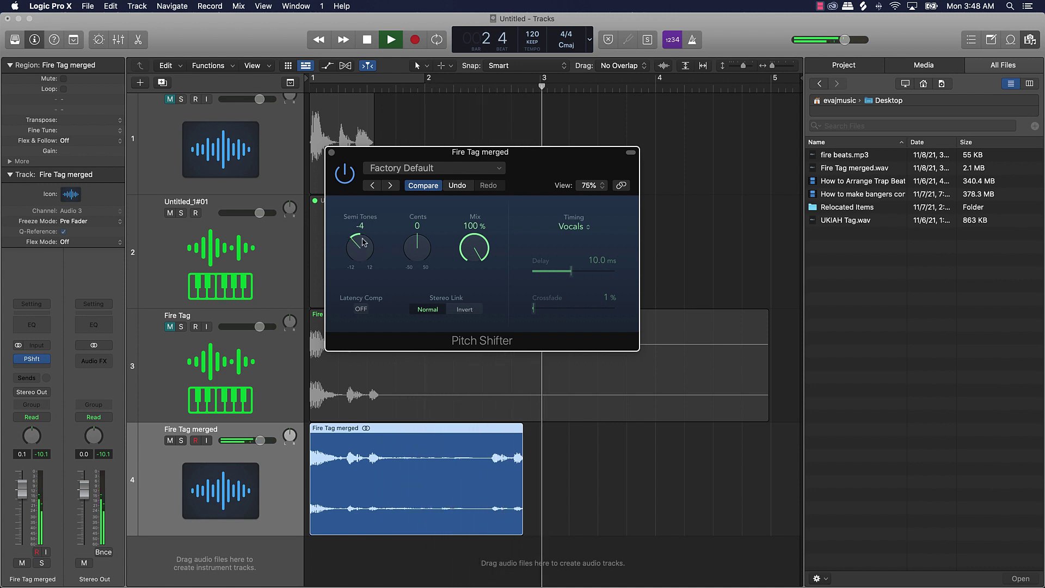
Try Pitch Shifter settings of -2 and 3 semitones while playing the Fire Tag merged region
{"action": "key", "text": "Return"}
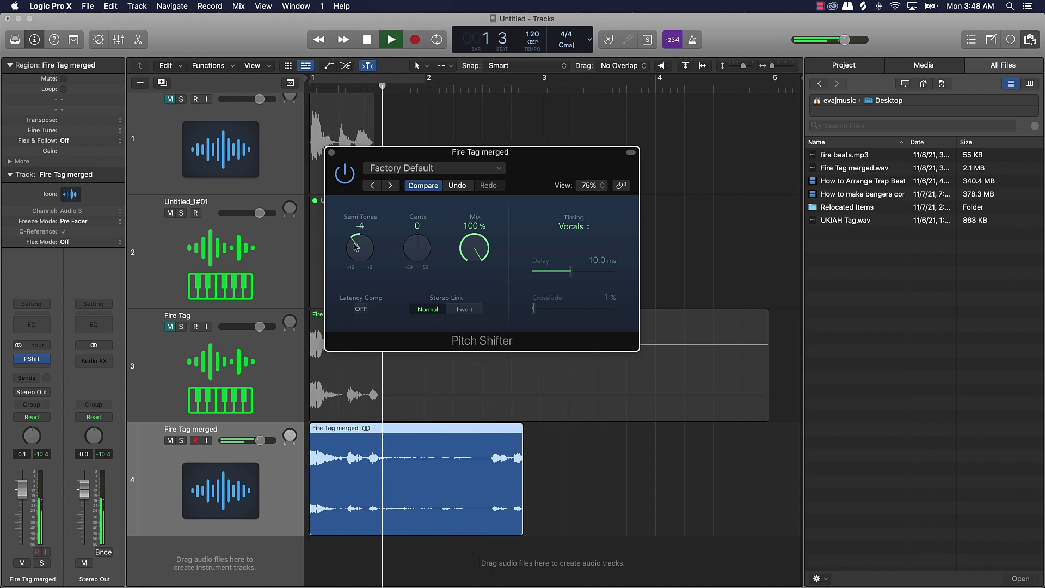
{"action": "left_click_drag", "start_coordinate": [363, 242], "coordinate": [357, 235]}
{"action": "key", "text": "space"}
{"action": "key", "text": "space"}
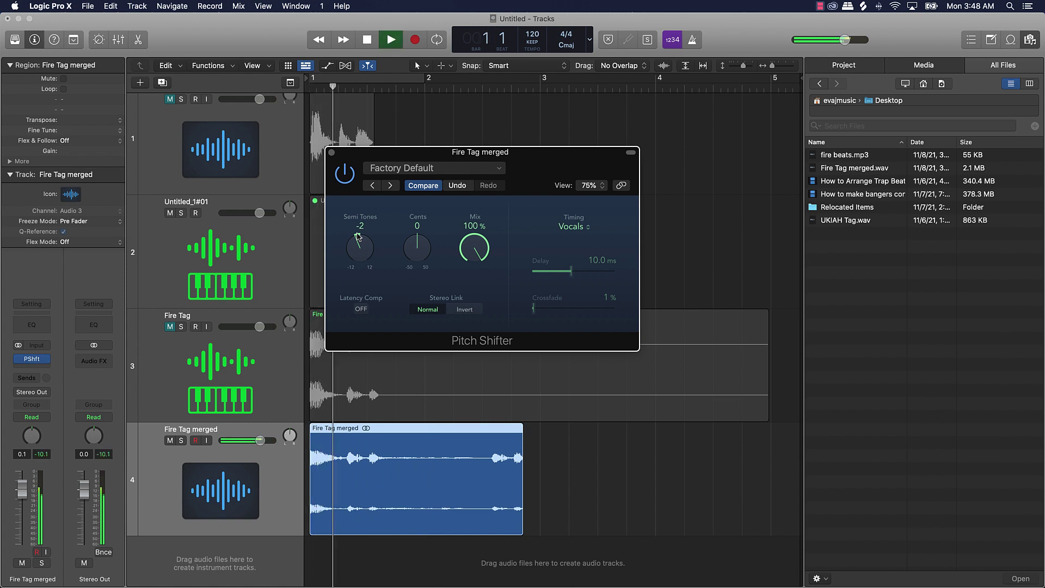
{"action": "key", "text": "space"}
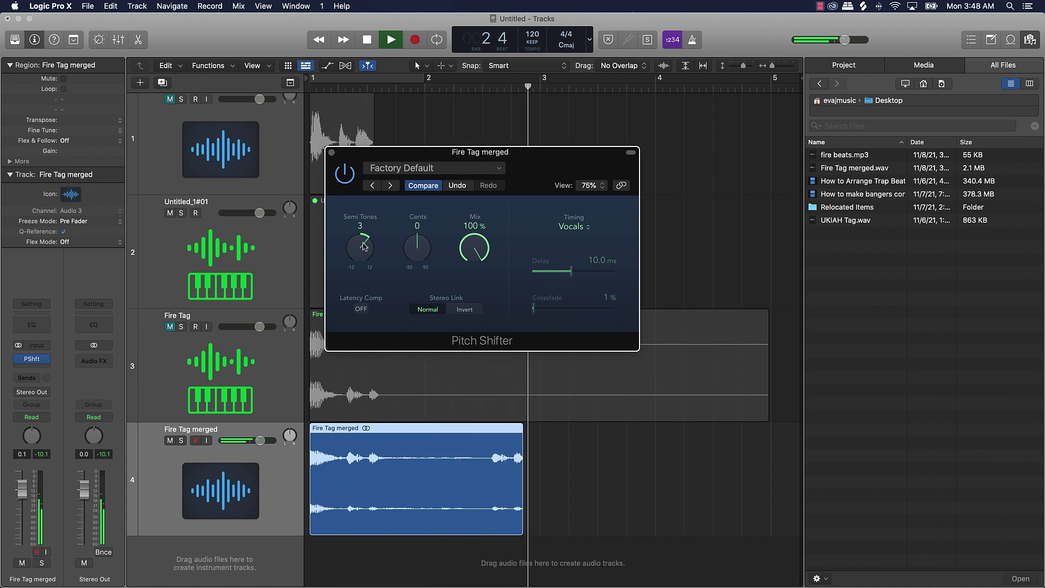
{"action": "key", "text": "space"}
{"action": "key", "text": "space"}
Set the Pitch Shifter to -1 semitone and play the Fire Tag merged region to its end
{"action": "left_click_drag", "start_coordinate": [364, 246], "coordinate": [359, 275]}
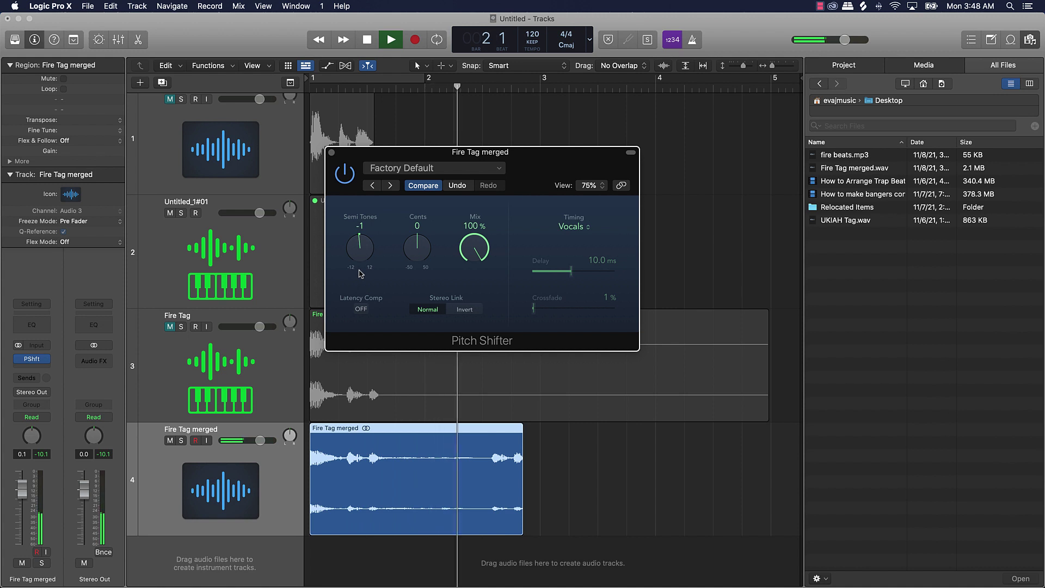
{"action": "key", "text": "space"}
{"action": "key", "text": "space"}
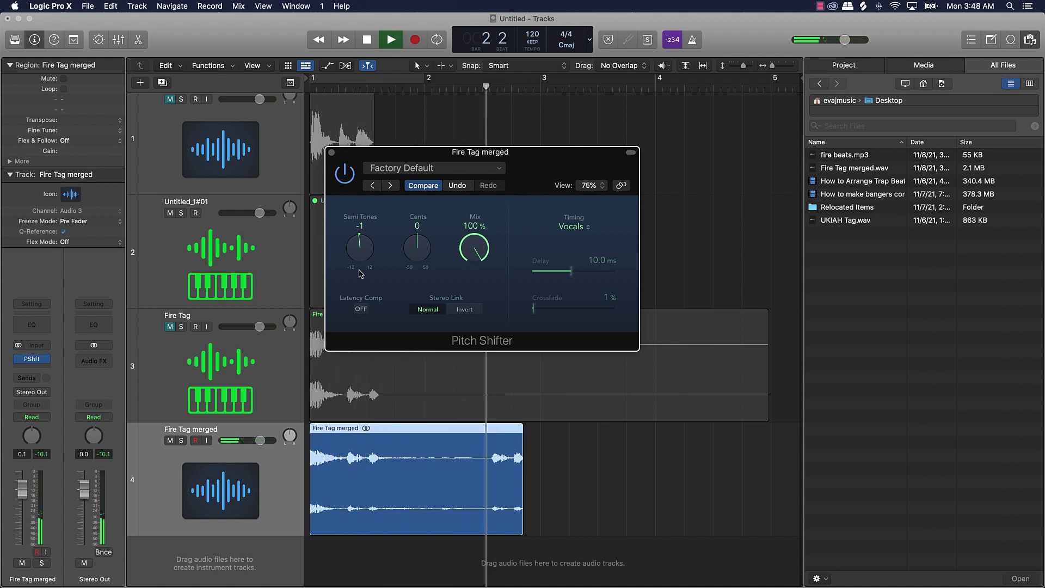
{"action": "key", "text": "space"}
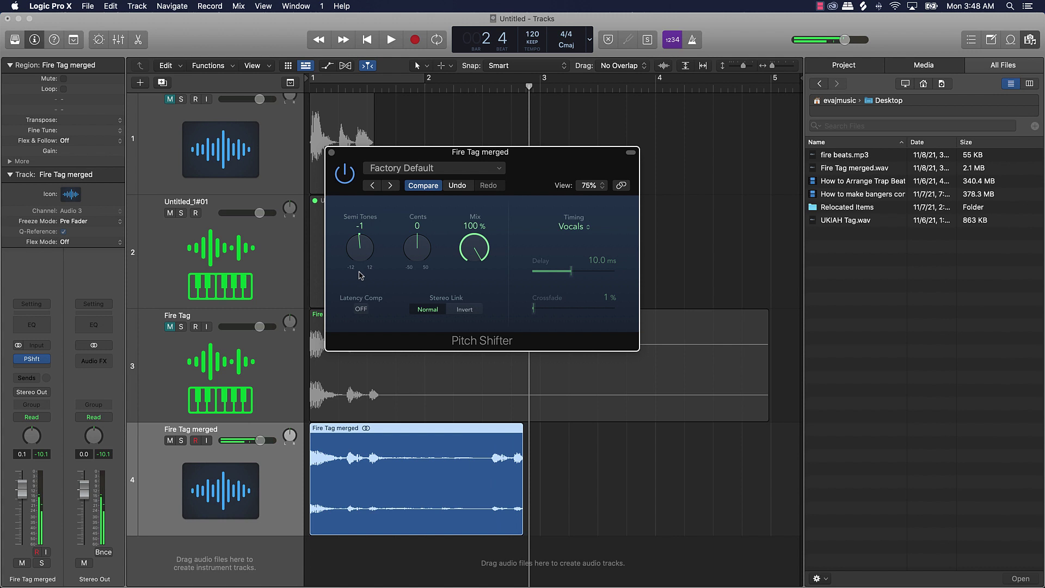
Draw a fade-out with the Fade tool from about bar 2 to the end of the Fire Tag merged region
{"action": "right_click", "coordinate": [538, 469]}
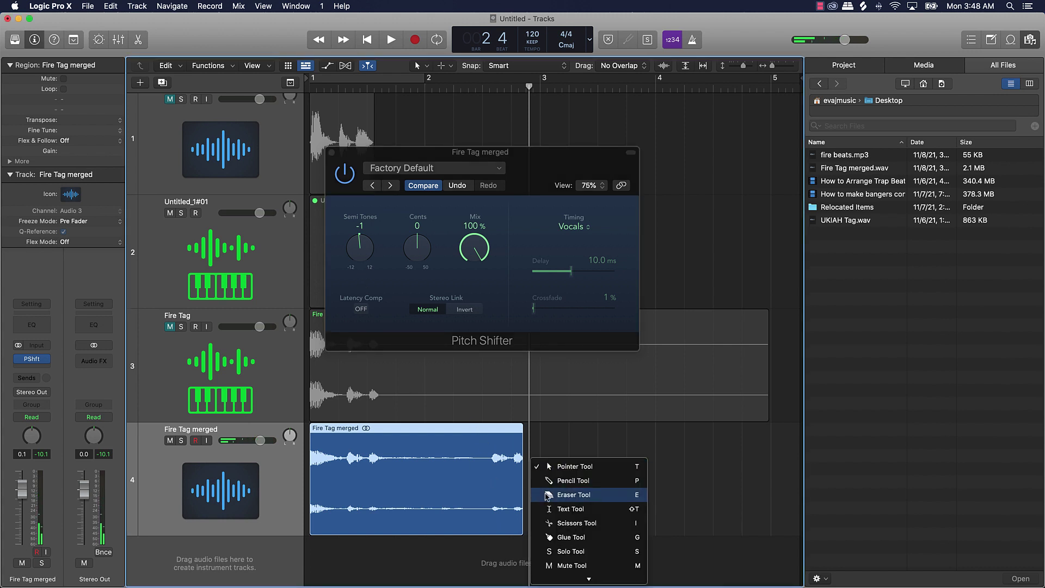
{"action": "scroll", "coordinate": [561, 495], "scroll_direction": "down", "scroll_amount": 3}
{"action": "left_click", "coordinate": [565, 504]}
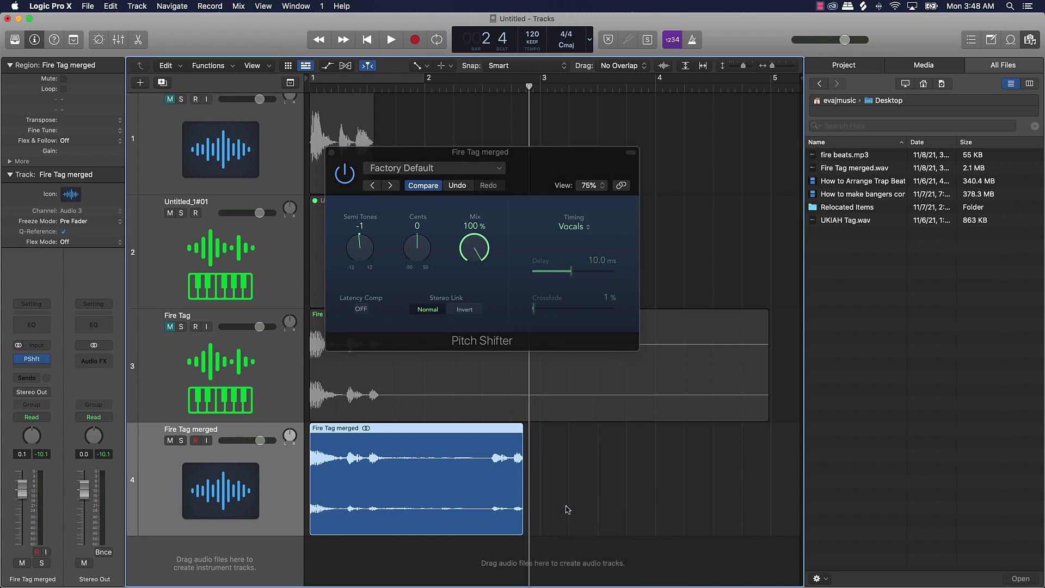
{"action": "left_click_drag", "start_coordinate": [520, 431], "coordinate": [427, 433]}
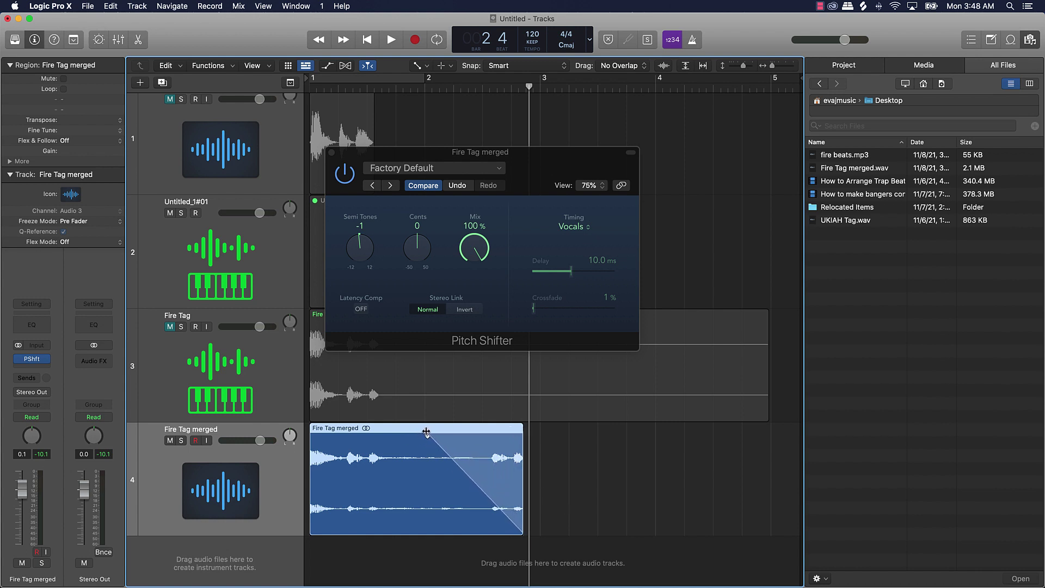
Change the Fire Tag merged region's fade-out type to Slow Down, play it back, and return to the project start
{"action": "right_click", "coordinate": [466, 443]}
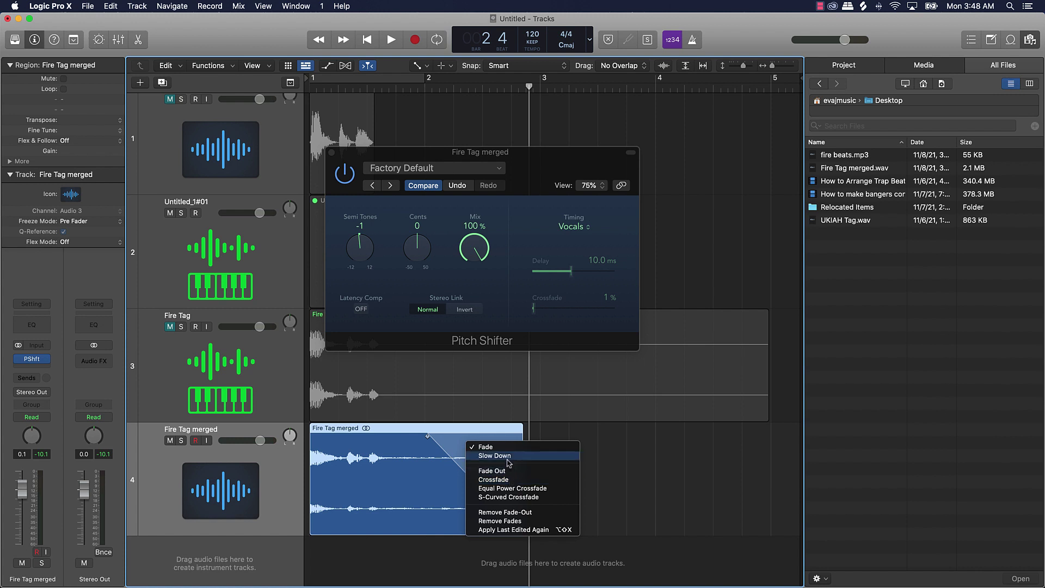
{"action": "left_click", "coordinate": [508, 457]}
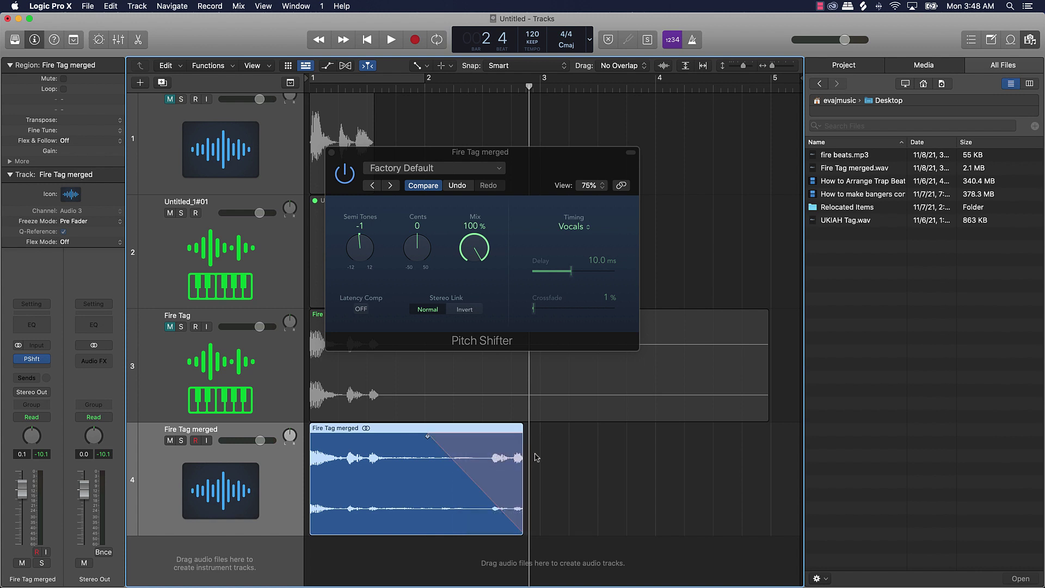
{"action": "key", "text": "space"}
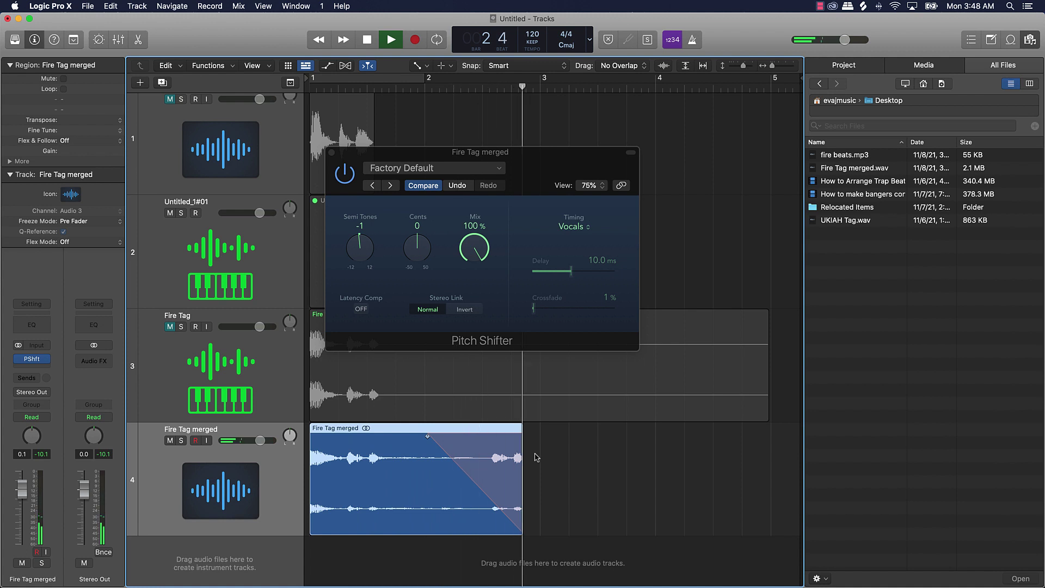
{"action": "key", "text": "space"}
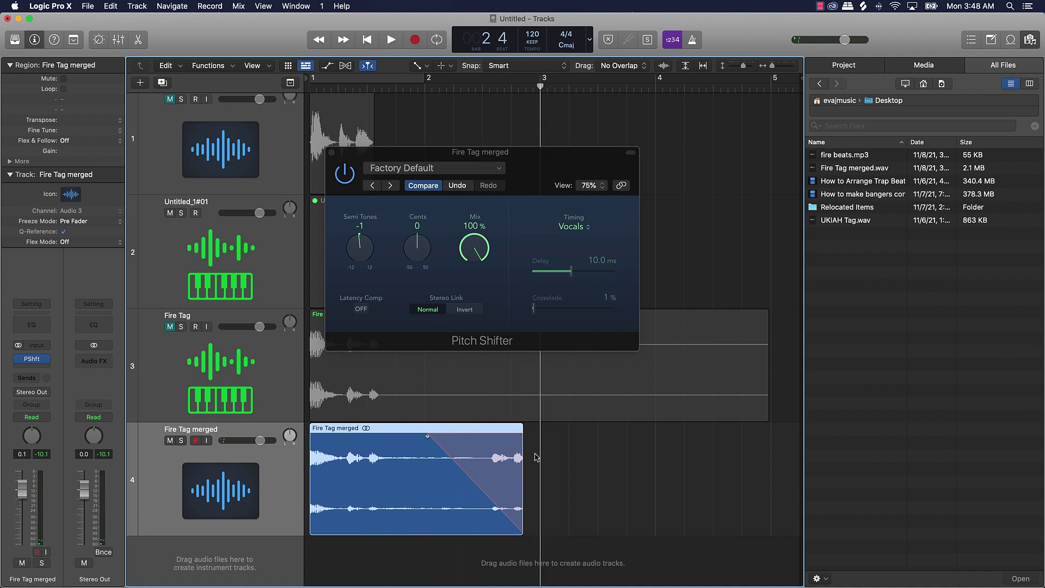
{"action": "key", "text": "Return"}
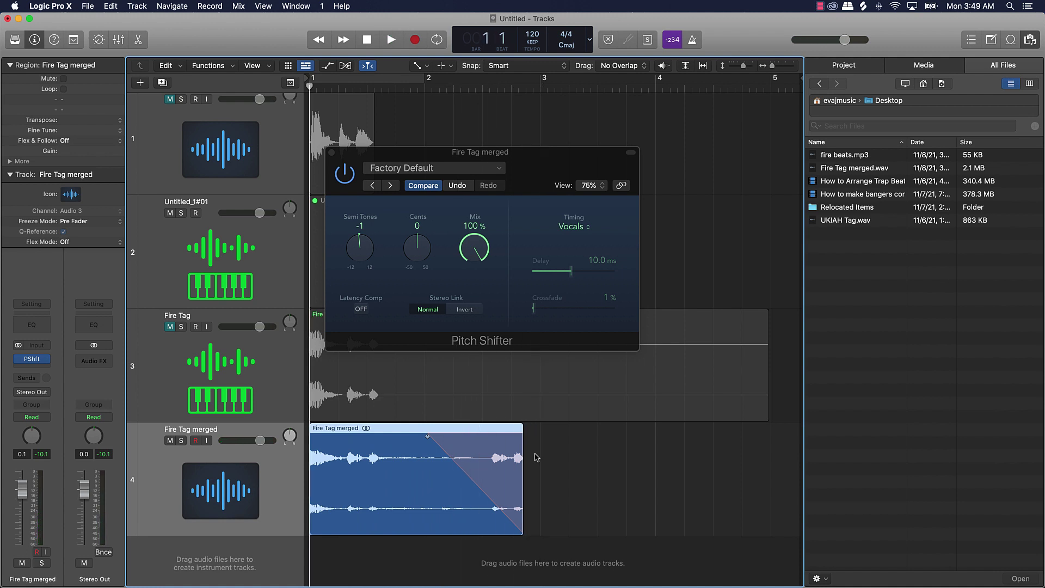
Close the Pitch Shifter and insert a Compressor after it on the Fire Tag merged track
{"action": "left_click", "coordinate": [332, 153]}
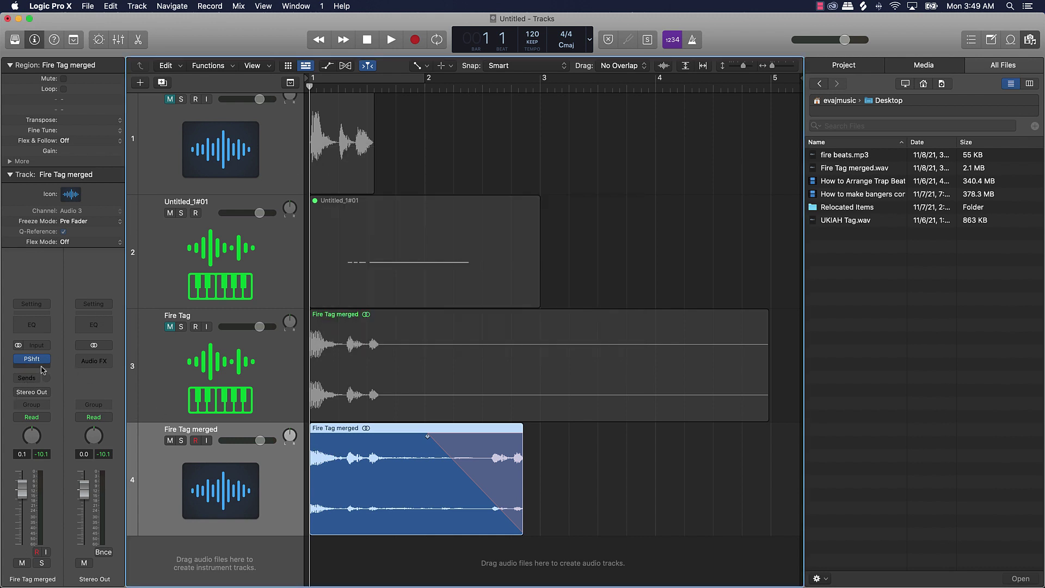
{"action": "left_click", "coordinate": [32, 368]}
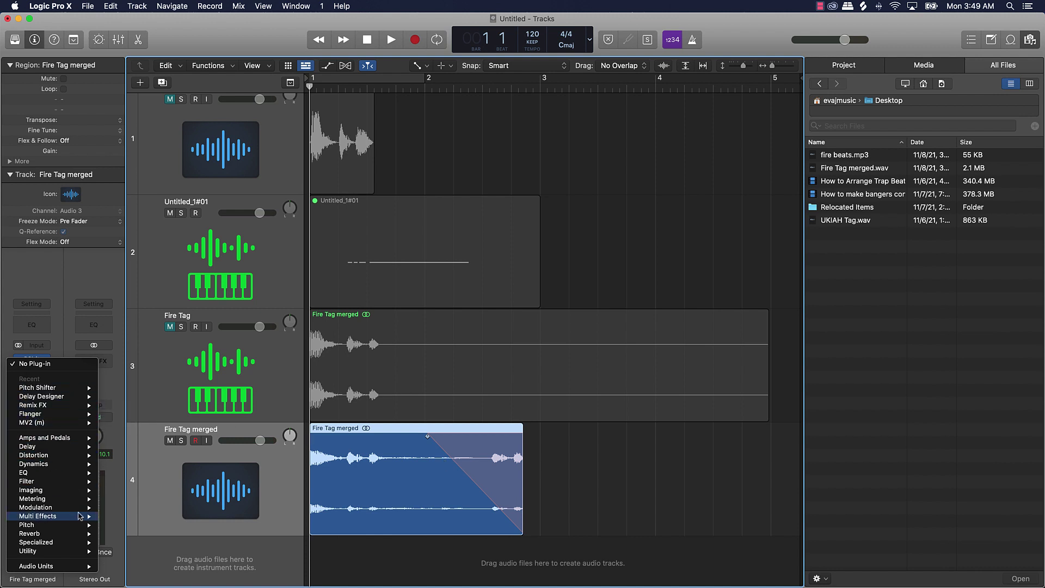
{"action": "mouse_move", "coordinate": [82, 464]}
{"action": "mouse_move", "coordinate": [129, 473]}
{"action": "left_click", "coordinate": [211, 473]}
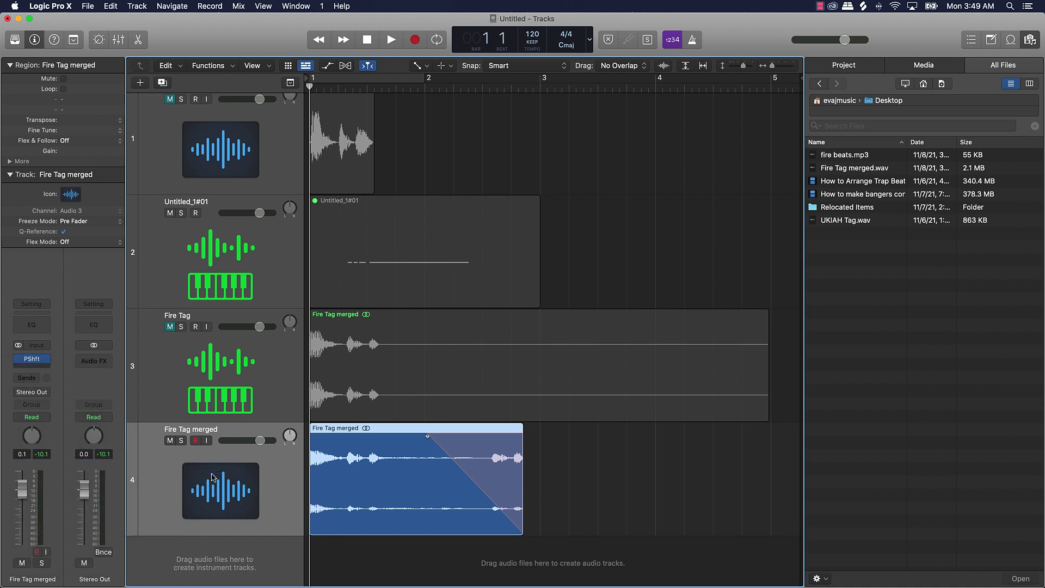
Set the Compressor to the Studio FET model, play the tag through it, and close the plug-in
{"action": "left_click", "coordinate": [519, 219]}
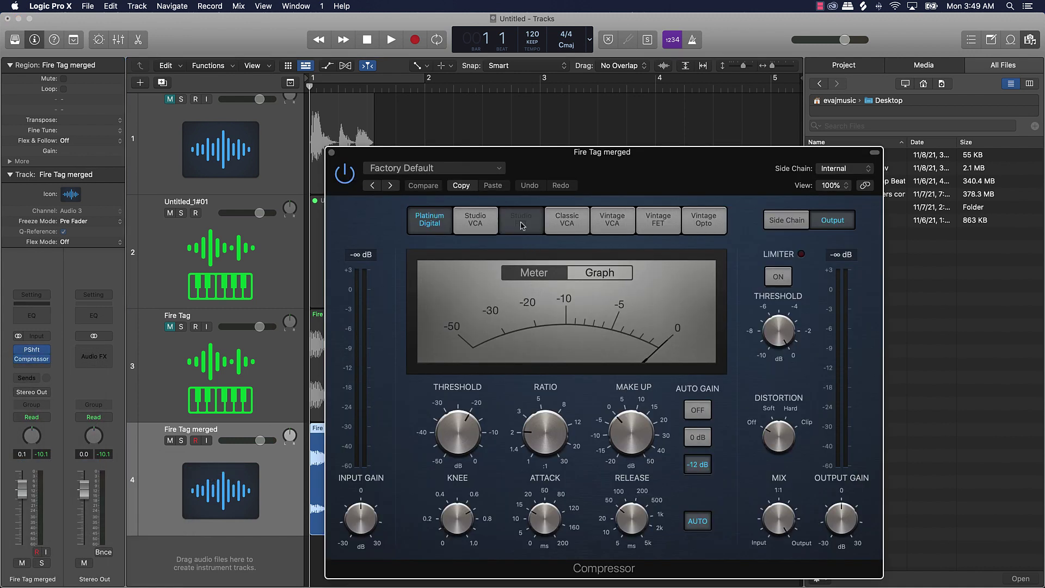
{"action": "key", "text": "space"}
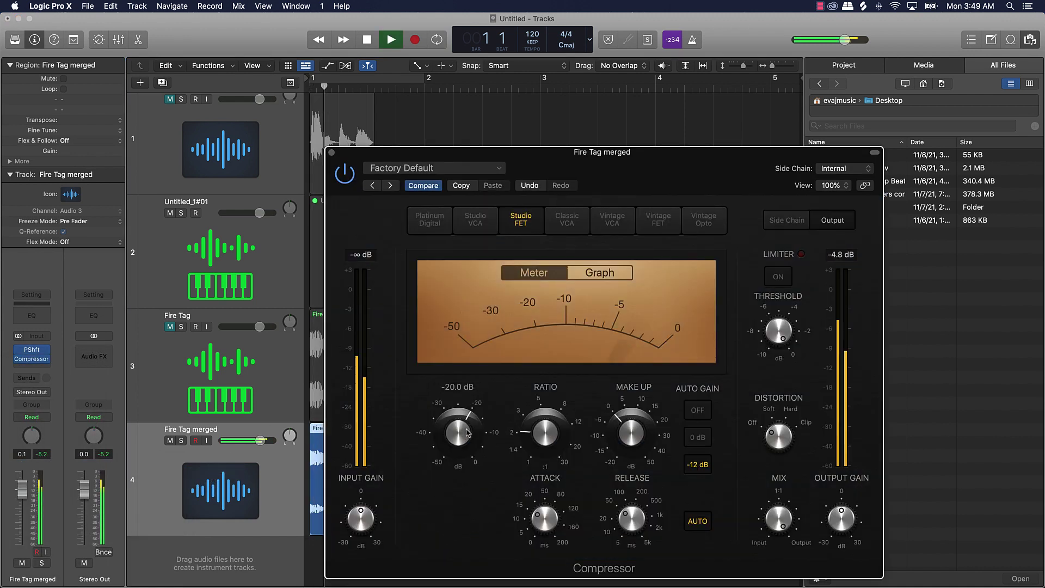
{"action": "left_click", "coordinate": [331, 152]}
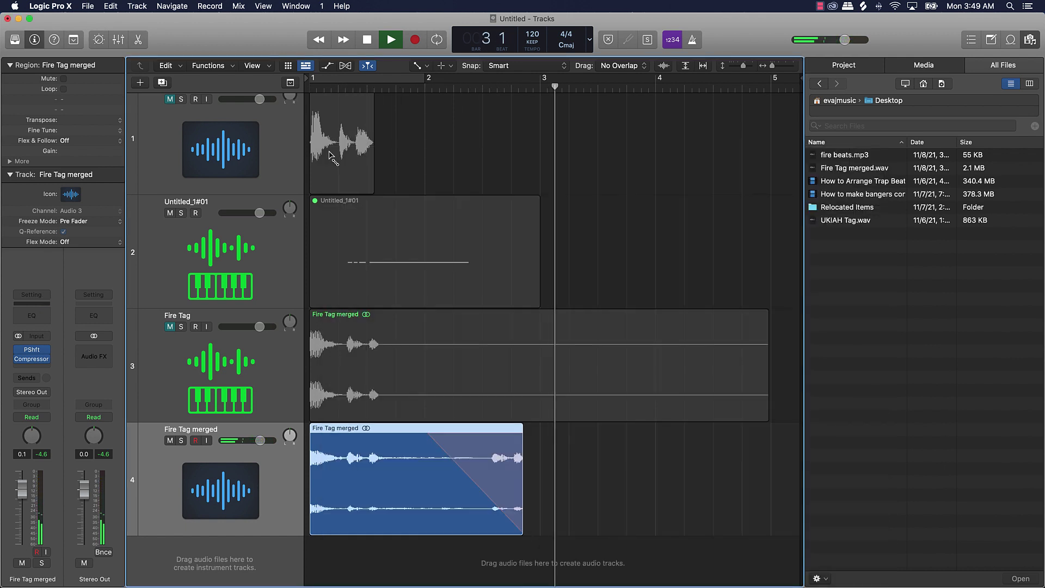
{"action": "key", "text": "space"}
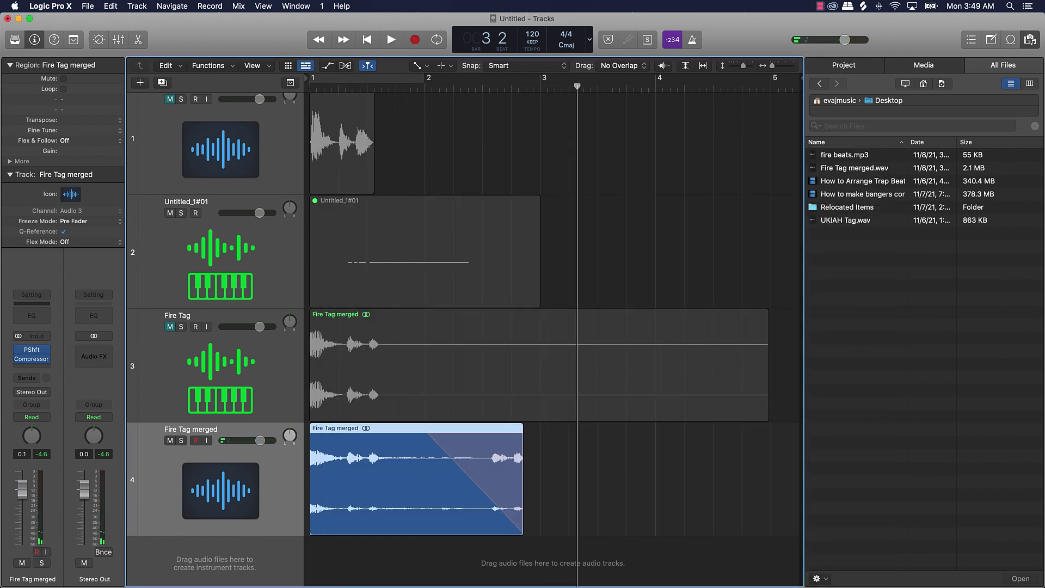
{"action": "right_click", "coordinate": [347, 438]}
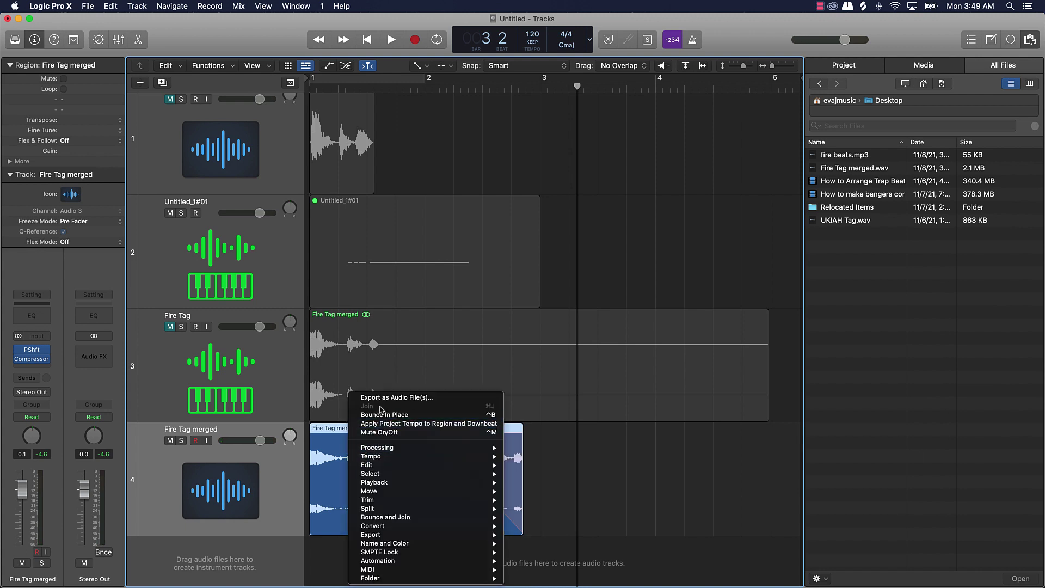
{"action": "left_click", "coordinate": [322, 432]}
{"action": "right_click", "coordinate": [327, 430]}
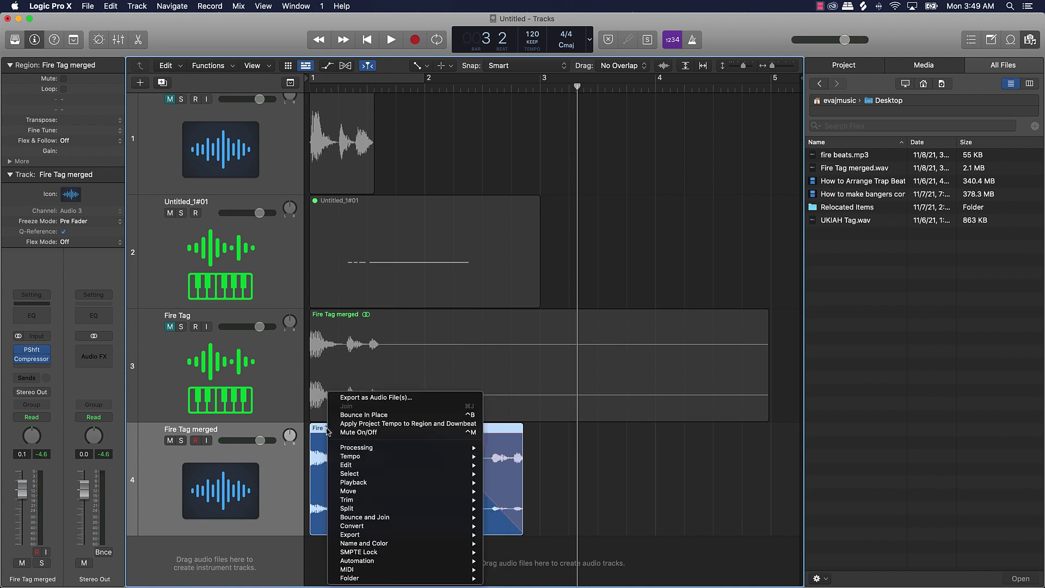
{"action": "left_click", "coordinate": [649, 453]}
Bounce the Fire Tag merged region in place to a new track, with the source muted and the audio tail included in the file
{"action": "key", "text": "t"}
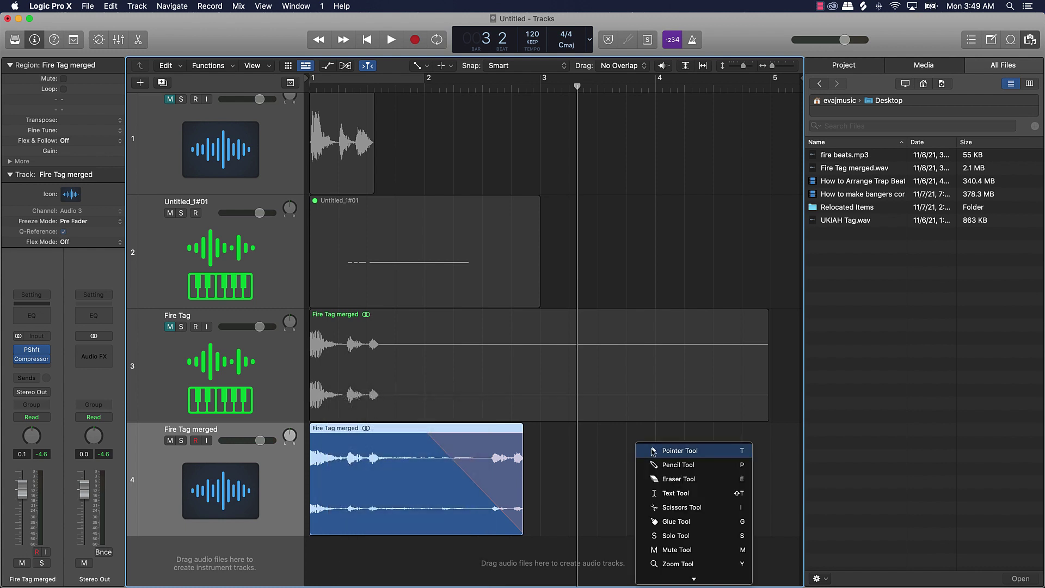
{"action": "key", "text": "t"}
{"action": "right_click", "coordinate": [354, 452]}
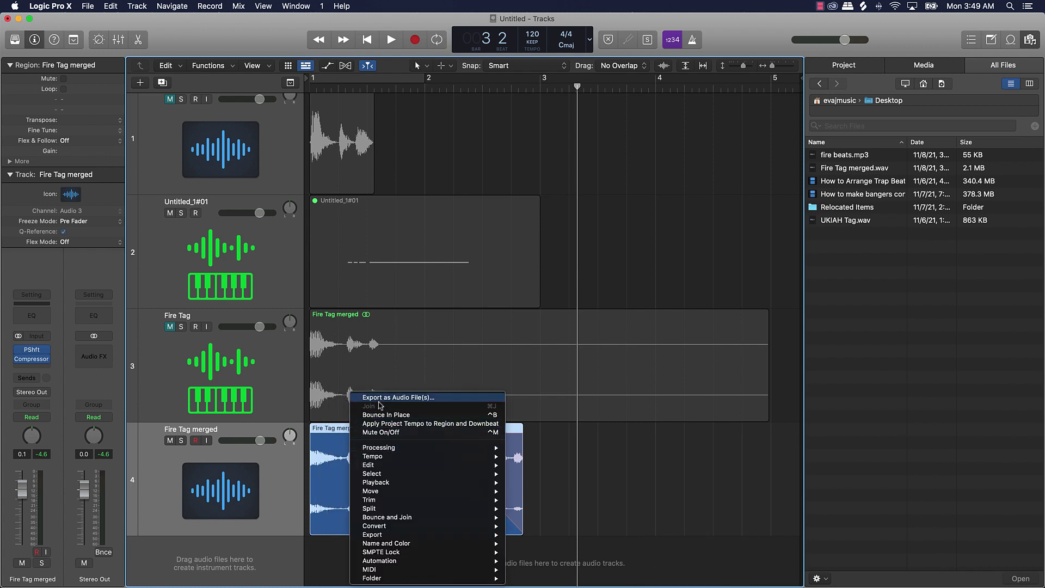
{"action": "left_click", "coordinate": [371, 415]}
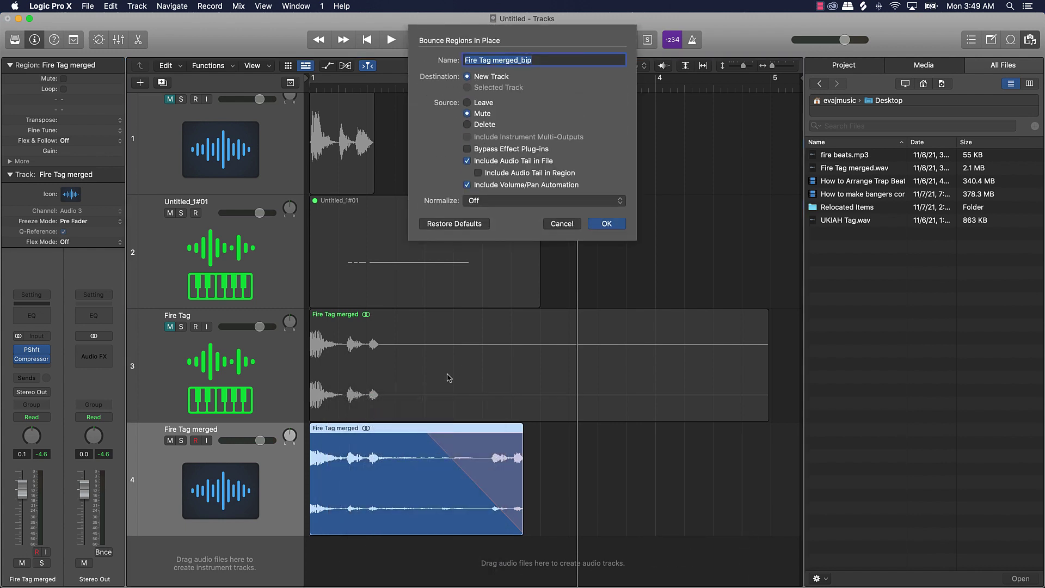
{"action": "left_click", "coordinate": [619, 225]}
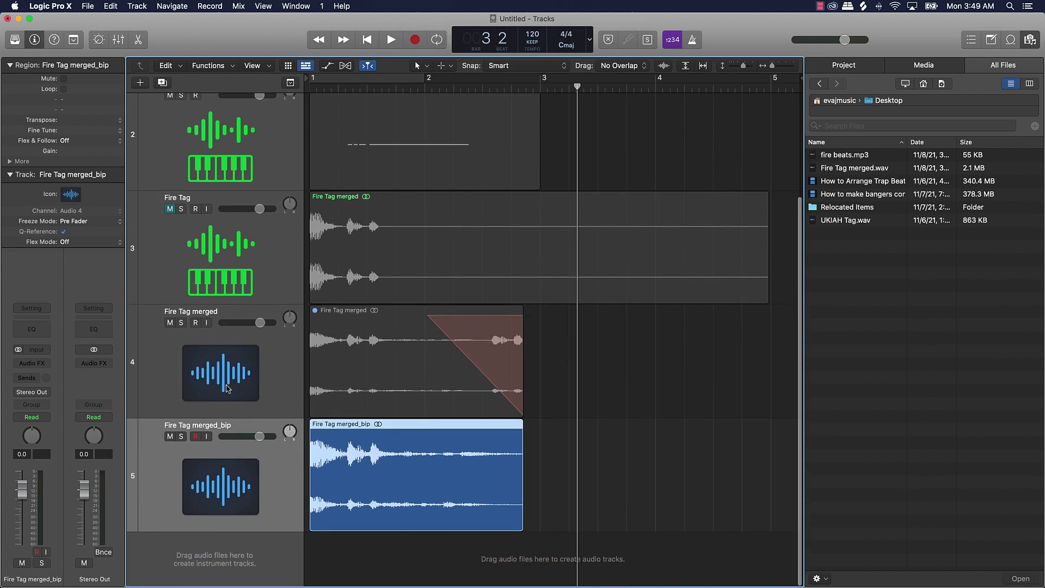
Mute the original Fire Tag merged track and play the bounced tag from the start
{"action": "left_click", "coordinate": [170, 323]}
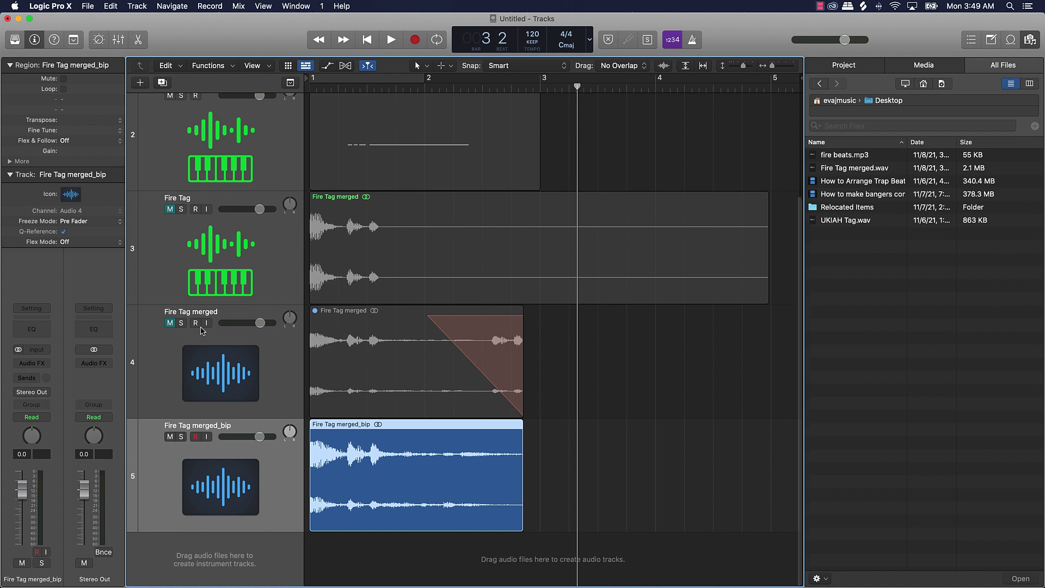
{"action": "key", "text": "Return"}
{"action": "key", "text": "space"}
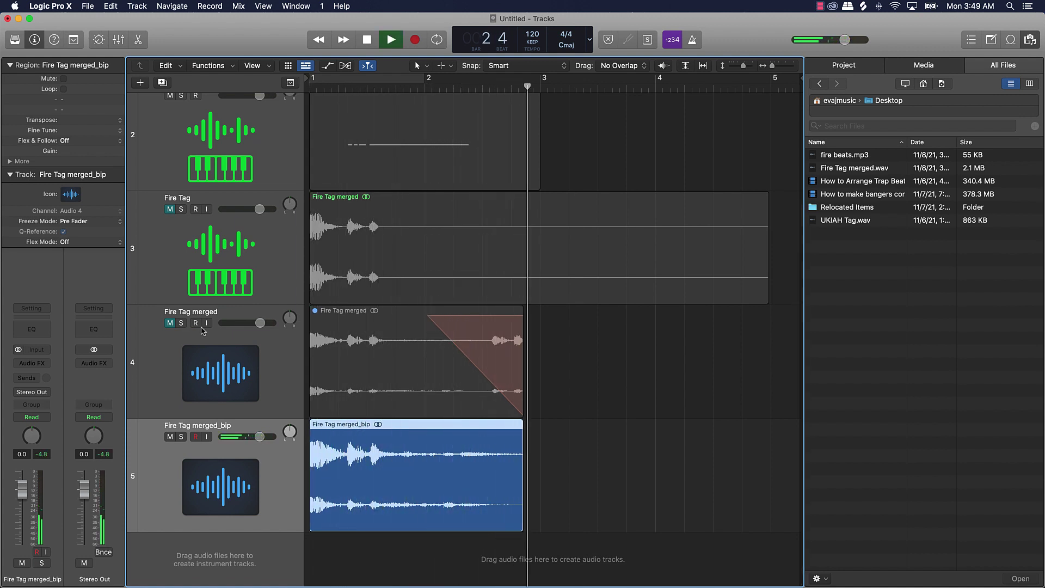
{"action": "key", "text": "space"}
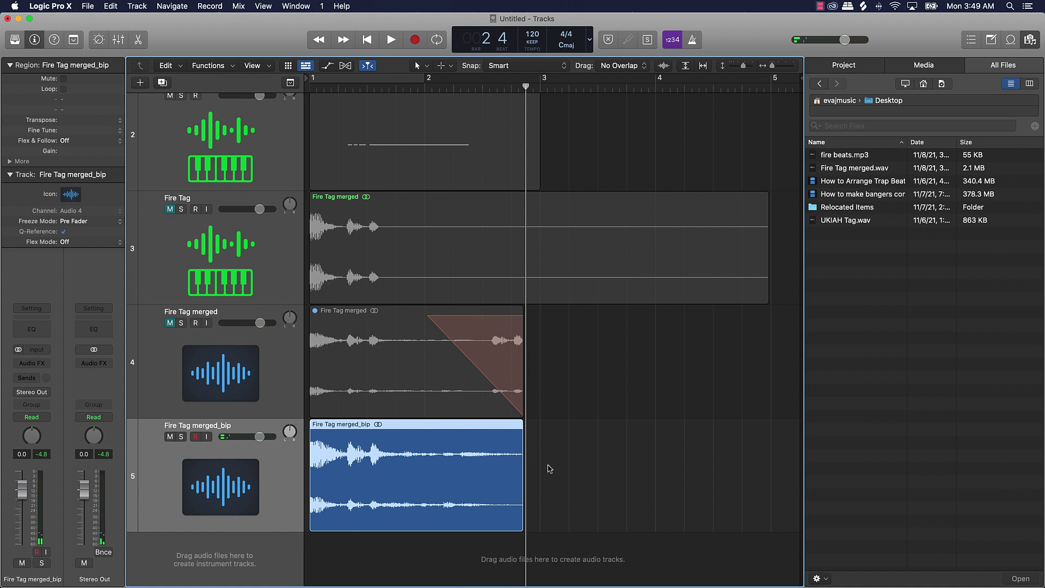
Add a regular fade-out to the bounced region from shortly after beat 2 of bar 2 to its end with the Fade tool
{"action": "key", "text": "t"}
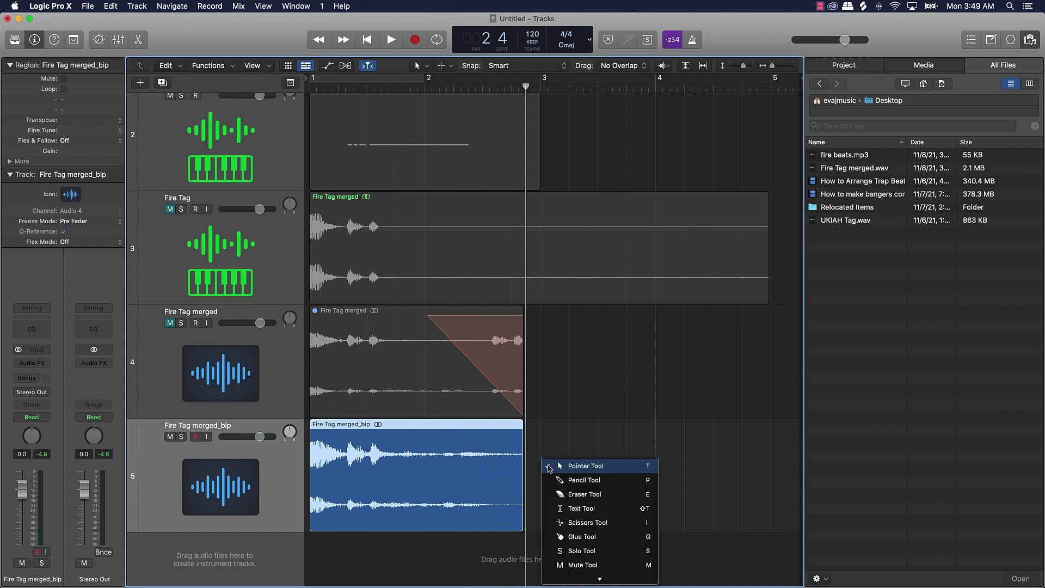
{"action": "scroll", "coordinate": [560, 490], "scroll_direction": "down", "scroll_amount": 4}
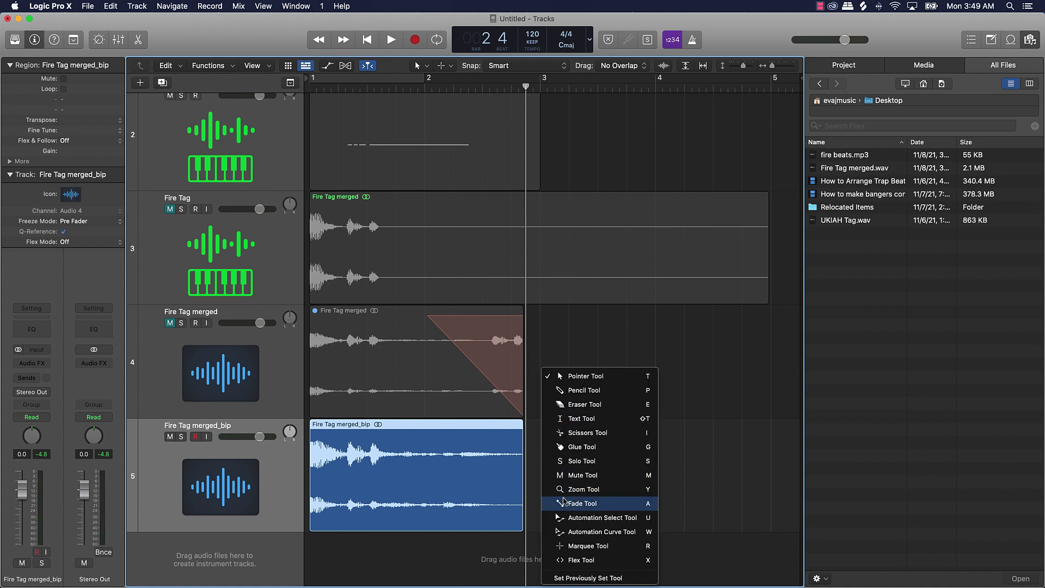
{"action": "key", "text": "Return"}
{"action": "left_click_drag", "start_coordinate": [521, 424], "coordinate": [460, 432]}
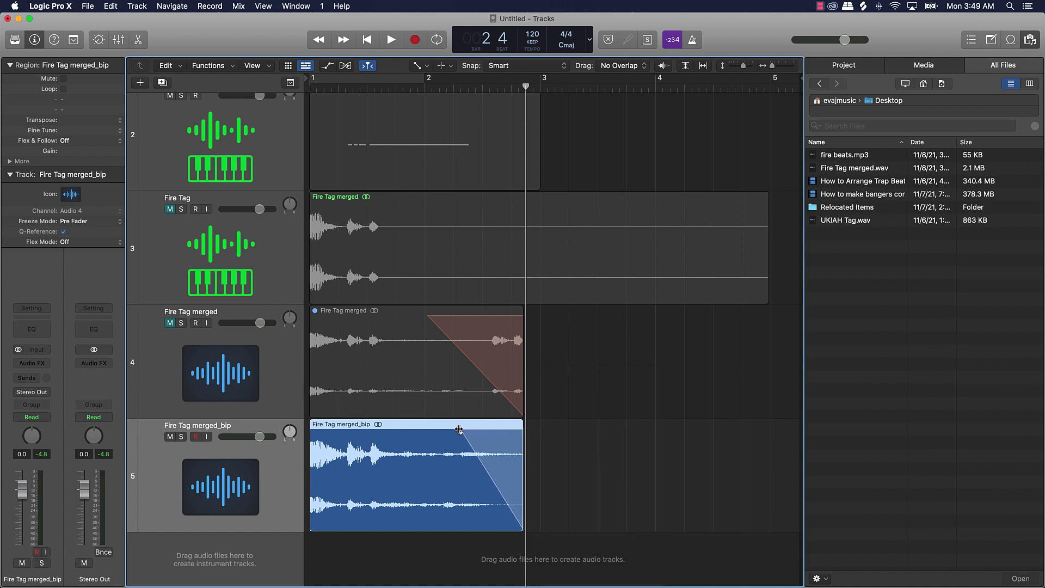
{"action": "right_click", "coordinate": [505, 469]}
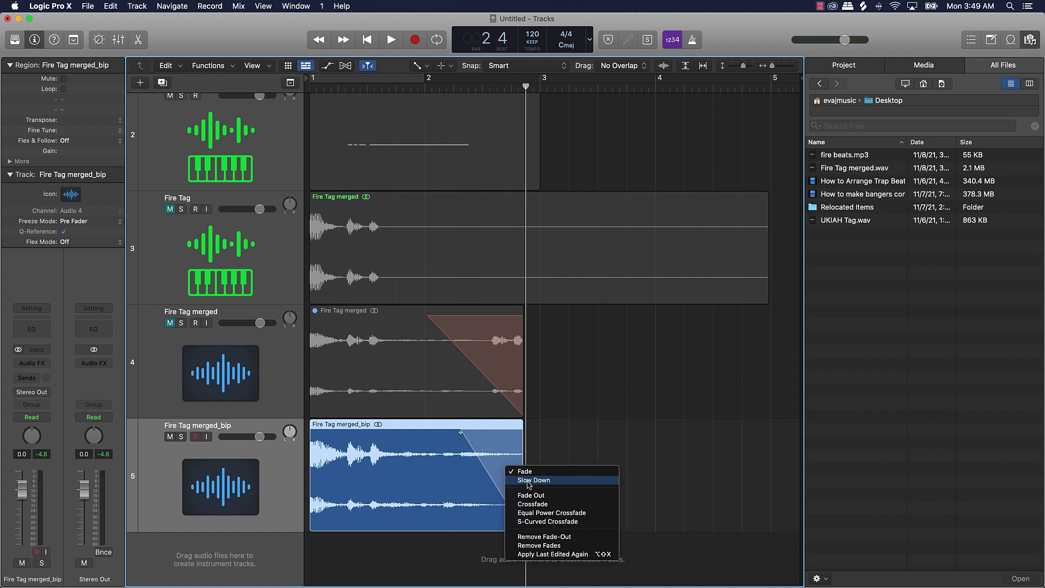
{"action": "left_click", "coordinate": [549, 434]}
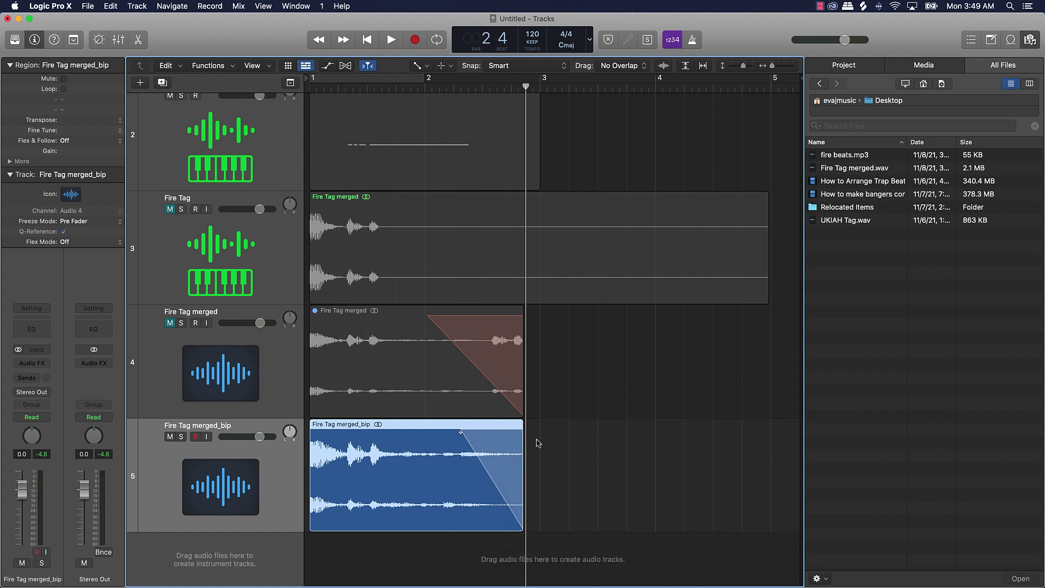
Switch back to the Pointer tool and play the faded bounced tag from the start
{"action": "key", "text": "t"}
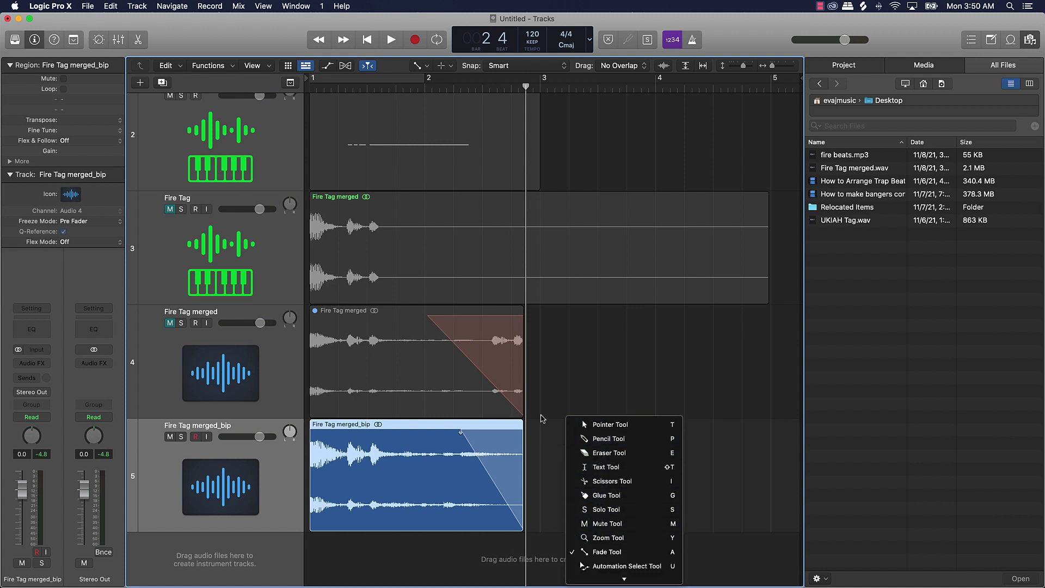
{"action": "key", "text": "t"}
{"action": "key", "text": "Return"}
{"action": "key", "text": "space"}
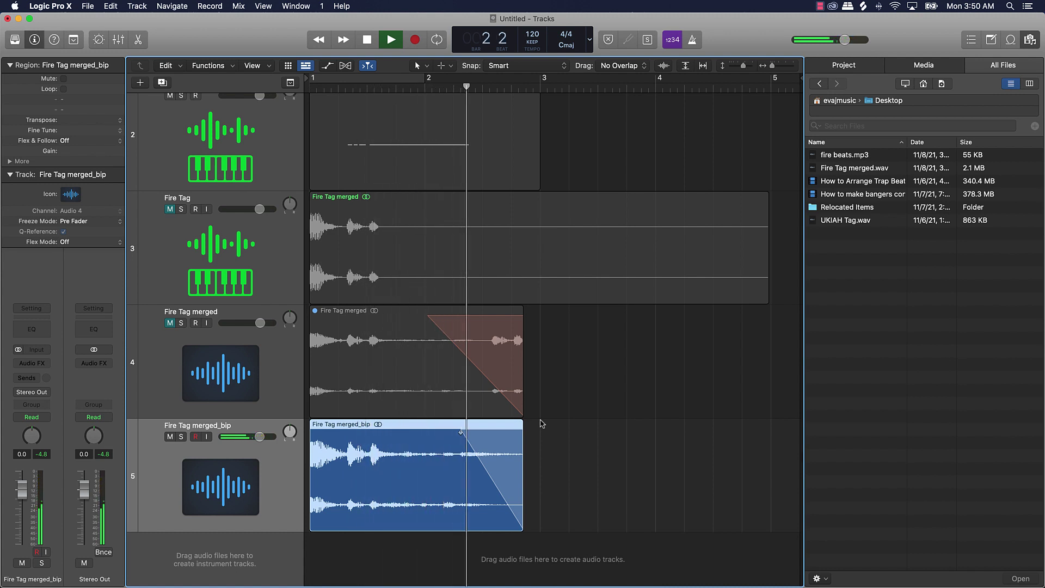
{"action": "key", "text": "space"}
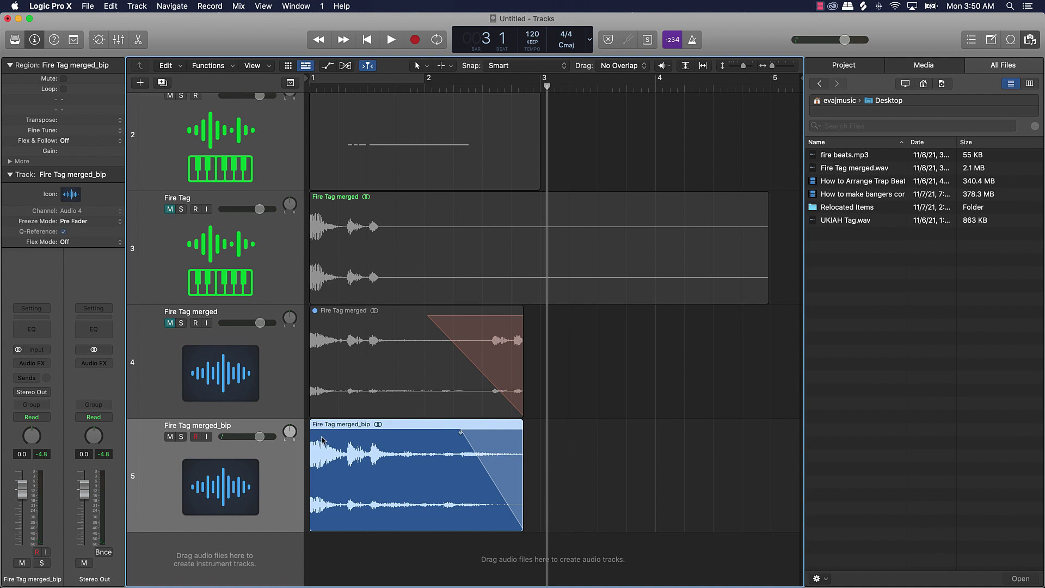
Load the Fire Tag merged_bip region into a new Quick Sampler track in Classic mode and close the plug-in
{"action": "left_click_drag", "start_coordinate": [317, 426], "coordinate": [195, 506]}
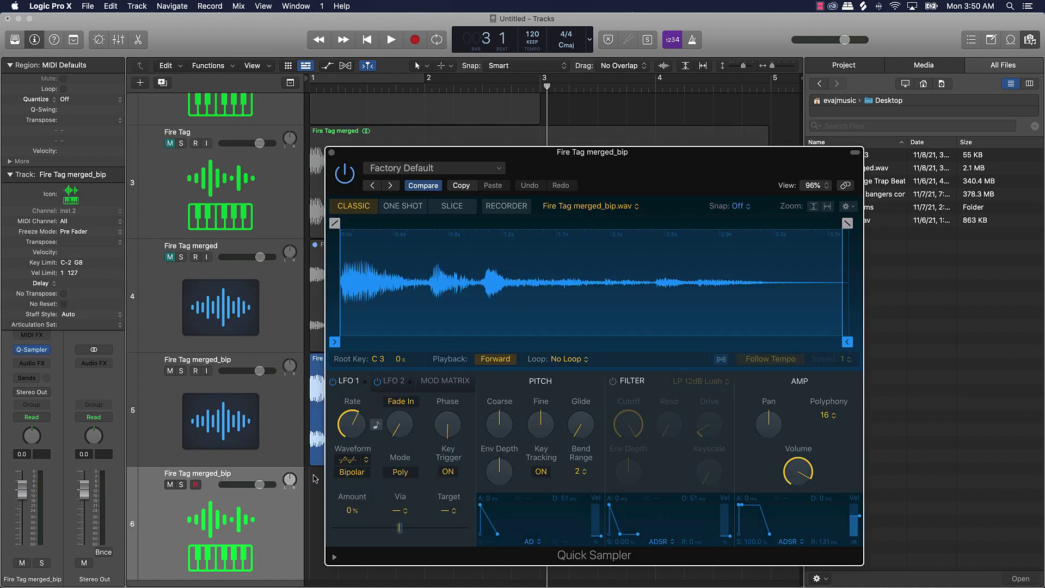
{"action": "left_click", "coordinate": [332, 153]}
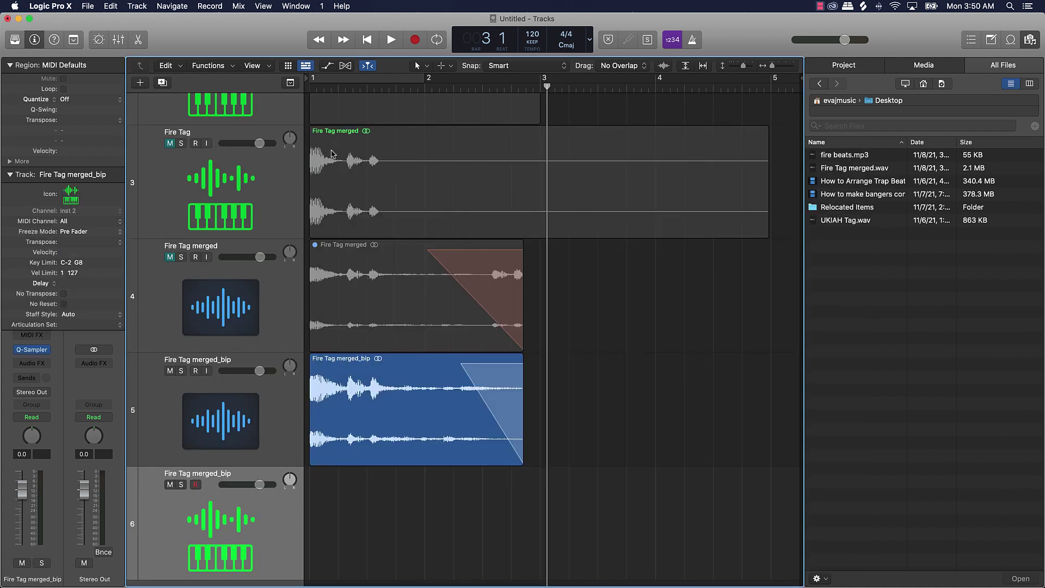
Audition the sampled tag by playing repeated notes with the on-screen keyboard, including an octave lower, and close the keyboard
{"action": "key", "text": "super+k"}
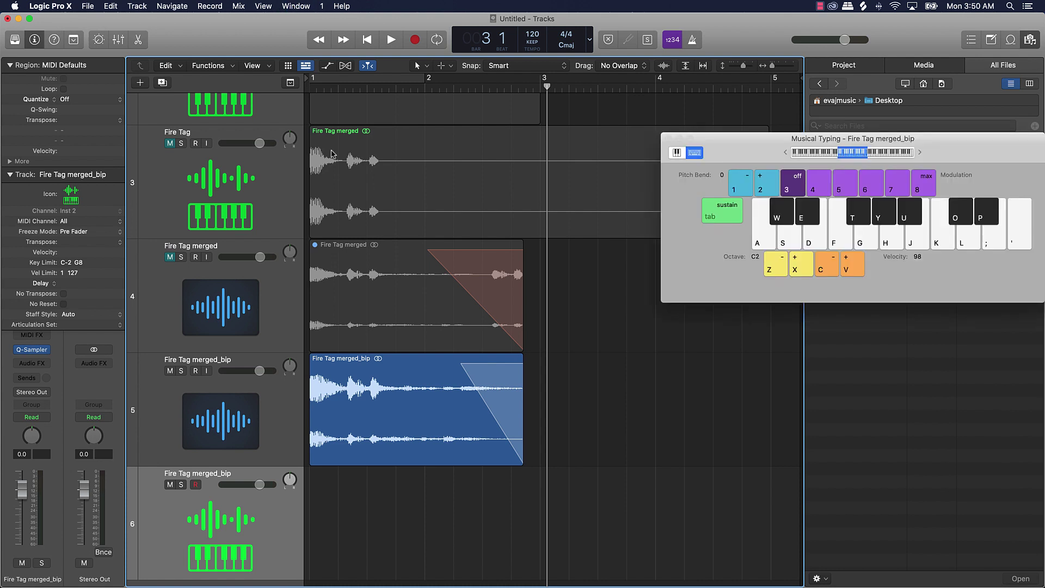
{"action": "left_click", "coordinate": [673, 155]}
{"action": "key", "text": "a"}
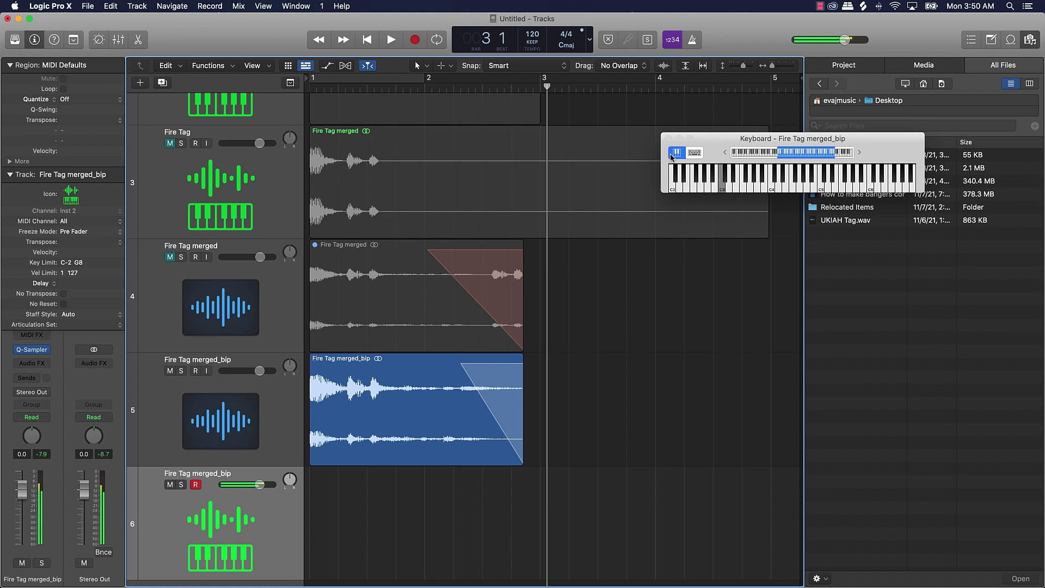
{"action": "key", "text": "a"}
{"action": "key", "text": "a"}
{"action": "key", "text": "a"}
{"action": "key", "text": "z"}
{"action": "key", "text": "a"}
{"action": "key", "text": "a"}
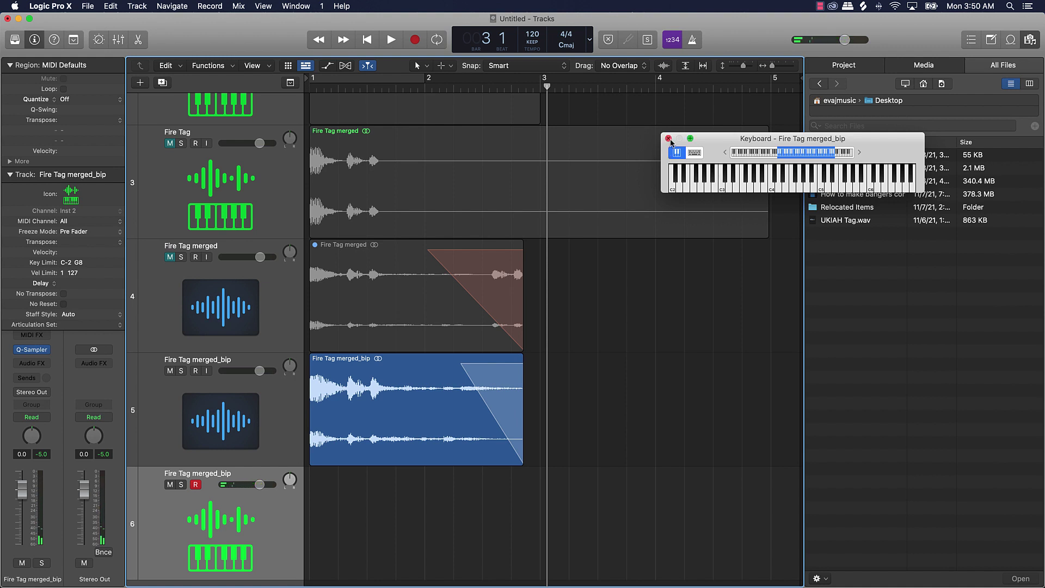
{"action": "left_click", "coordinate": [669, 139]}
Return the playhead to bar 1, enlarge the tracks and regions, and hide the file browser
{"action": "key", "text": "Return"}
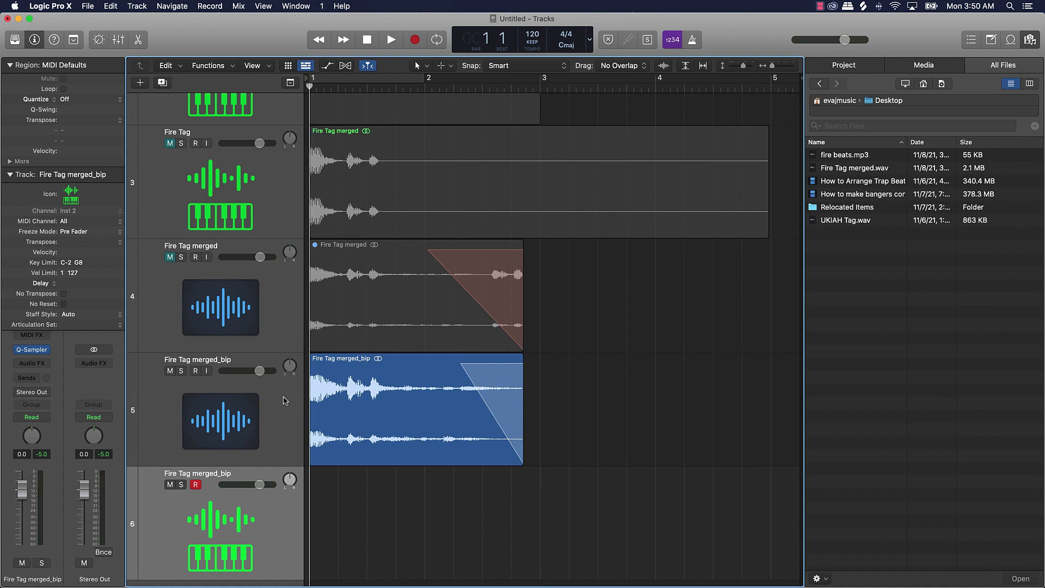
{"action": "key", "text": "super+Right"}
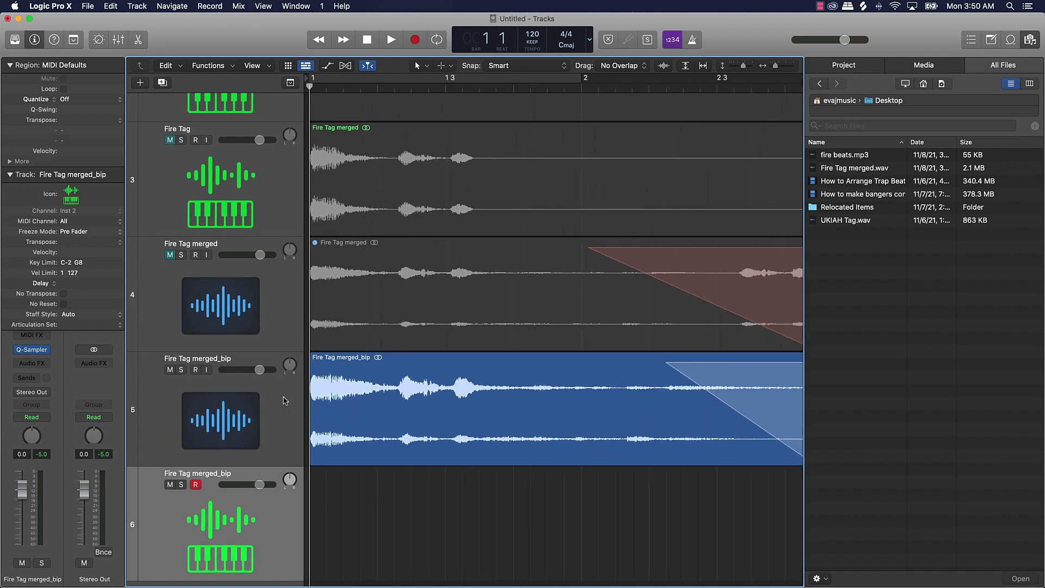
{"action": "key", "text": "super+Down"}
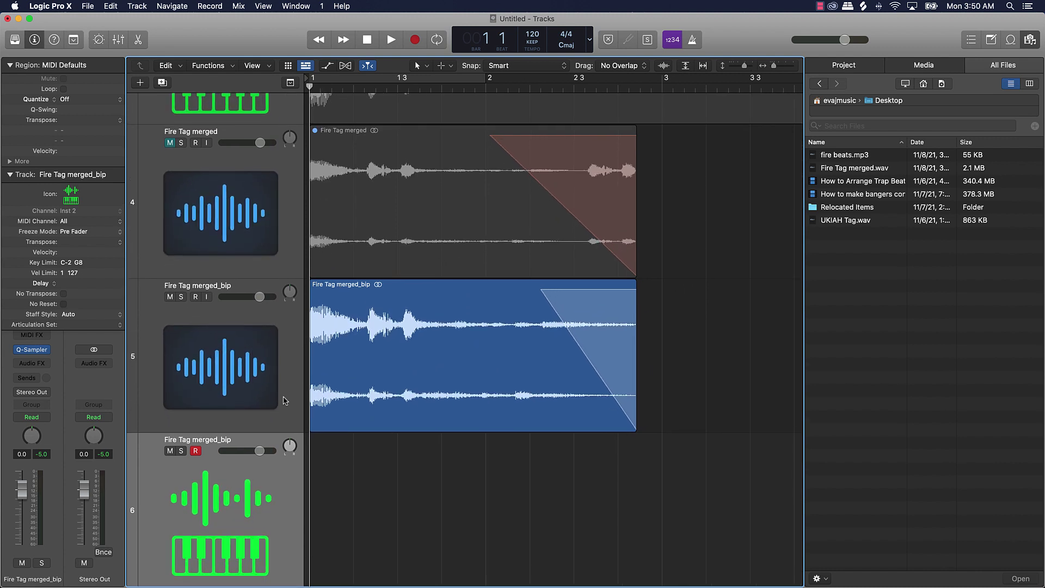
{"action": "left_click", "coordinate": [1031, 39]}
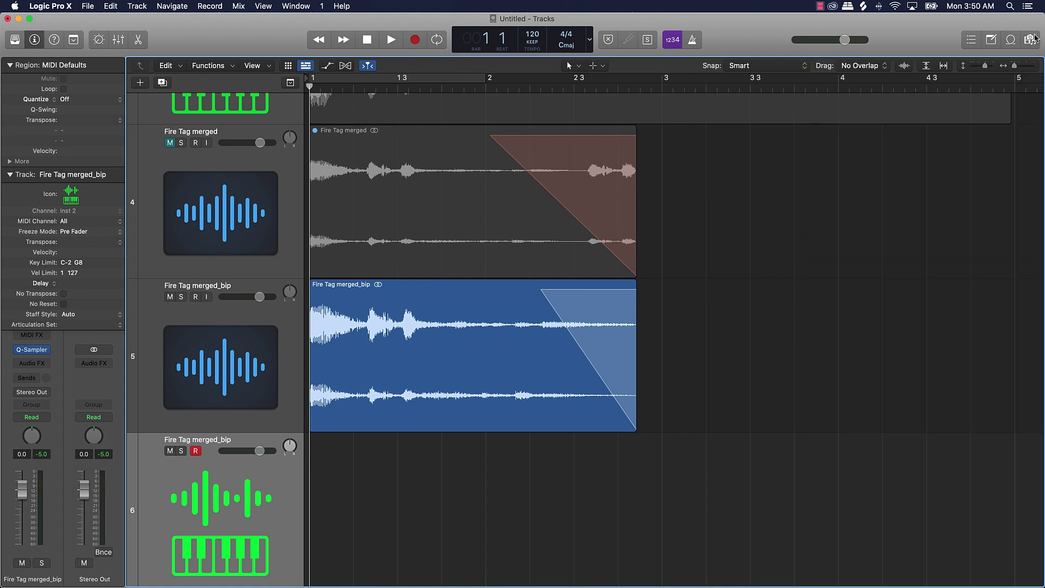